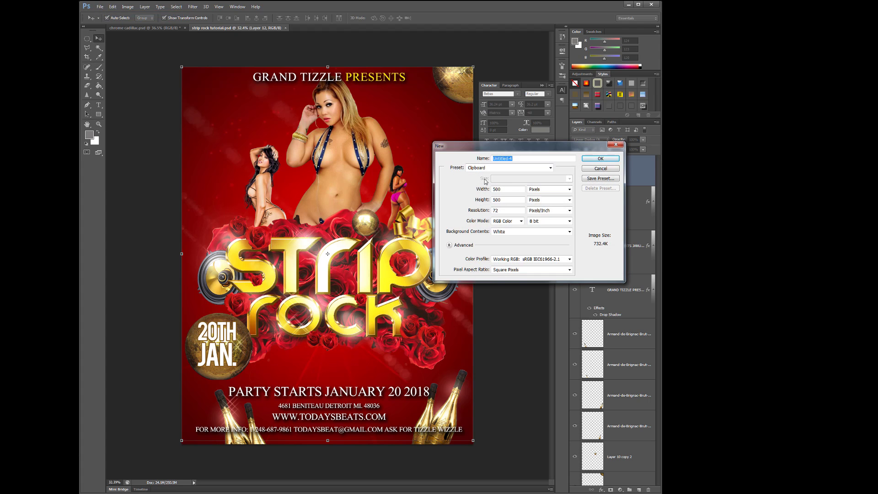
# - Create a new blank RGB document 8.5 inches wide and 11 inches high at 300 pixels/inch
pyautogui.click(547, 189)
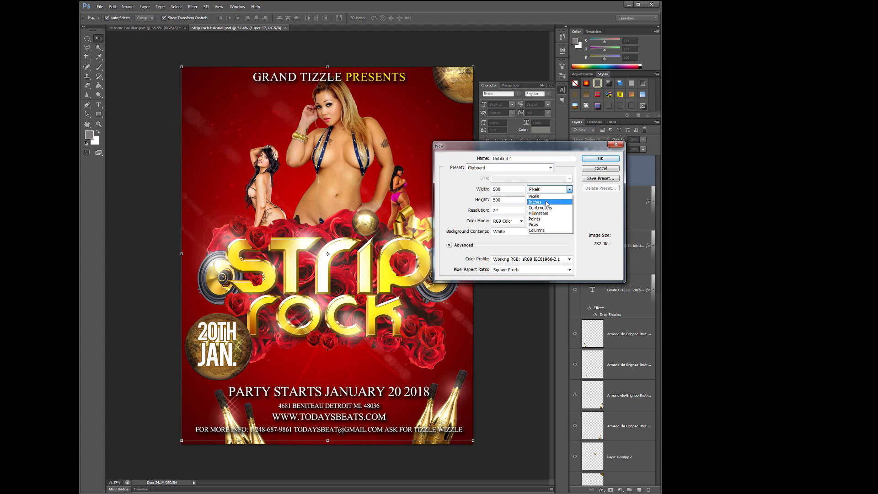
pyautogui.click(534, 202)
pyautogui.doubleClick(501, 210)
pyautogui.write('300')
pyautogui.moveTo(514, 188); pyautogui.dragTo(407, 200)
pyautogui.write('8.5')
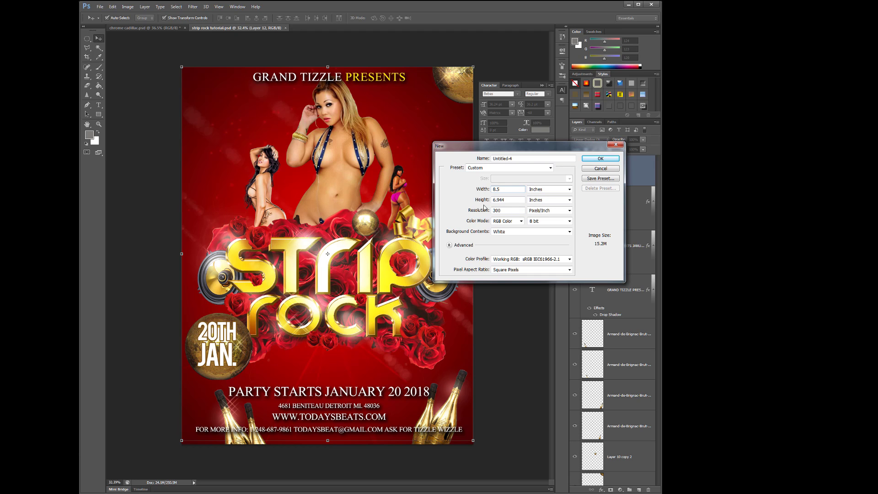
pyautogui.moveTo(510, 199); pyautogui.dragTo(474, 200)
pyautogui.write('11')
pyautogui.click(590, 160)
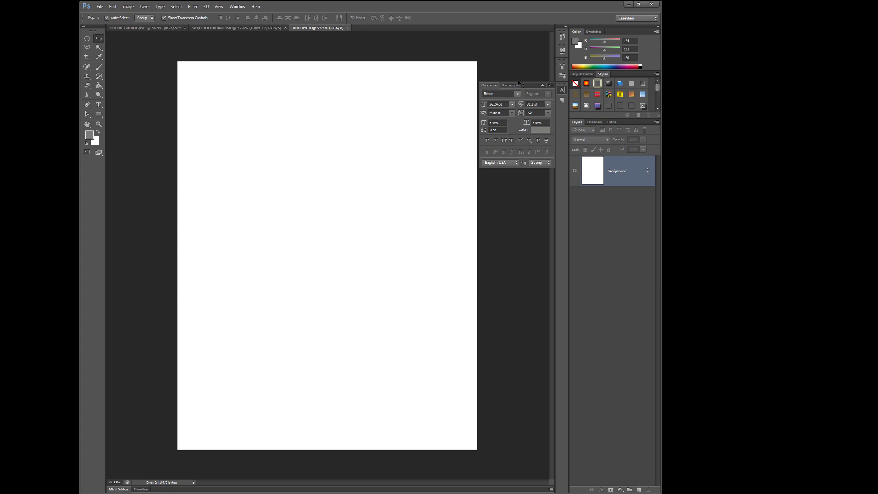
# - Collapse the floating character settings and view the strip rock tutorial.psd flyer for reference, returning to the blank document
pyautogui.click(539, 85)
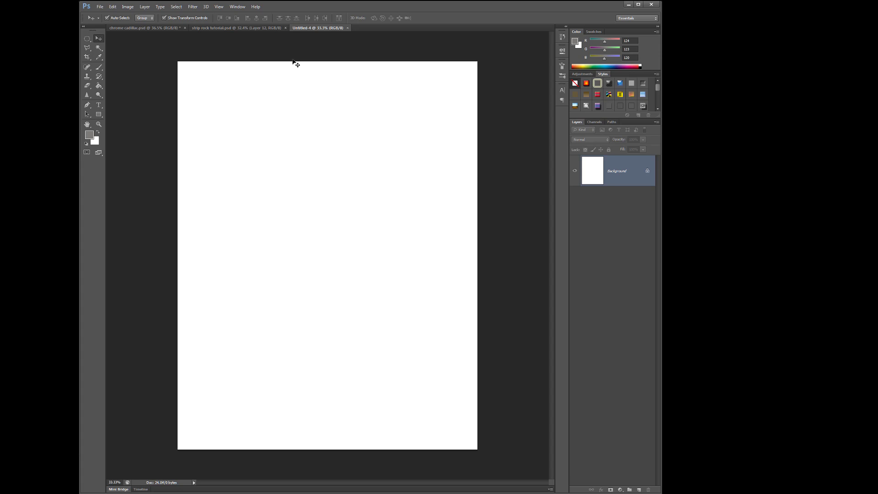
pyautogui.click(251, 28)
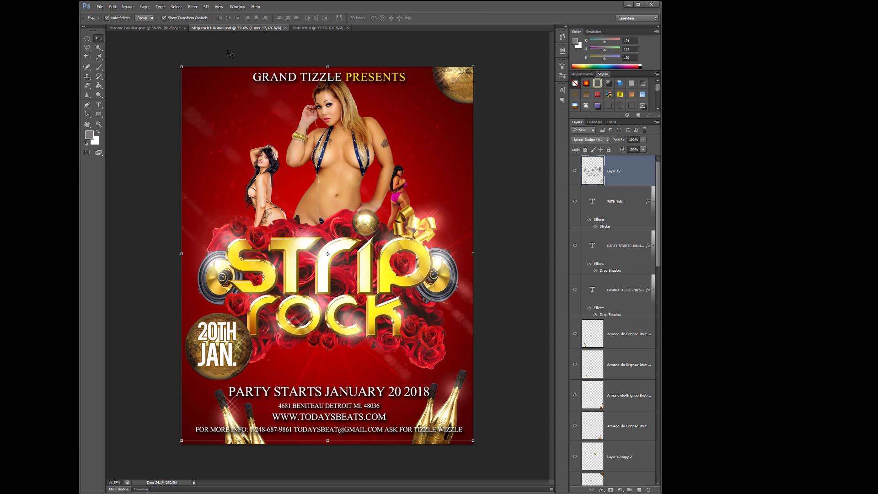
pyautogui.click(312, 28)
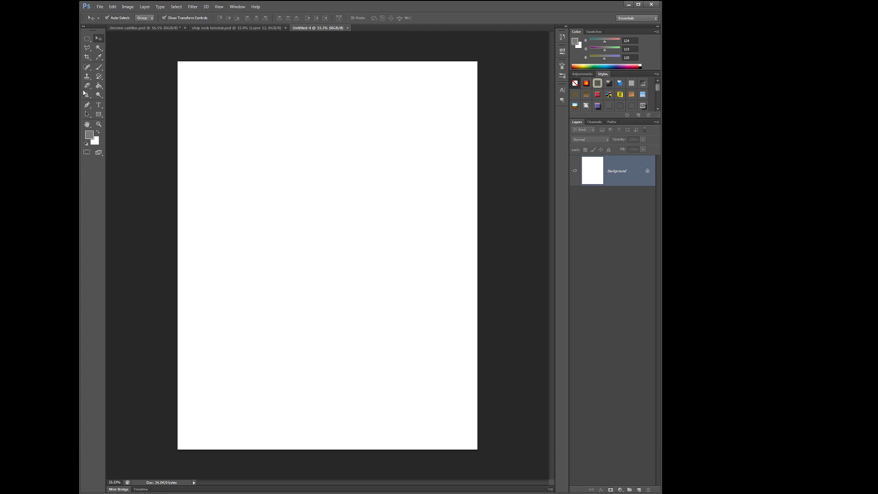
# - Set the foreground color to black and fill a new layer above the background with it using the Paint Bucket
pyautogui.click(98, 85)
pyautogui.click(94, 135)
pyautogui.moveTo(606, 335); pyautogui.dragTo(613, 349)
pyautogui.click(673, 255)
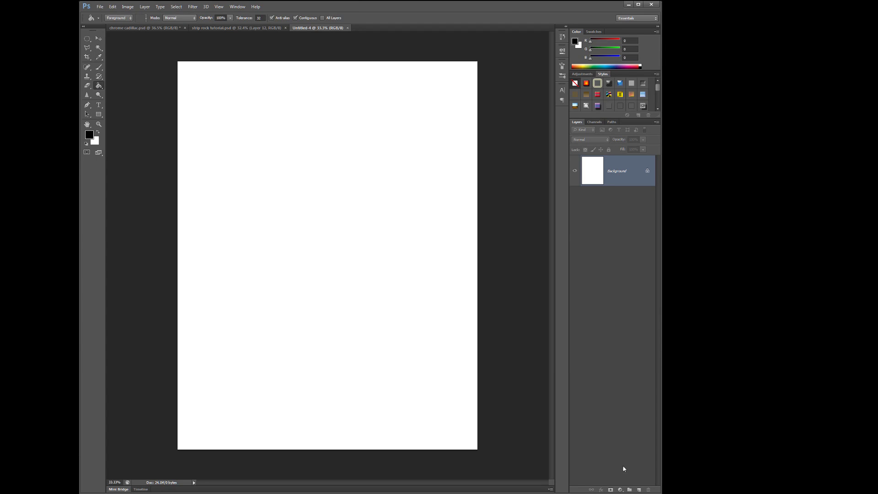
pyautogui.click(638, 489)
pyautogui.click(350, 237)
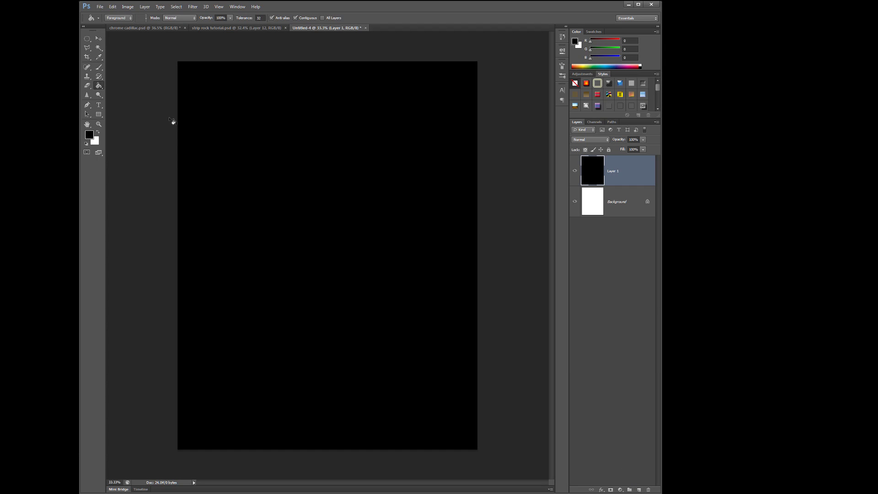
# - Make a tall elliptical selection covering most of the canvas and fill it with dark gray 4a4a4a on a new layer
pyautogui.click(87, 39)
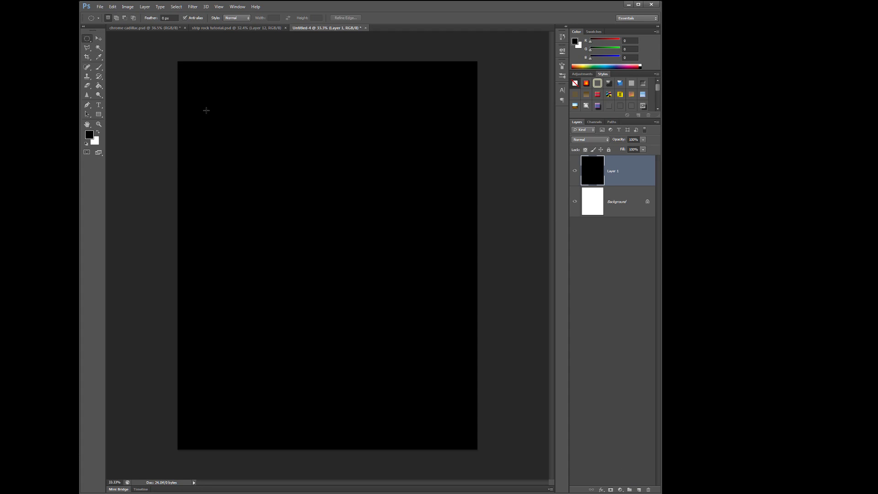
pyautogui.moveTo(230, 87); pyautogui.dragTo(436, 422)
pyautogui.click(89, 134)
pyautogui.moveTo(548, 322)
pyautogui.mouseDown()
pyautogui.moveTo(510, 329)
pyautogui.moveTo(521, 321)
pyautogui.mouseUp()
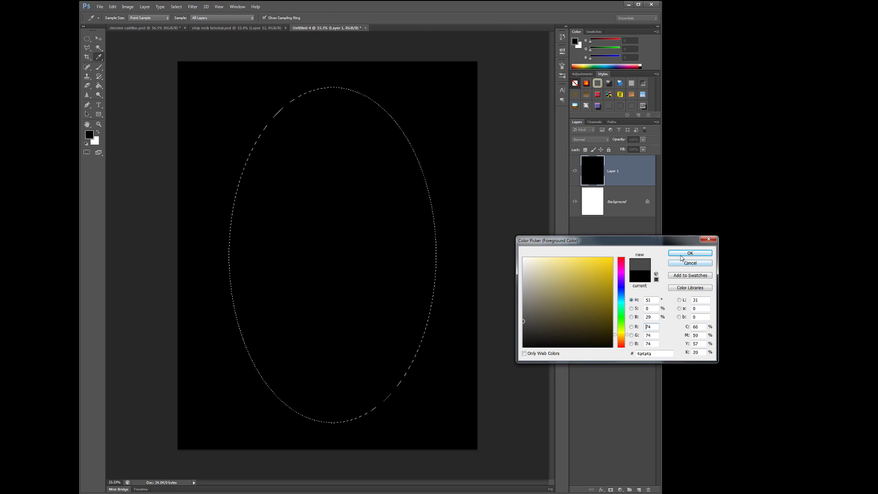
pyautogui.press('Return')
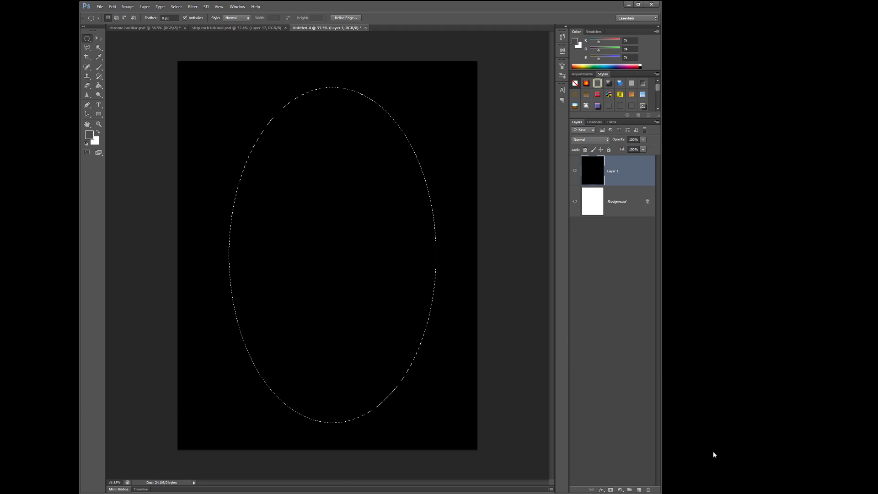
pyautogui.click(639, 490)
pyautogui.click(99, 85)
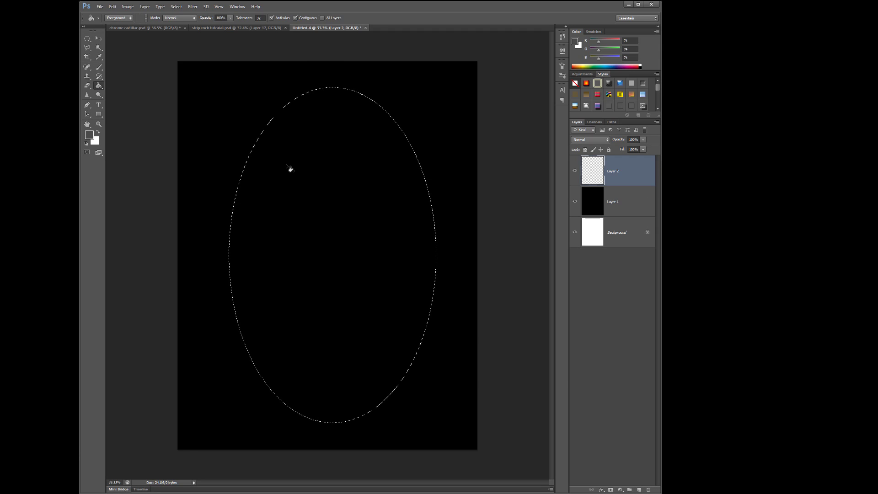
pyautogui.click(359, 236)
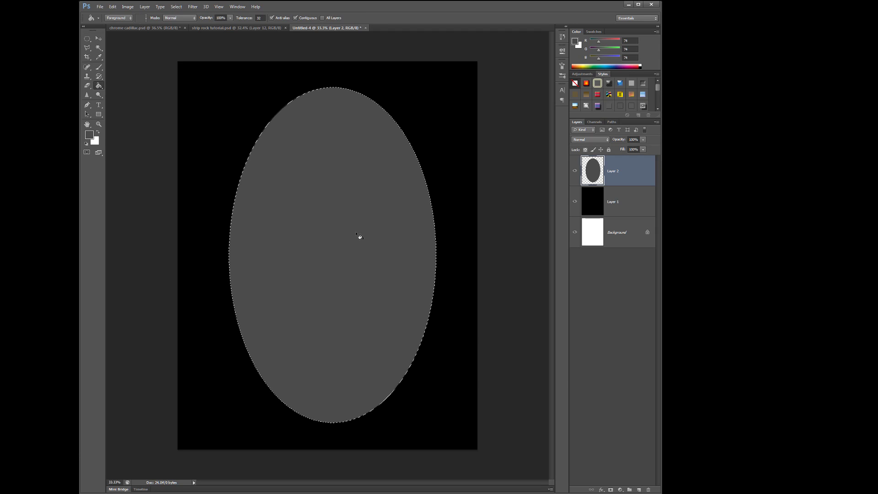
# - Refill the selected ellipse with the darker color 21211f
pyautogui.click(90, 134)
pyautogui.moveTo(532, 334); pyautogui.dragTo(528, 336)
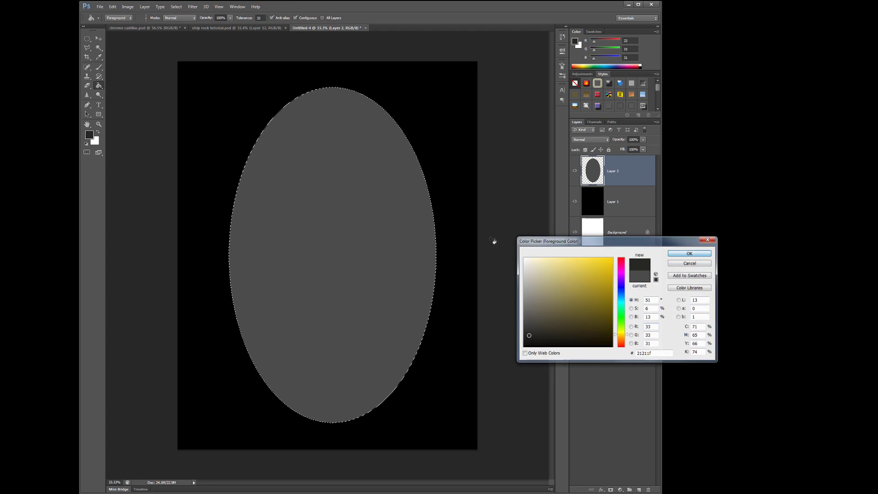
pyautogui.click(680, 256)
pyautogui.click(360, 224)
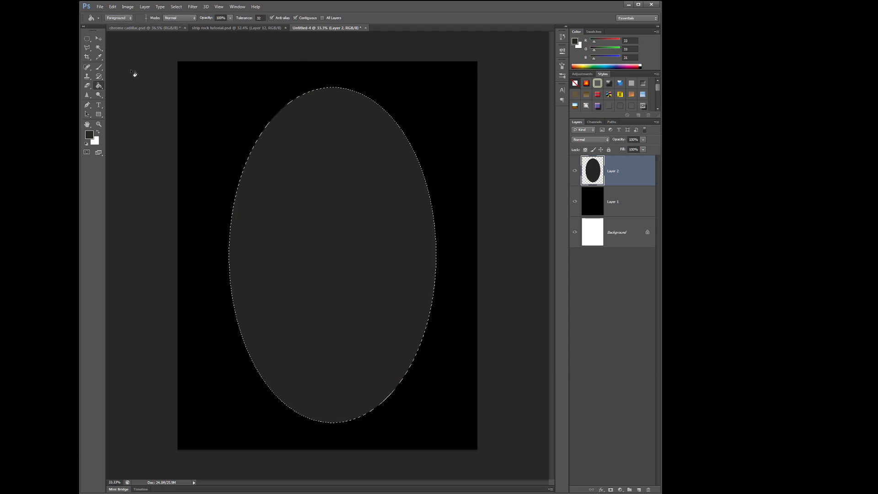
# - Set the foreground color to 333331 and refill the selected ellipse with it
pyautogui.click(89, 136)
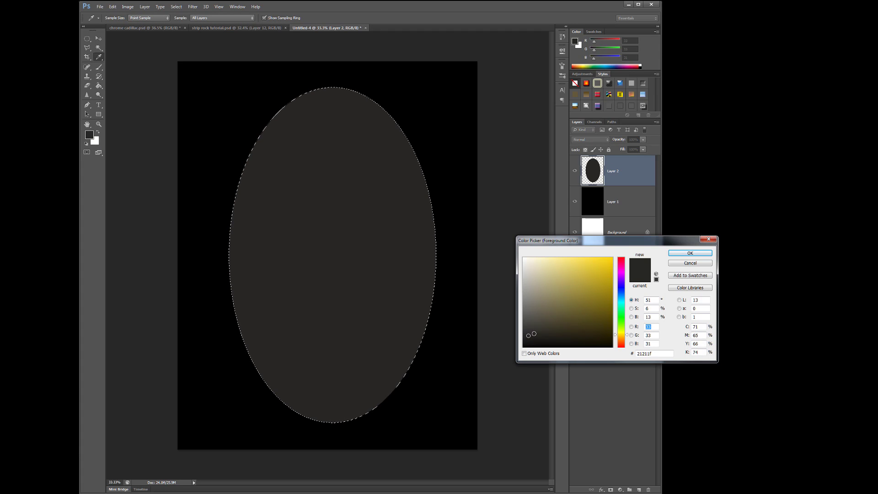
pyautogui.click(526, 329)
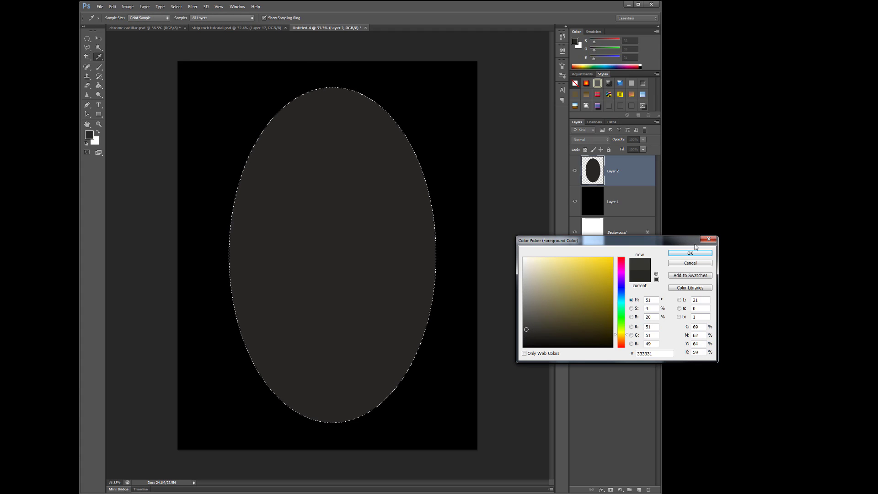
pyautogui.click(690, 253)
pyautogui.press('g')
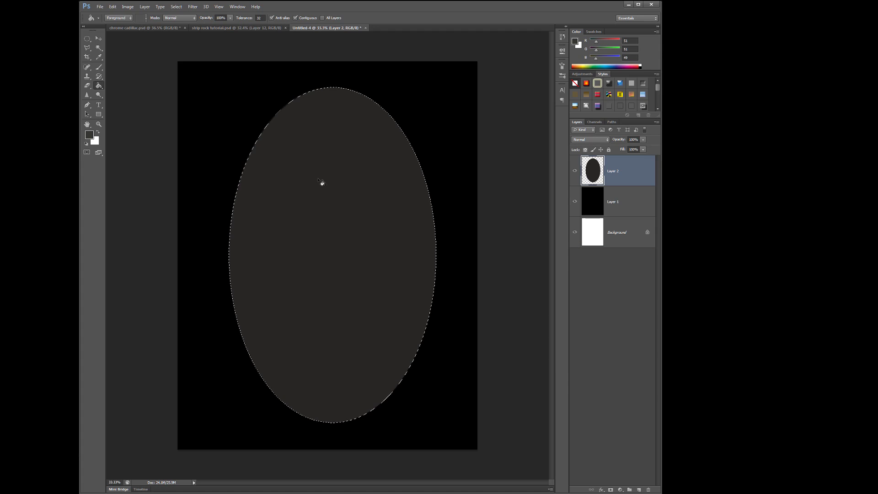
pyautogui.click(321, 183)
# - Deselect the ellipse and soften it into a wide glow with a large-radius Gaussian Blur
pyautogui.click(176, 6)
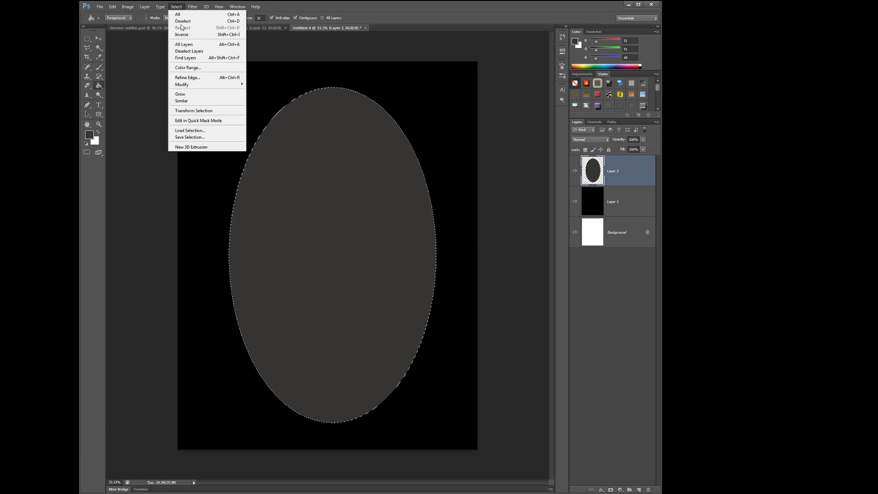
pyautogui.click(181, 22)
pyautogui.click(192, 6)
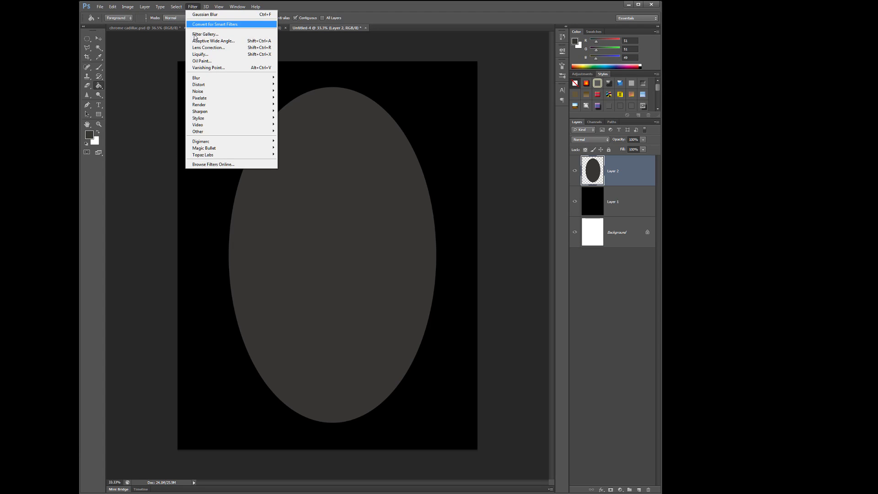
pyautogui.moveTo(270, 80)
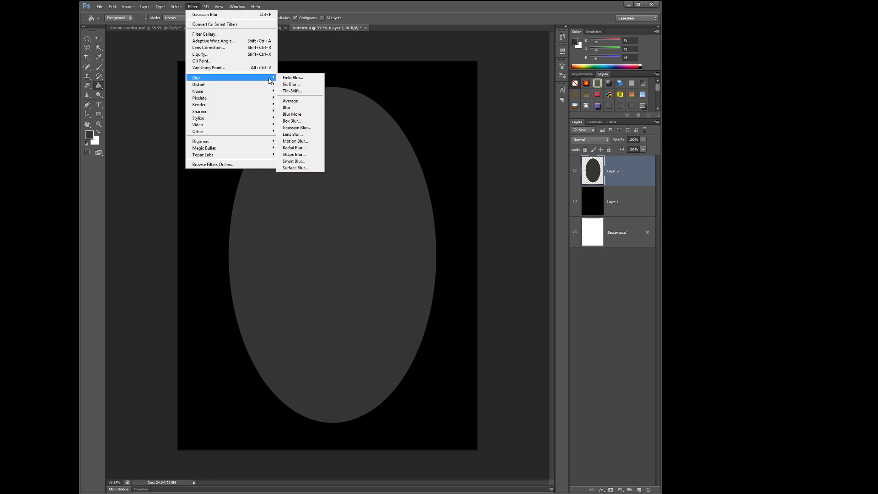
pyautogui.click(304, 127)
pyautogui.moveTo(603, 192); pyautogui.dragTo(609, 197)
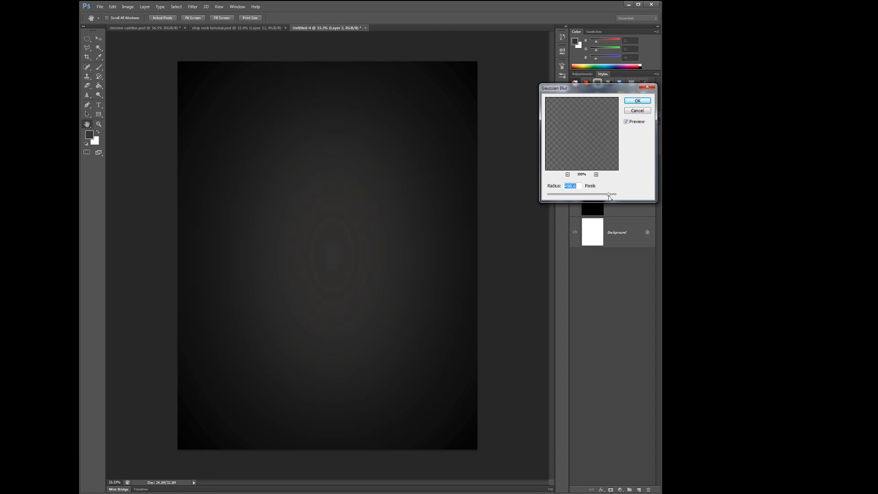
pyautogui.click(636, 101)
# - Stretch the blurred glow layer past all four canvas edges, to about 109% width and 107% height
pyautogui.click(98, 39)
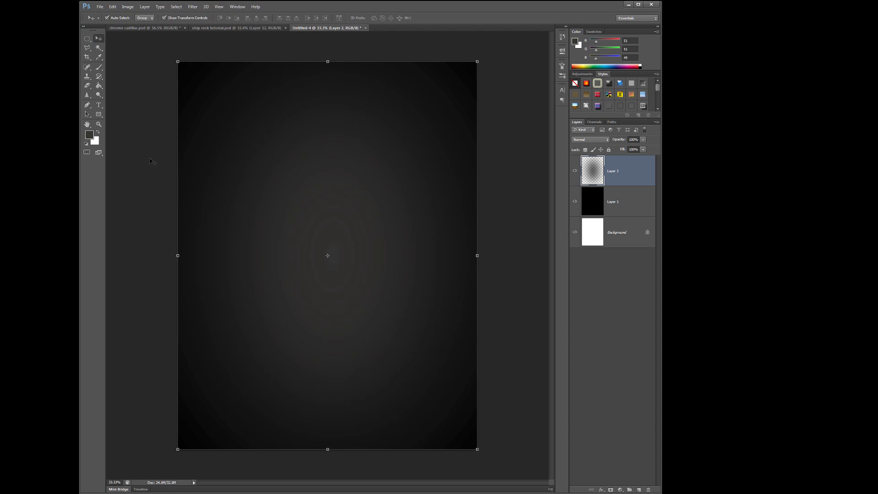
pyautogui.moveTo(177, 256); pyautogui.dragTo(165, 256)
pyautogui.moveTo(477, 256); pyautogui.dragTo(490, 255)
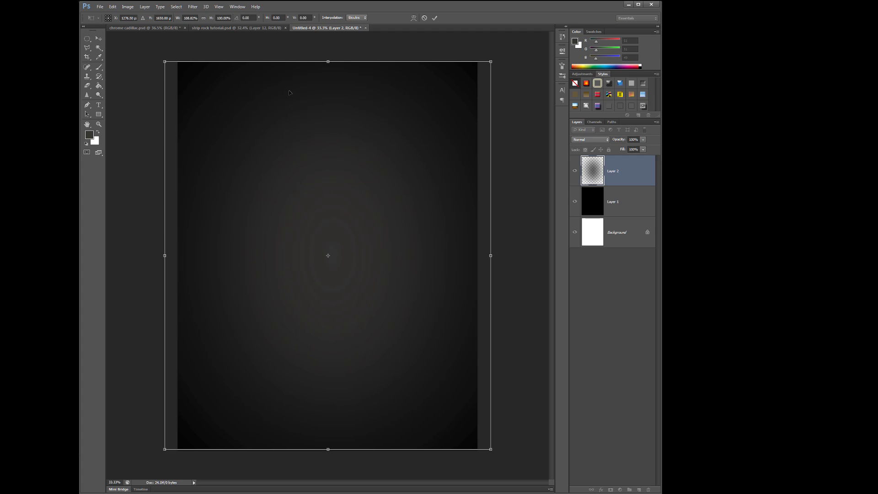
pyautogui.moveTo(327, 61); pyautogui.dragTo(327, 46)
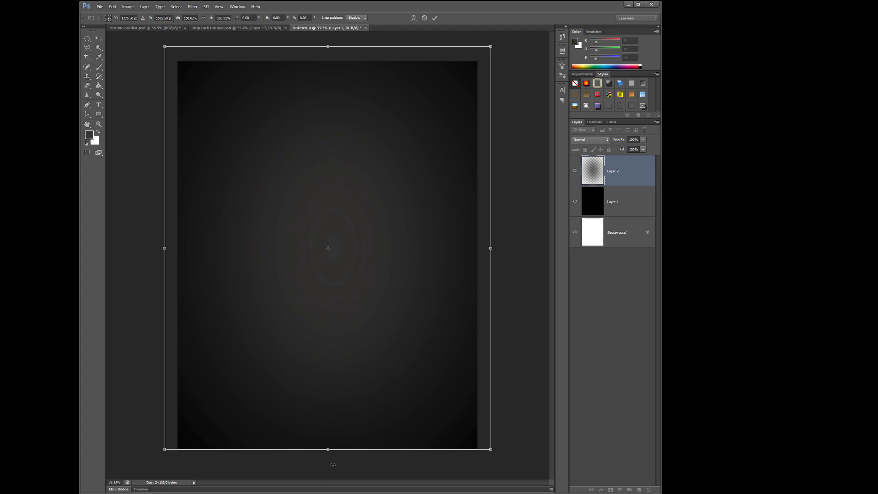
pyautogui.moveTo(329, 452); pyautogui.dragTo(327, 462)
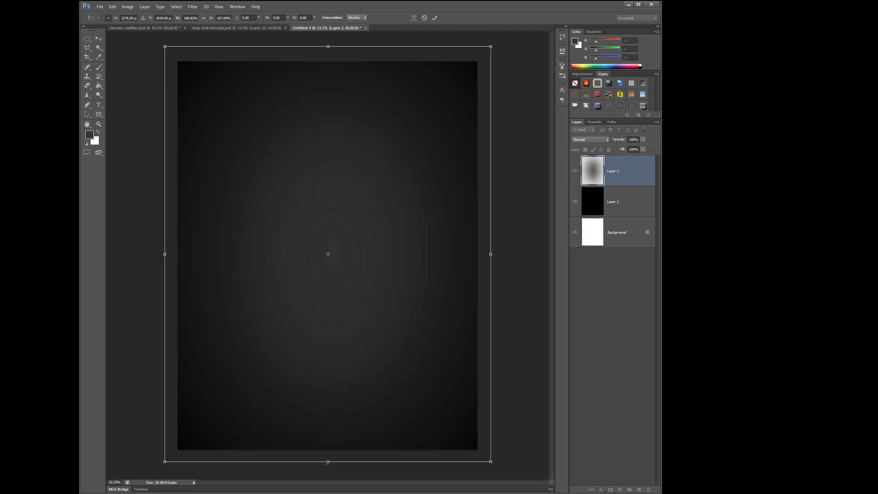
pyautogui.press('Return')
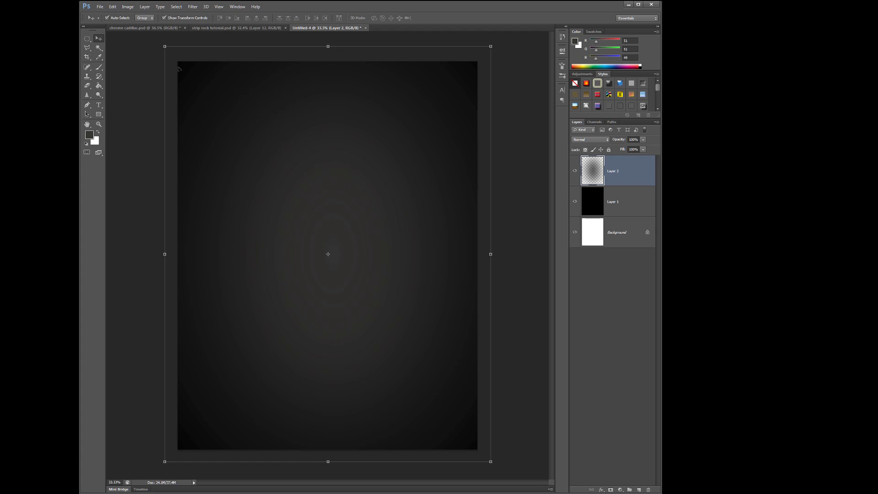
# - Add the heading text "your company presents" and center it near the canvas's upper edge
pyautogui.click(99, 107)
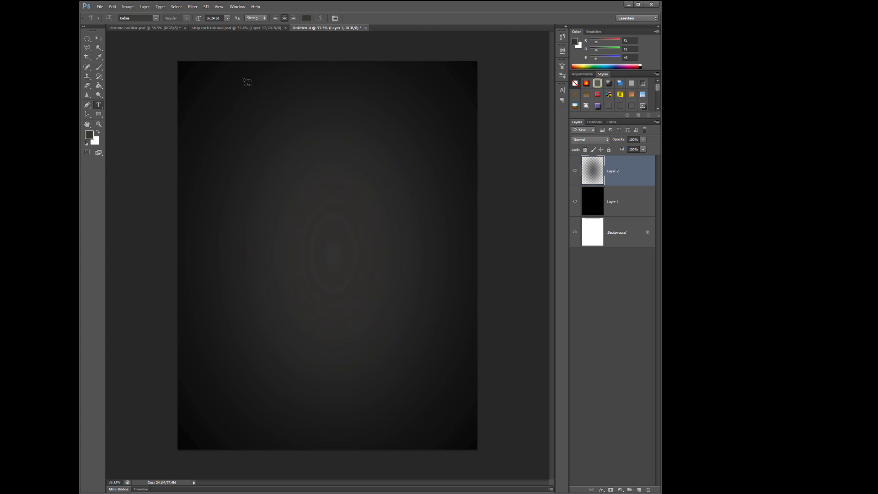
pyautogui.click(247, 81)
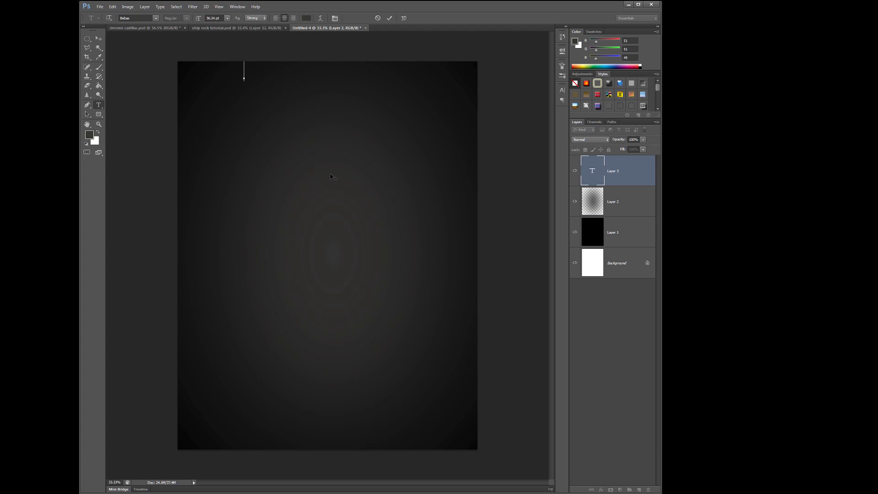
pyautogui.write('YOURCOMPANY')
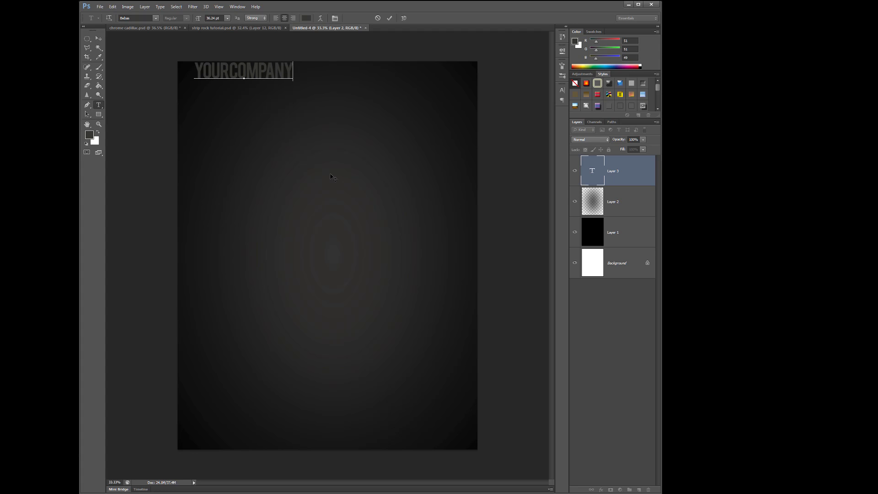
pyautogui.write('PRESENTS')
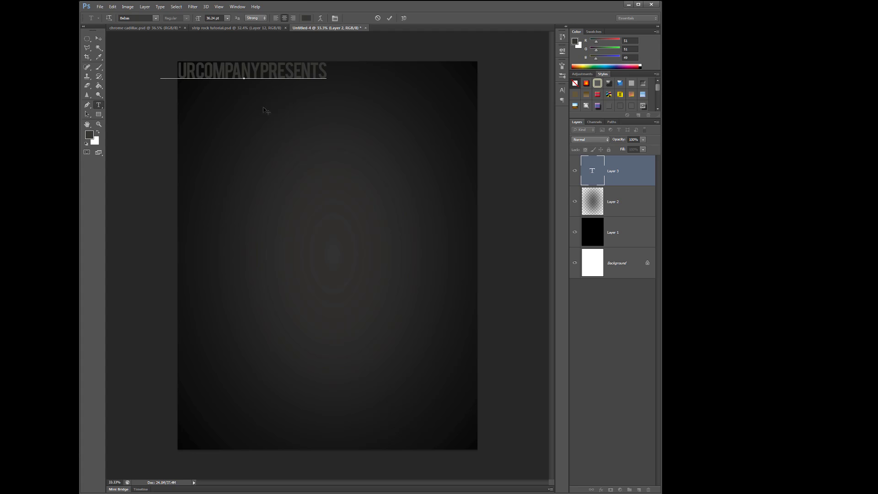
pyautogui.click(98, 38)
pyautogui.moveTo(209, 76); pyautogui.dragTo(301, 85)
# - Set the font of the "your company presents" heading to Adequate
pyautogui.click(98, 105)
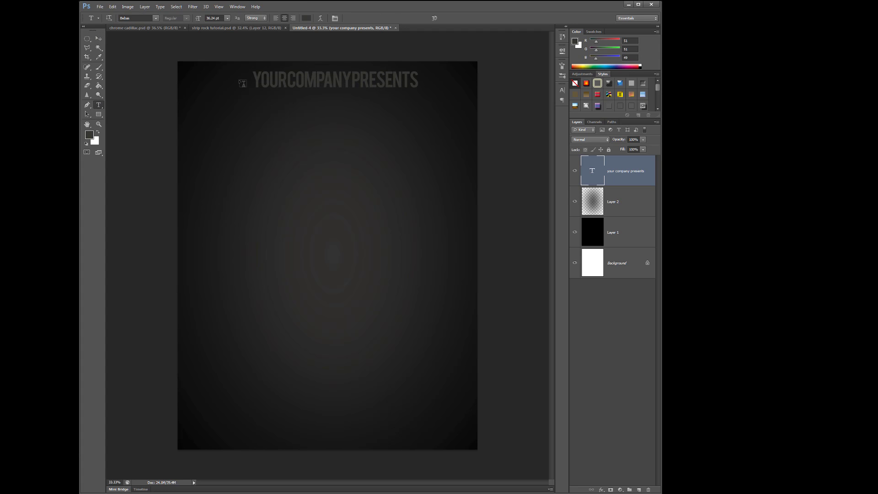
pyautogui.moveTo(253, 78); pyautogui.dragTo(420, 87)
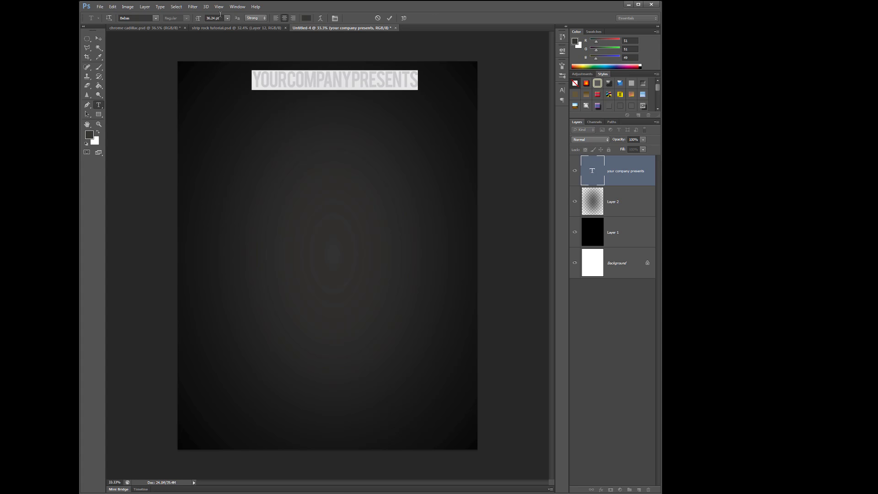
pyautogui.click(155, 17)
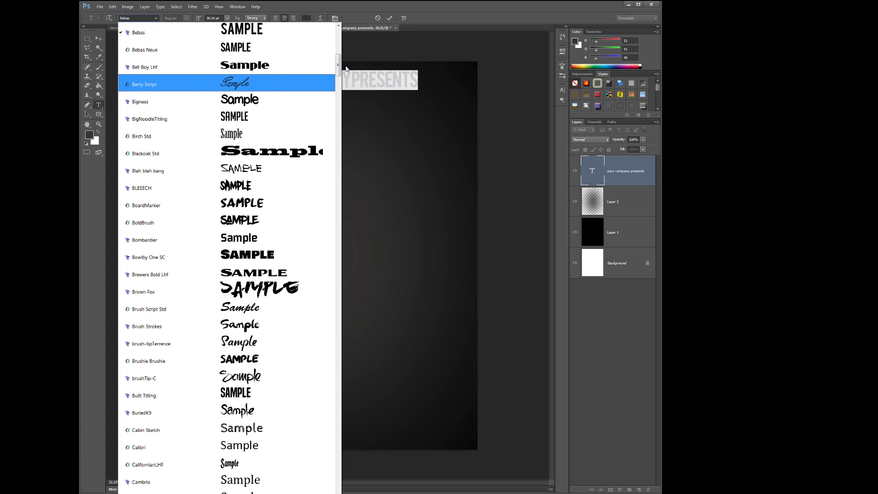
pyautogui.moveTo(339, 68); pyautogui.dragTo(339, 31)
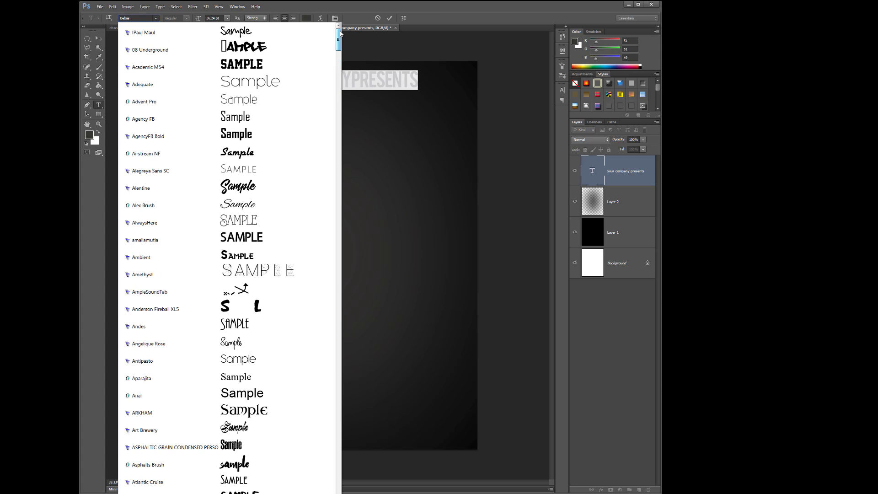
pyautogui.click(265, 85)
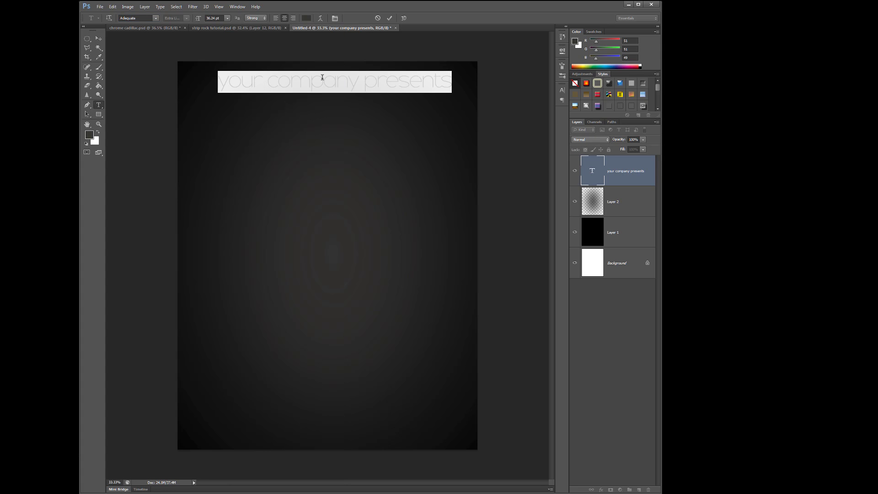
# - Replace the heading text with "PLACEHOLDER ENT. PRESENTS" in capitals
pyautogui.write('YOU')
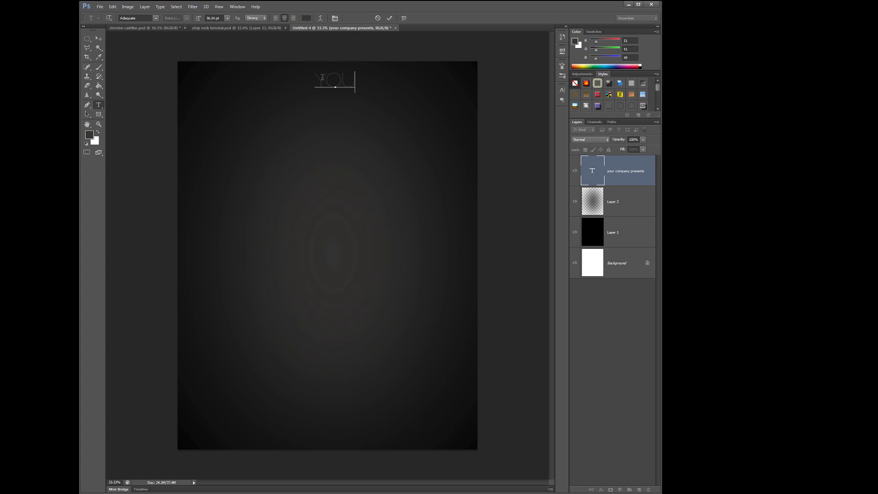
pyautogui.write('R COMPANY')
pyautogui.hotkey('ctrl', 'a')
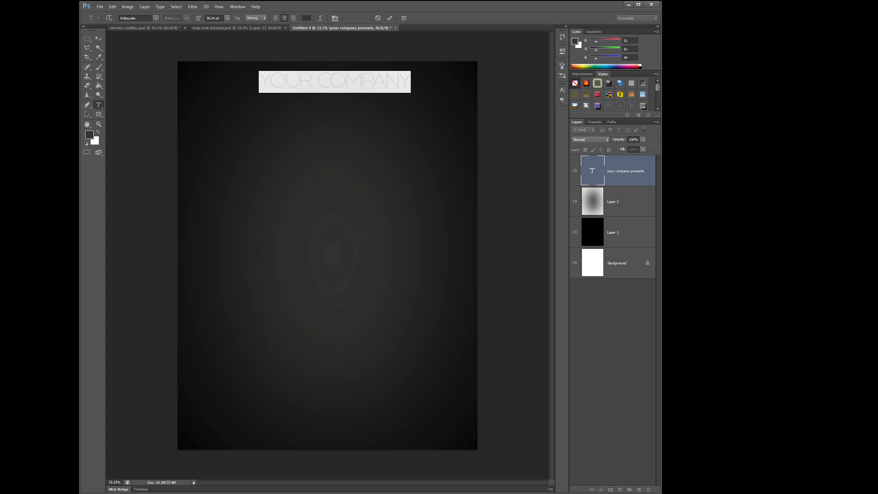
pyautogui.write('PLACEHOL')
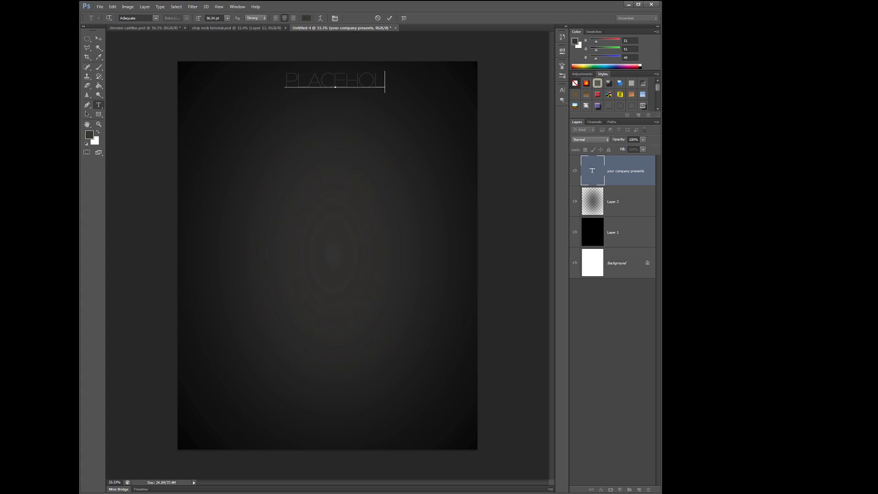
pyautogui.write('DER IN')
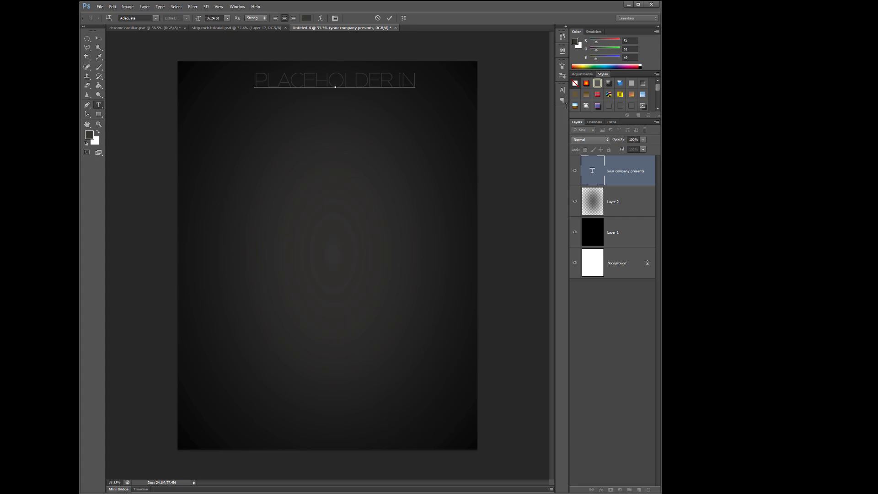
pyautogui.write('C.')
pyautogui.press('BackSpace')
pyautogui.press('BackSpace')
pyautogui.press('BackSpace')
pyautogui.press('BackSpace')
pyautogui.write('ENT.  PRESENTS')
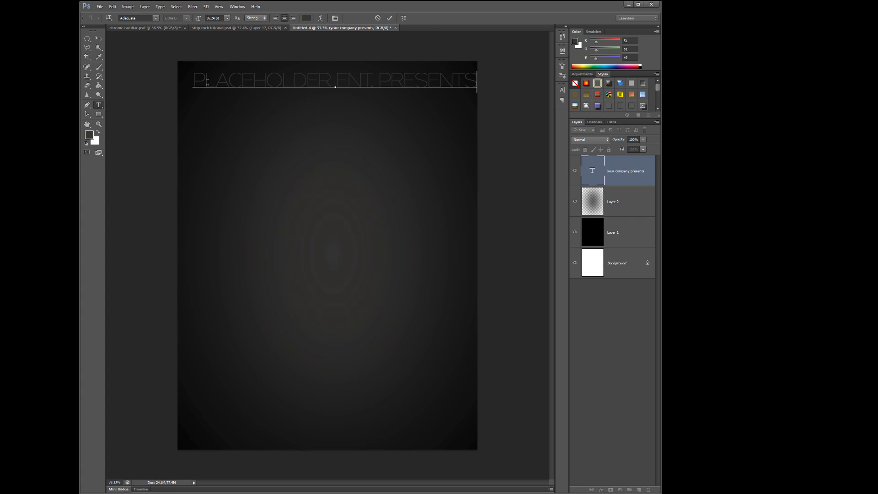
# - Reduce the heading's font size to 19.01 pt and move the heading closer to the canvas's upper edge
pyautogui.moveTo(192, 81); pyautogui.dragTo(490, 88)
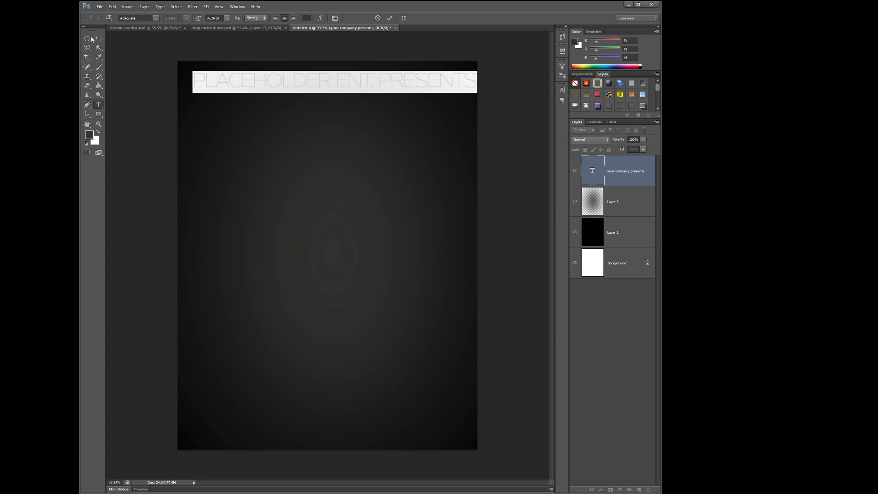
pyautogui.moveTo(199, 20); pyautogui.dragTo(191, 27)
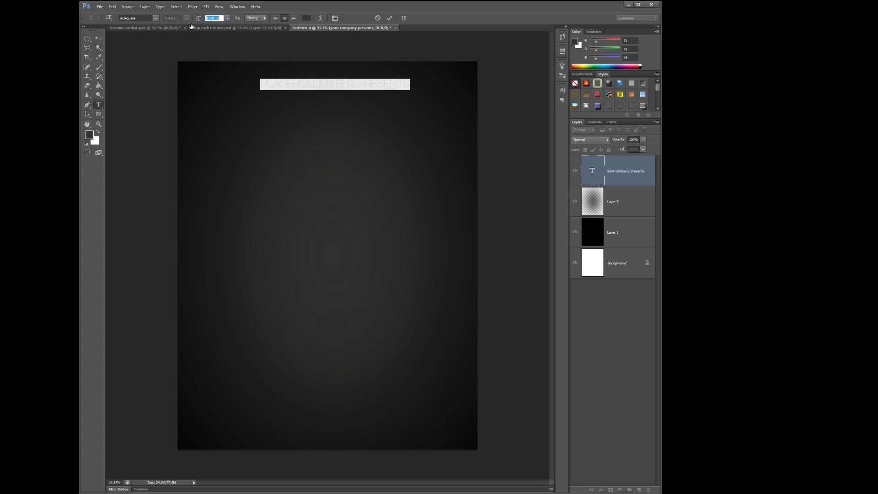
pyautogui.click(99, 39)
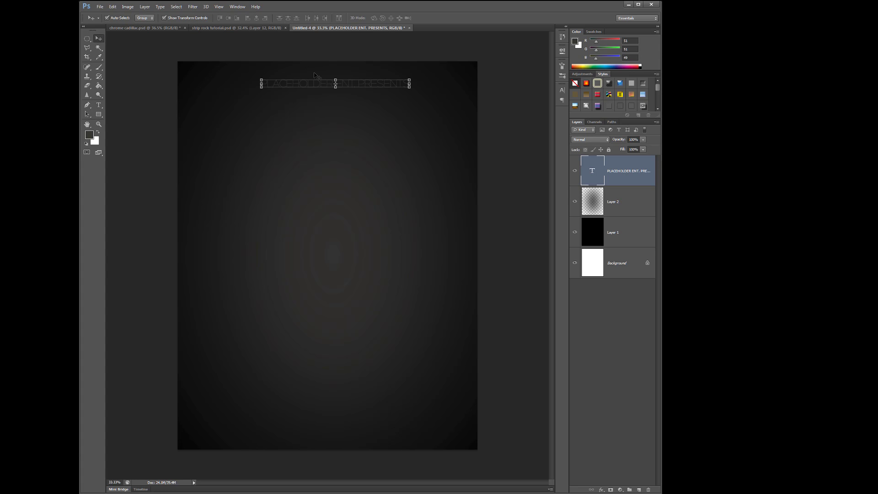
pyautogui.moveTo(321, 80); pyautogui.dragTo(316, 72)
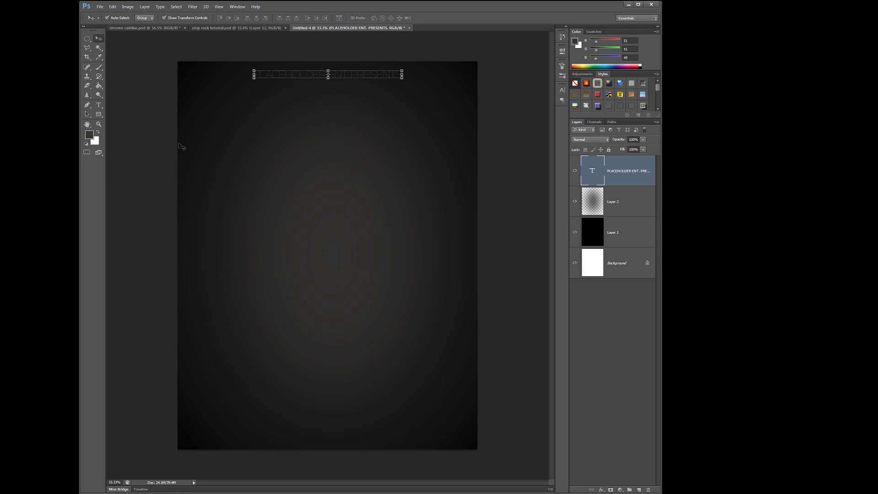
# - Recolor the heading text white (ffffff) and nudge the heading slightly downward
pyautogui.click(100, 104)
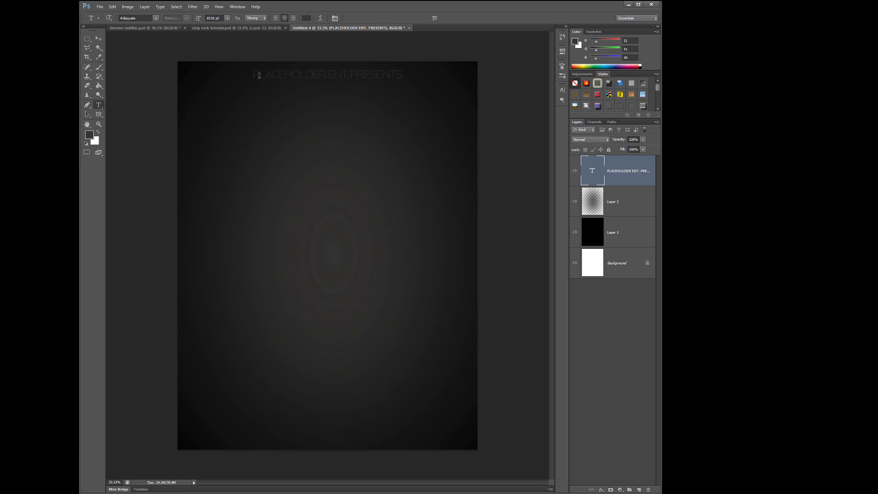
pyautogui.moveTo(253, 74); pyautogui.dragTo(402, 75)
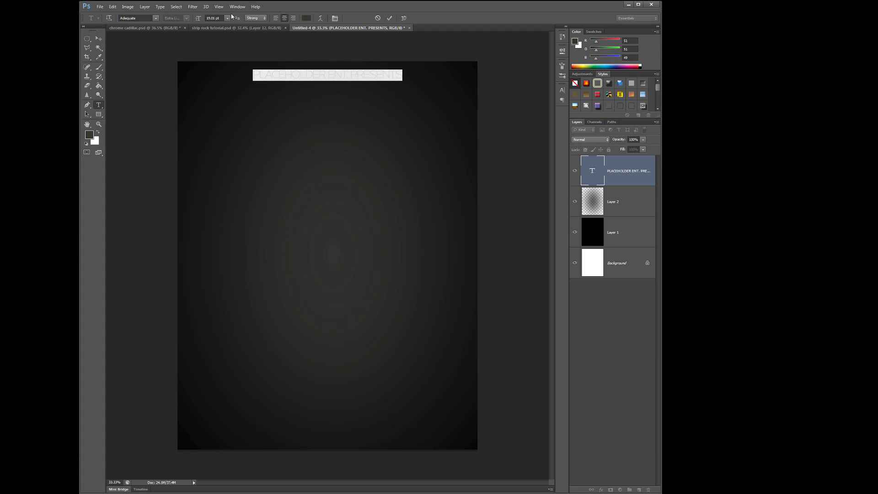
pyautogui.click(304, 18)
pyautogui.moveTo(587, 341); pyautogui.dragTo(505, 223)
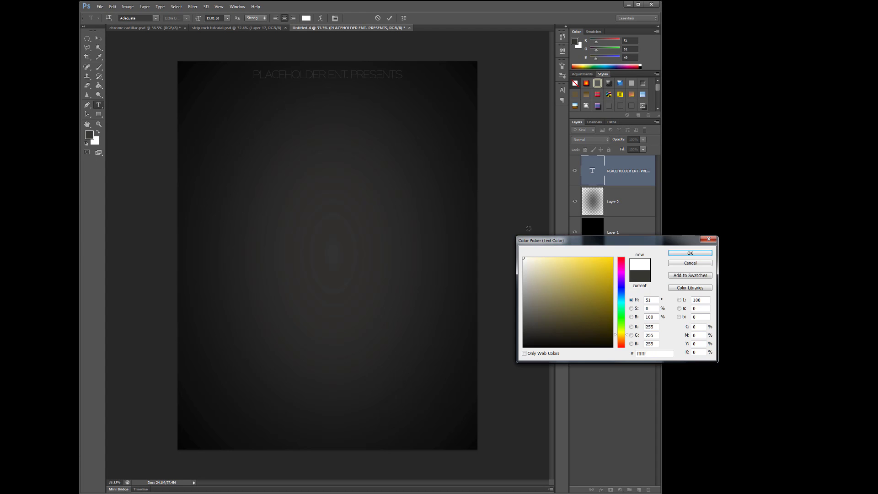
pyautogui.click(674, 254)
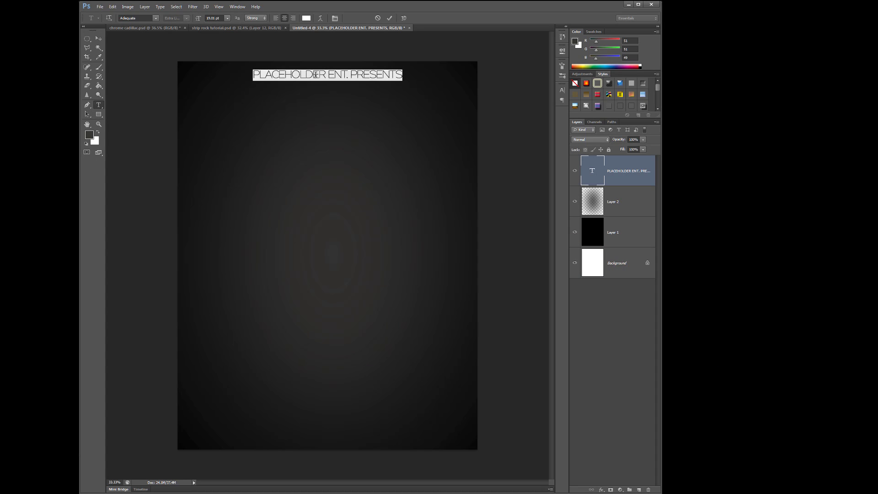
pyautogui.click(98, 39)
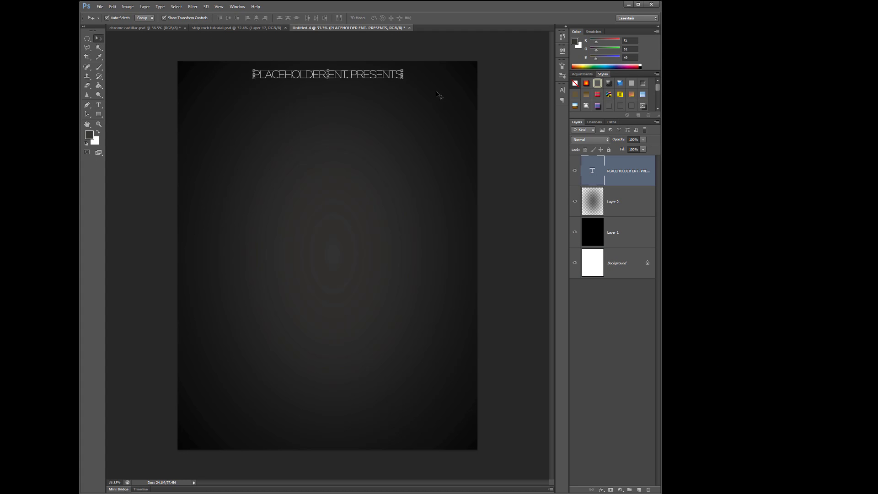
pyautogui.moveTo(381, 78); pyautogui.dragTo(381, 78)
# - Change the font of the whole heading to AgencyFB Bold
pyautogui.click(99, 105)
pyautogui.moveTo(251, 76); pyautogui.dragTo(493, 96)
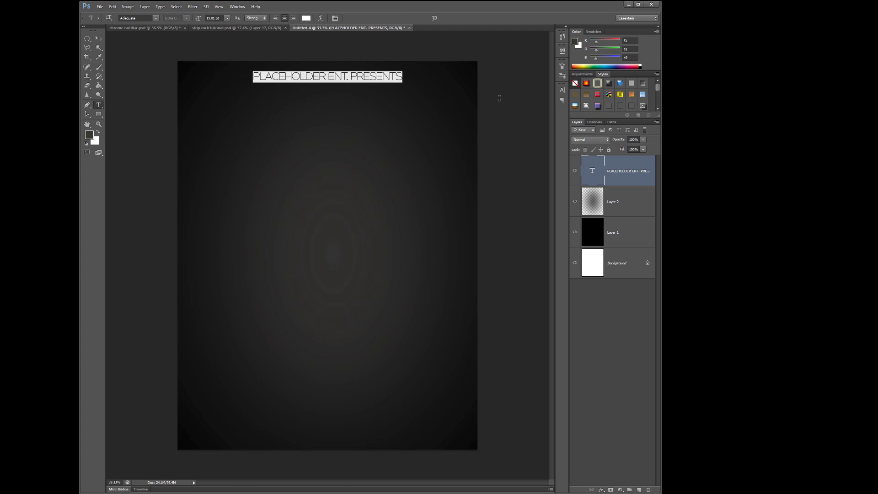
pyautogui.click(155, 18)
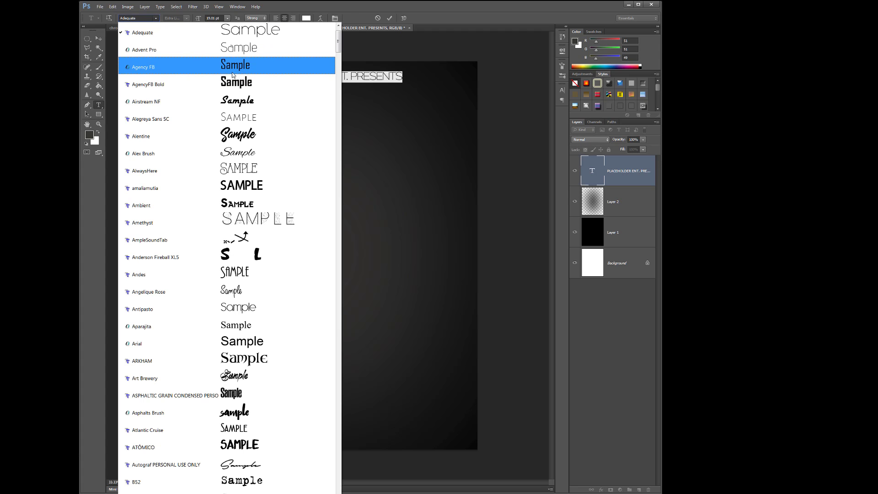
pyautogui.click(261, 80)
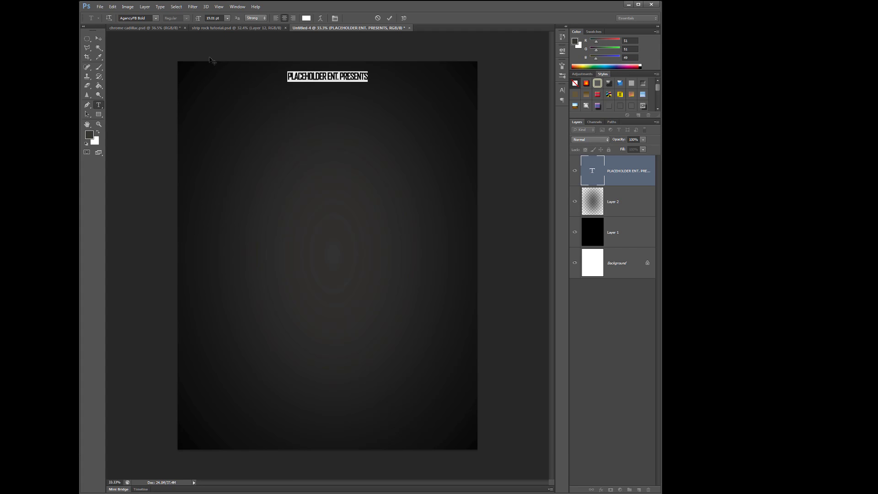
# - Change the heading's font to Aparajita
pyautogui.click(156, 19)
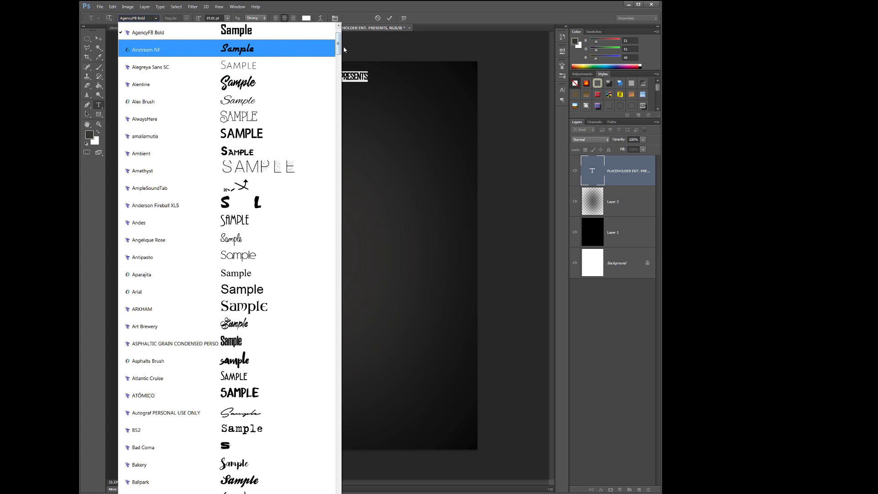
pyautogui.moveTo(340, 51); pyautogui.dragTo(339, 43)
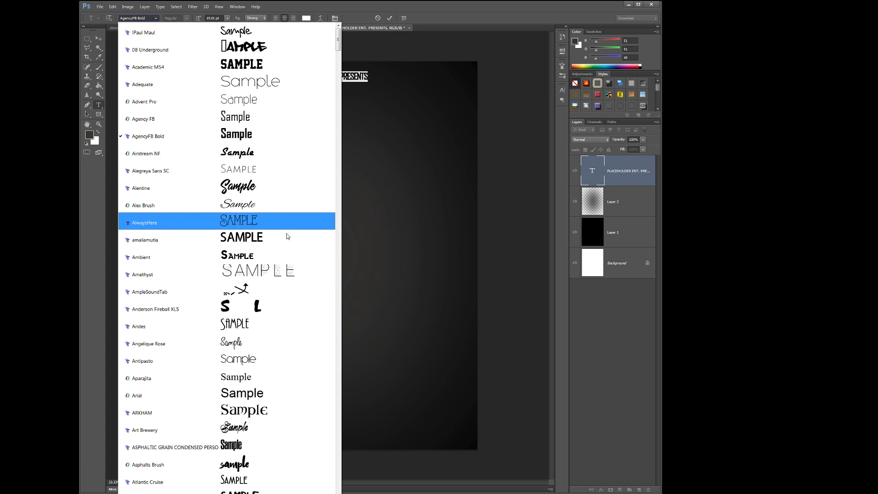
pyautogui.click(287, 383)
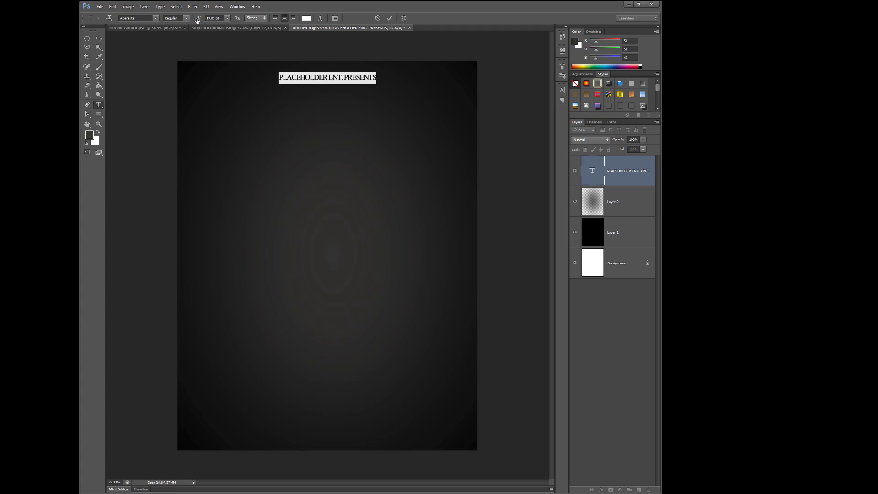
# - Enlarge the heading text to 24.01 pt and shift the heading slightly up toward the canvas's upper edge
pyautogui.moveTo(200, 21); pyautogui.dragTo(202, 22)
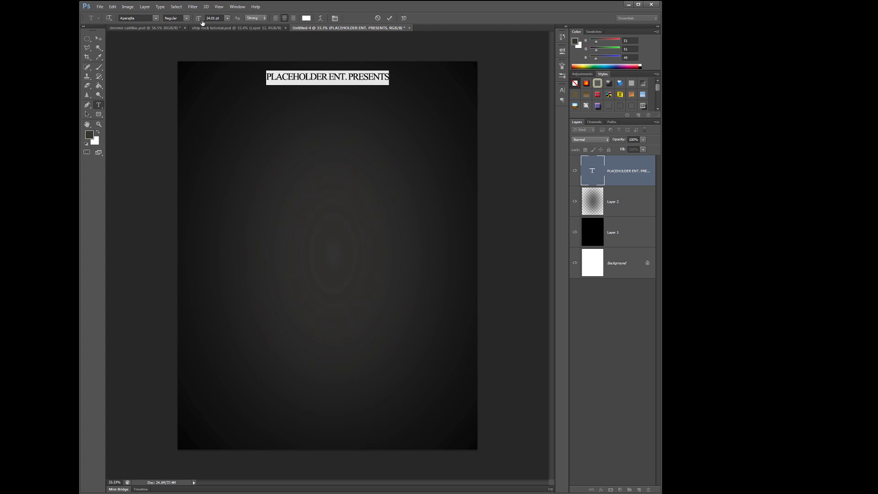
pyautogui.click(98, 39)
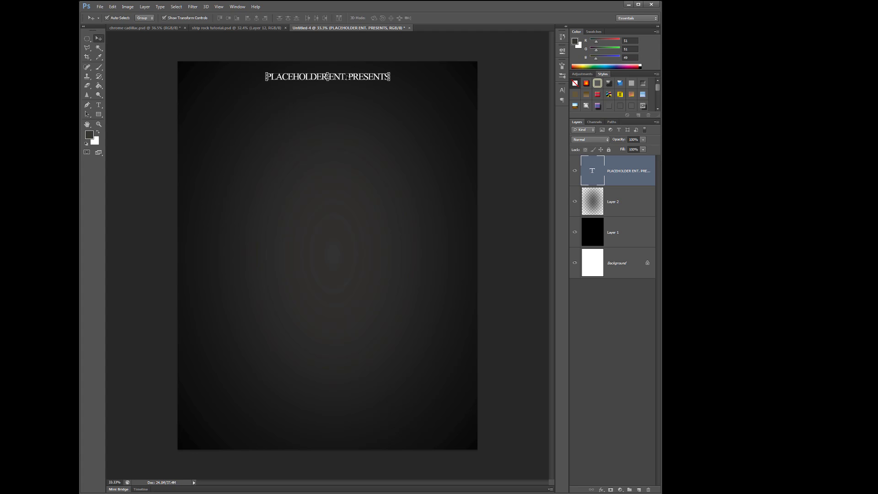
pyautogui.moveTo(327, 77)
pyautogui.mouseDown()
pyautogui.moveTo(352, 74)
pyautogui.moveTo(344, 76)
pyautogui.mouseUp()
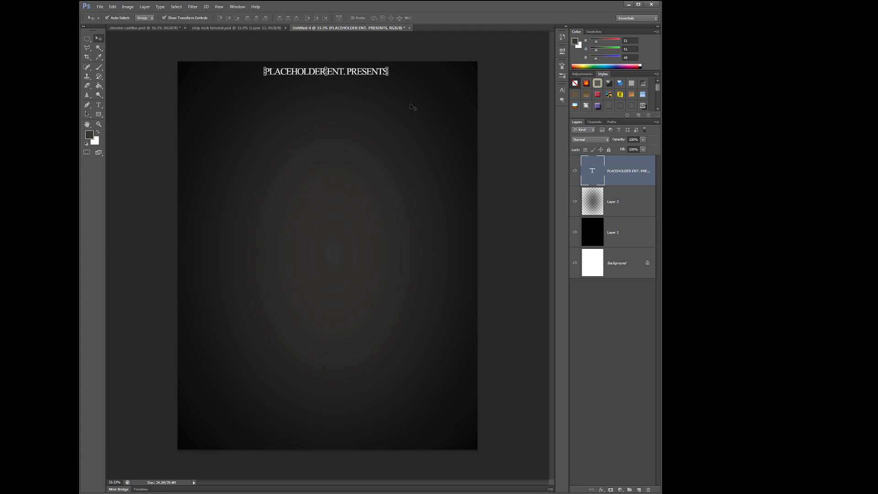
# - Recolor the heading text light gray (RGB 182, 181, 178) and nudge the heading slightly down and toward the canvas's center
pyautogui.click(102, 106)
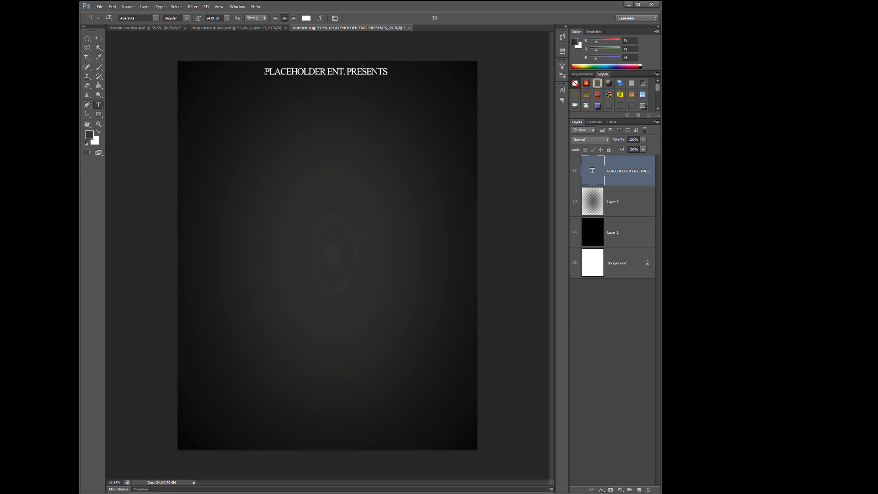
pyautogui.moveTo(266, 72); pyautogui.dragTo(446, 91)
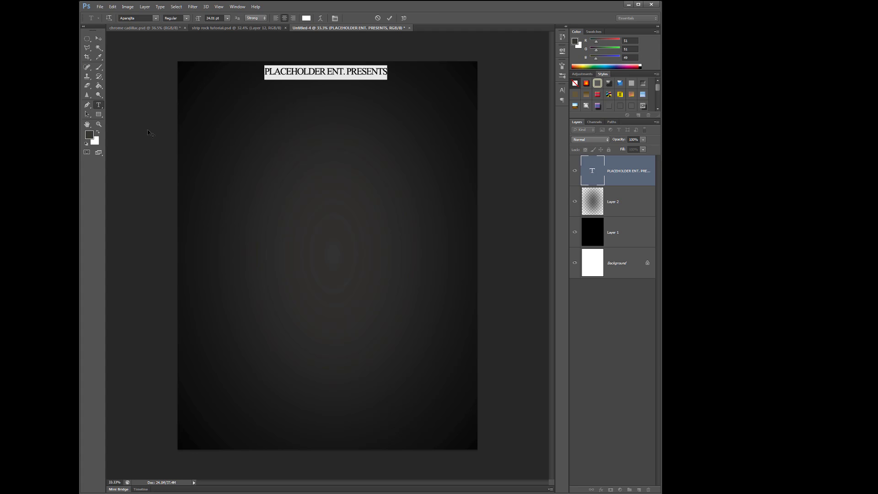
pyautogui.click(89, 134)
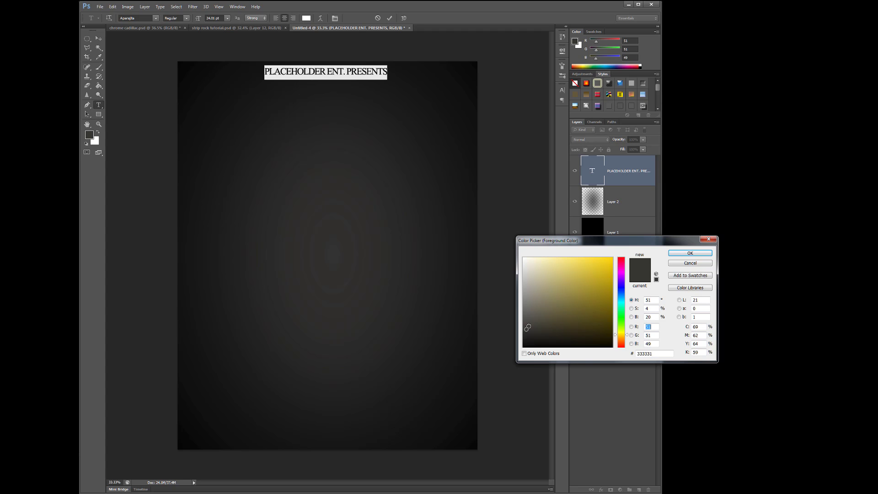
pyautogui.click(525, 282)
pyautogui.click(675, 255)
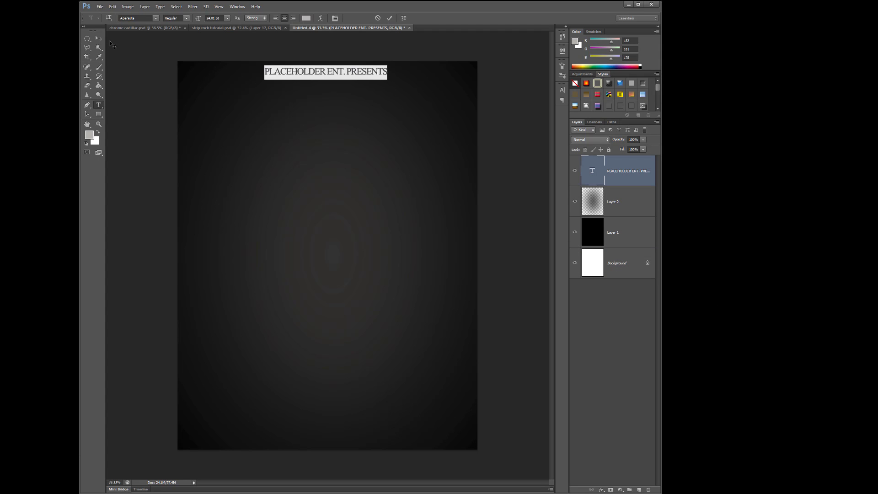
pyautogui.click(99, 38)
pyautogui.click(482, 57)
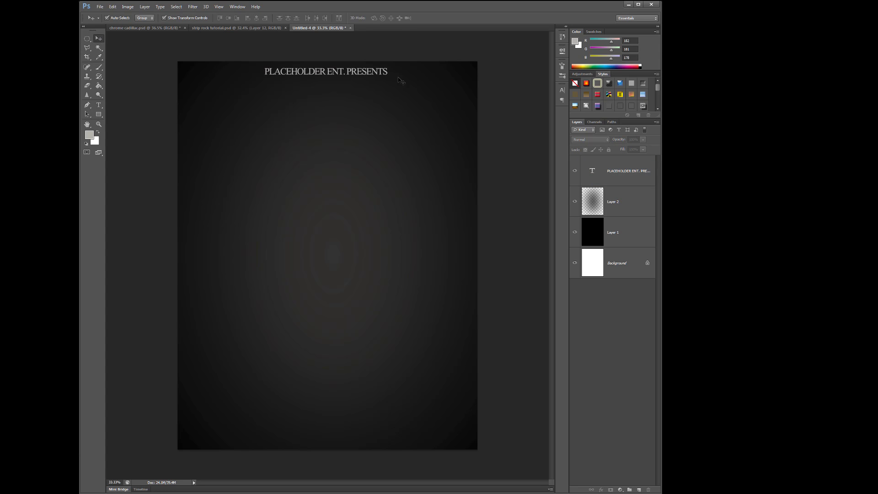
pyautogui.moveTo(365, 74); pyautogui.dragTo(370, 75)
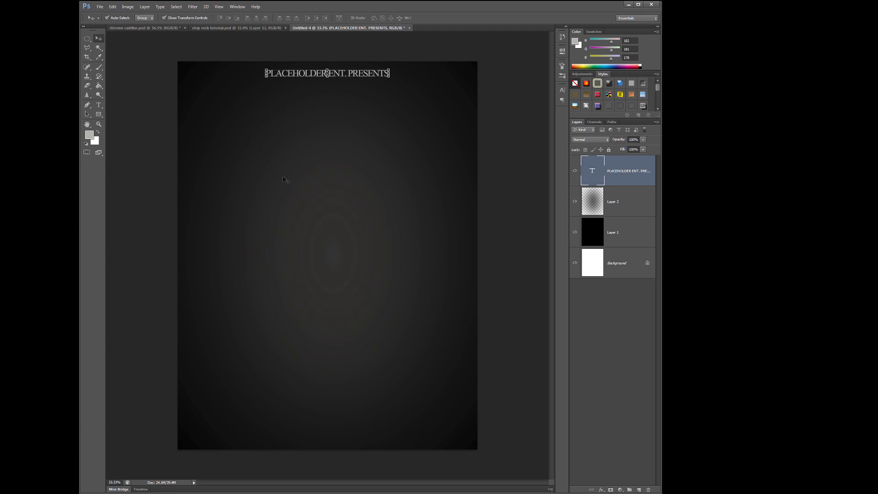
# - Recolor the whole "PLACEHOLDER ENT. PRESENTS" heading golden yellow (#eecb07)
pyautogui.click(98, 105)
pyautogui.moveTo(267, 73); pyautogui.dragTo(439, 72)
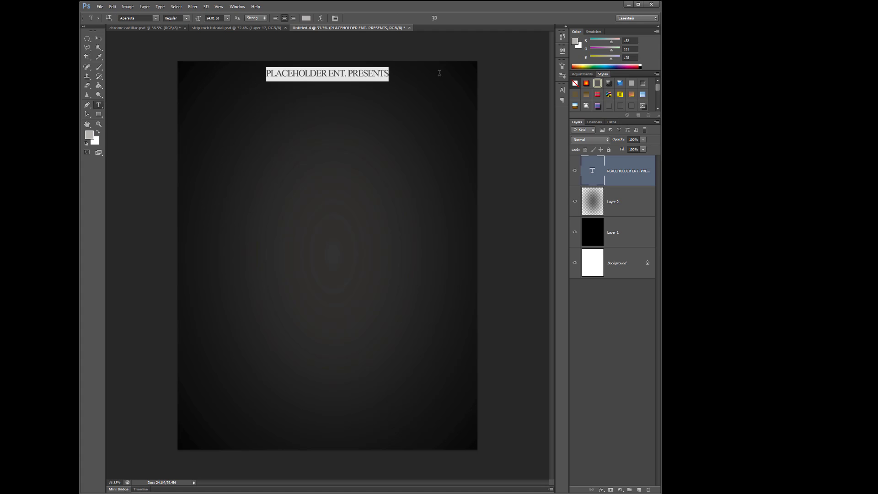
pyautogui.click(305, 19)
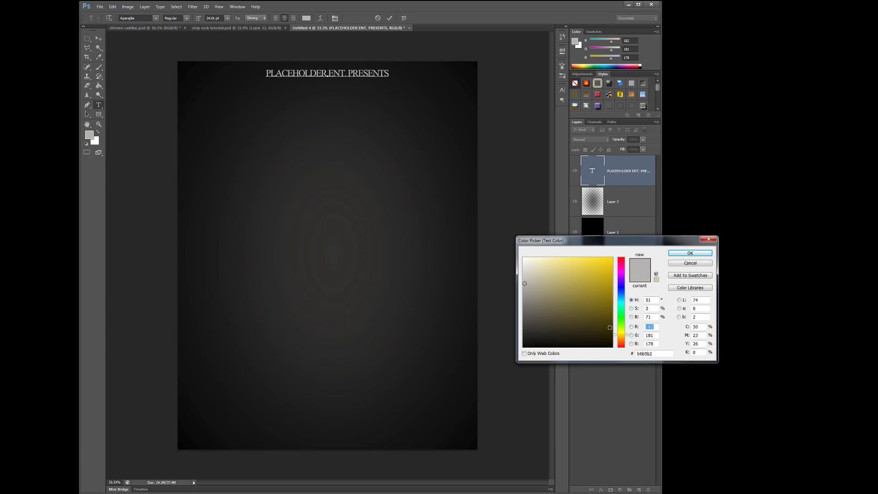
pyautogui.click(609, 263)
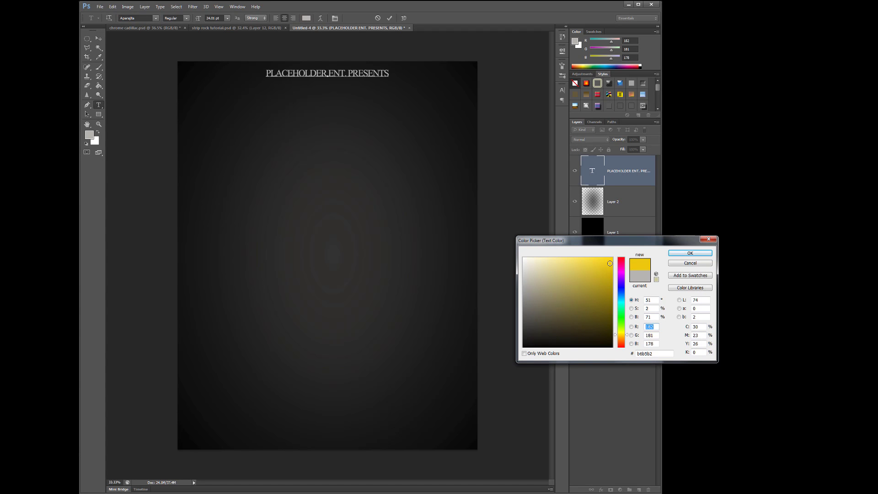
pyautogui.click(680, 254)
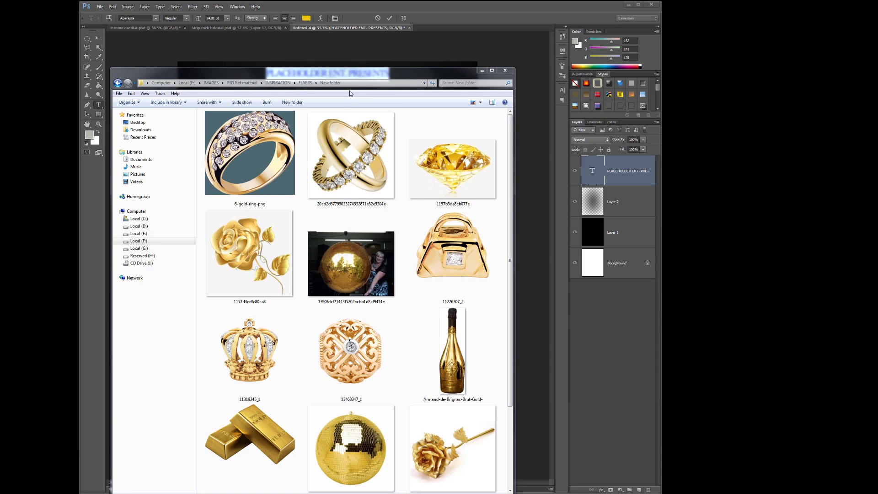
# - Open the gold rose, crown, champagne bottle, gold bars and disco ball images from the FLYERS "New folder" in Photoshop
pyautogui.click(353, 81)
pyautogui.moveTo(353, 80); pyautogui.dragTo(538, 57)
pyautogui.scroll(-3, 513, 268)
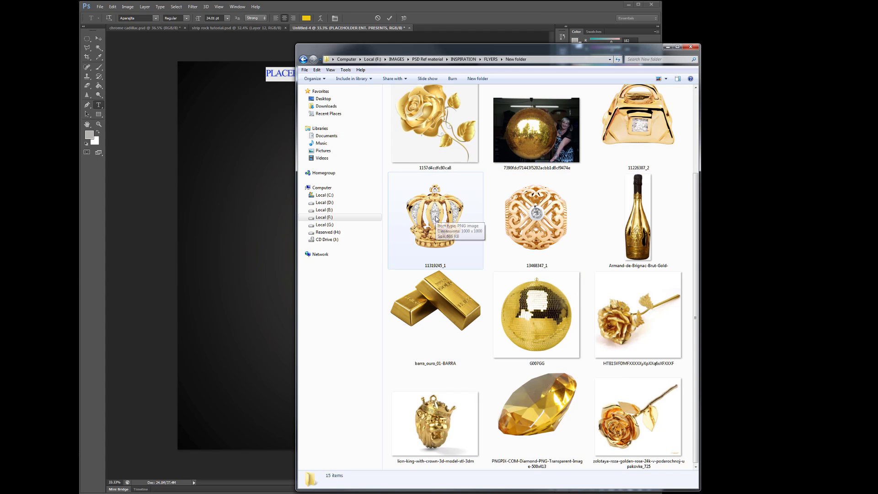
pyautogui.moveTo(435, 218); pyautogui.dragTo(293, 281)
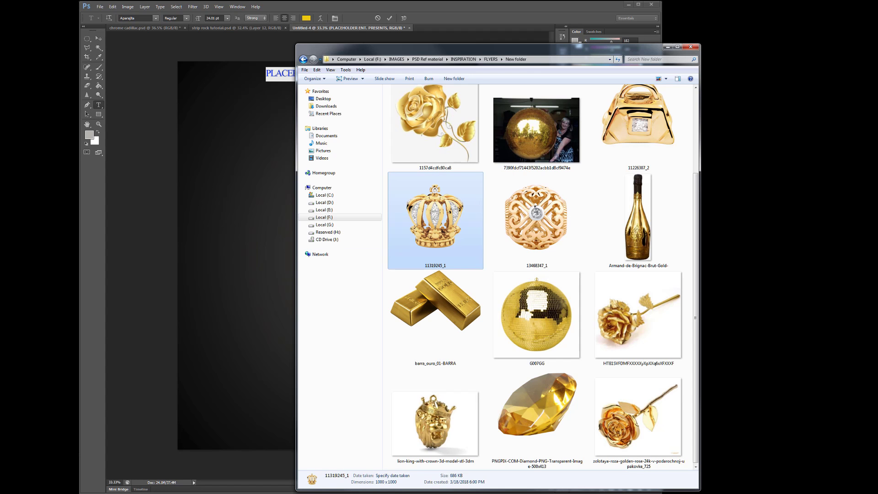
pyautogui.moveTo(430, 50); pyautogui.dragTo(877, 77)
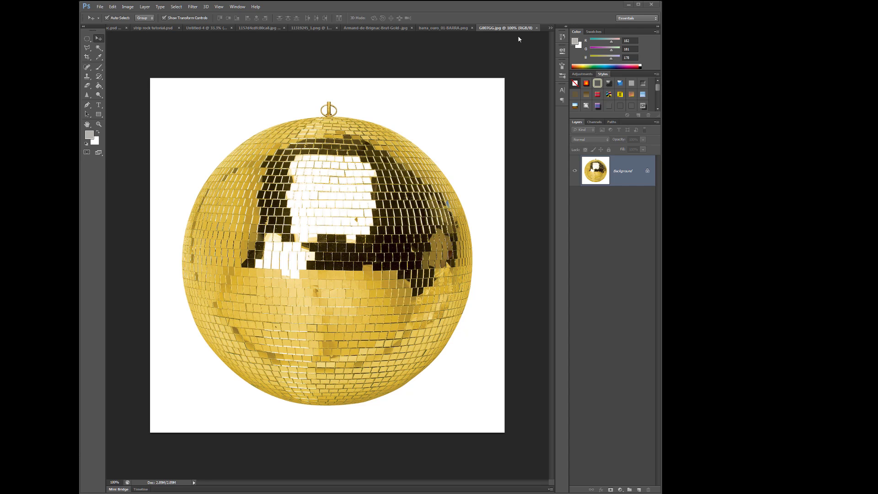
# - Float the disco ball, gold bars, bottle and crown images in separate windows beside the flyer, and close the gold rose image
pyautogui.moveTo(504, 28); pyautogui.dragTo(688, 58)
pyautogui.moveTo(470, 27); pyautogui.dragTo(668, 70)
pyautogui.click(419, 120)
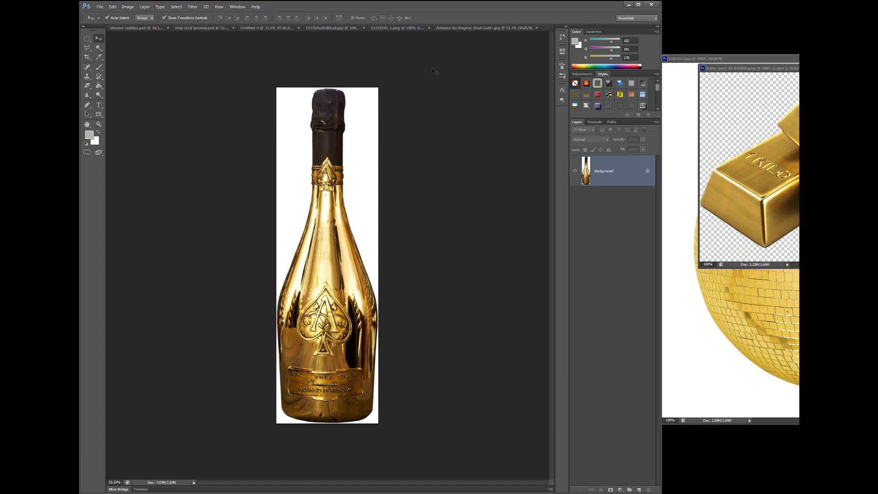
pyautogui.moveTo(459, 28); pyautogui.dragTo(781, 103)
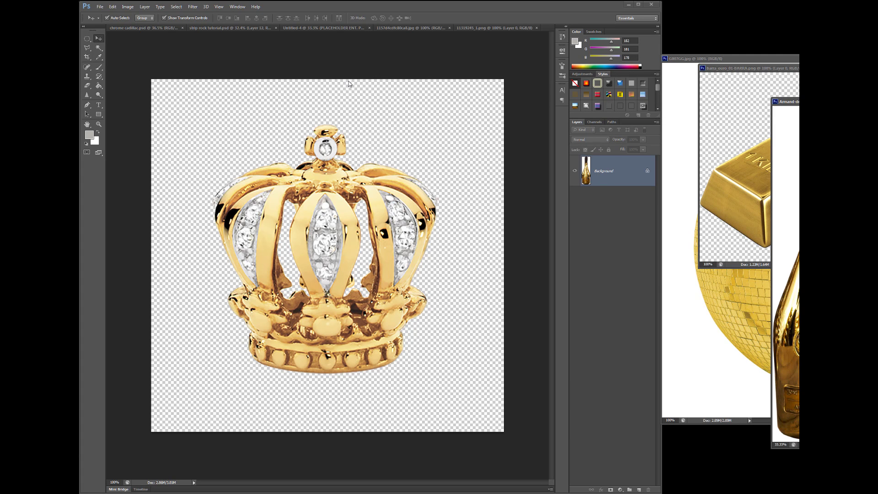
pyautogui.moveTo(469, 28); pyautogui.dragTo(697, 78)
pyautogui.click(443, 28)
pyautogui.moveTo(442, 28); pyautogui.dragTo(698, 78)
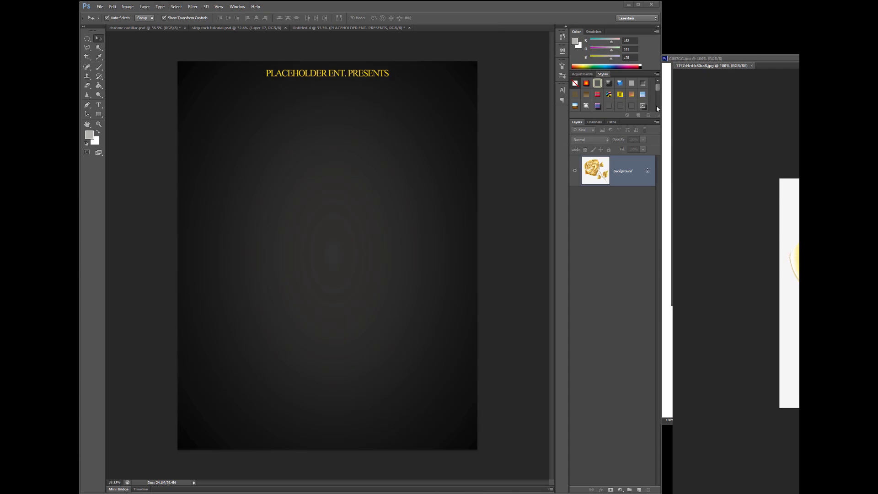
pyautogui.hotkey('ctrl', 'w')
# - Add the gold crown to the flyer, enlarge it to about 163%, center it on the canvas, and close its source image
pyautogui.moveTo(768, 251); pyautogui.dragTo(360, 196)
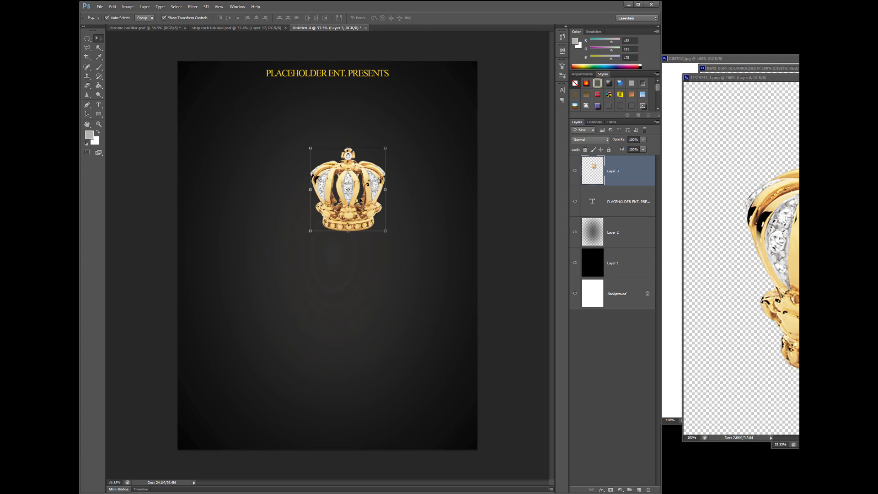
pyautogui.click(387, 149)
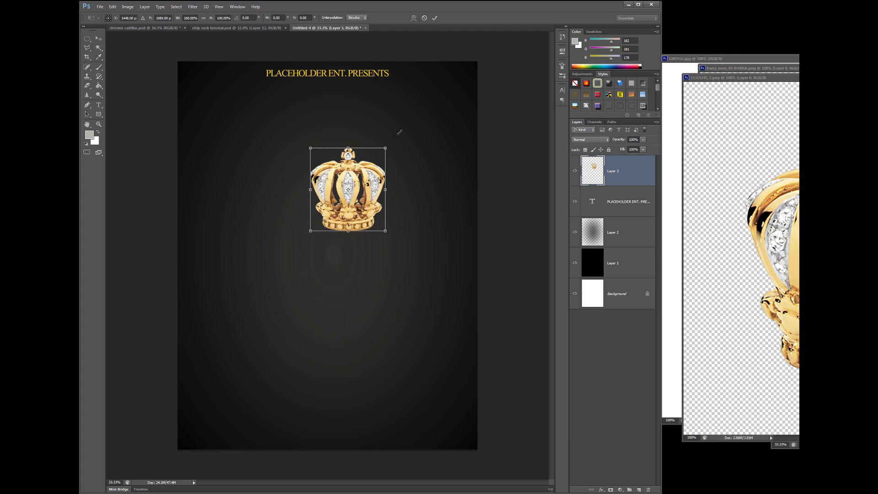
pyautogui.moveTo(388, 148); pyautogui.dragTo(435, 96)
pyautogui.moveTo(406, 185); pyautogui.dragTo(358, 269)
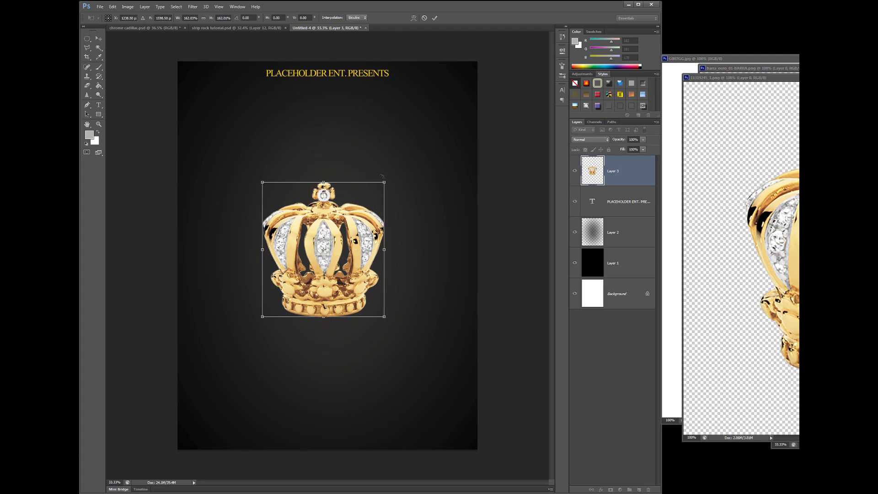
pyautogui.moveTo(384, 180); pyautogui.dragTo(386, 179)
pyautogui.moveTo(324, 245)
pyautogui.mouseDown()
pyautogui.moveTo(325, 280)
pyautogui.moveTo(327, 260)
pyautogui.mouseUp()
pyautogui.press('Return')
pyautogui.click(795, 78)
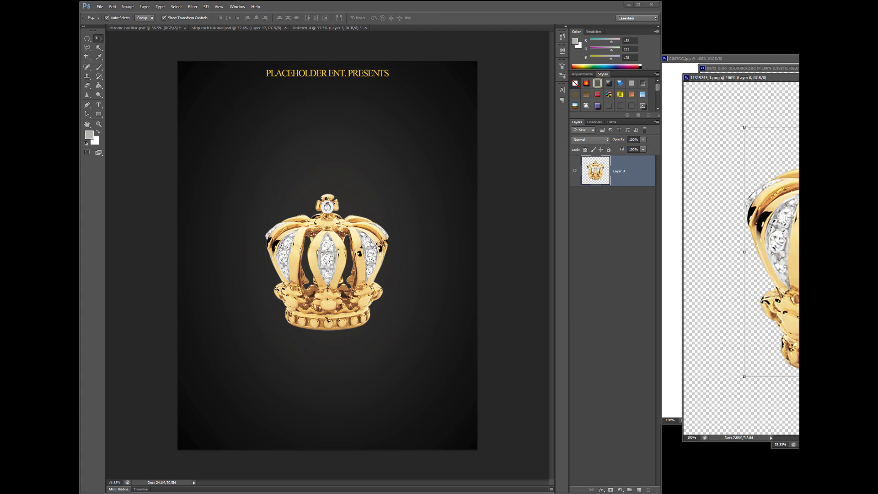
pyautogui.hotkey('ctrl', 'w')
# - Add the gold champagne bottle to the flyer and delete the white background around it
pyautogui.moveTo(843, 423); pyautogui.dragTo(391, 311)
pyautogui.moveTo(403, 94); pyautogui.dragTo(376, 217)
pyautogui.click(98, 47)
pyautogui.click(294, 171)
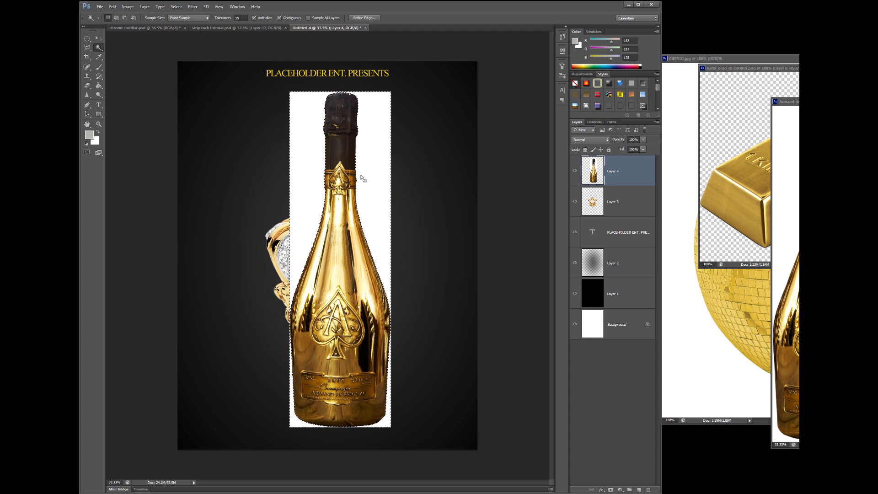
pyautogui.press('Delete')
pyautogui.click(176, 6)
pyautogui.click(183, 21)
pyautogui.click(98, 39)
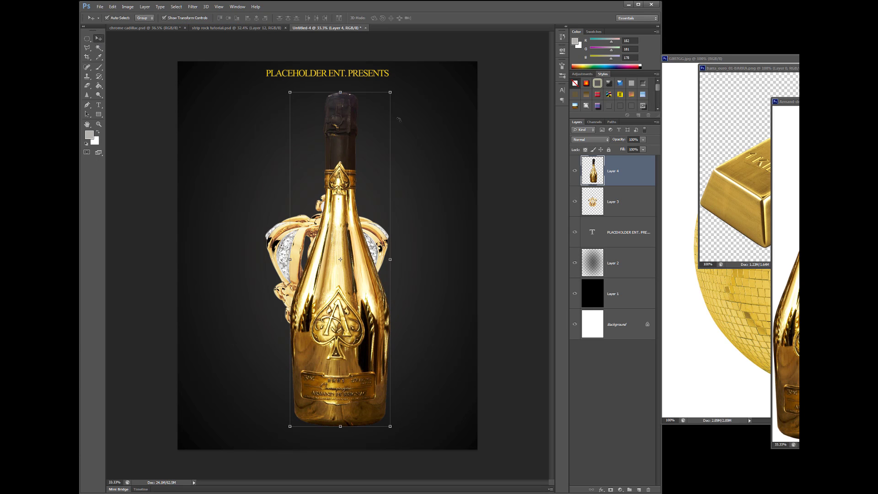
# - Scale the bottle to about 38%, rotate it -14°, and place it behind the crown's left side
pyautogui.click(391, 90)
pyautogui.moveTo(393, 91); pyautogui.dragTo(327, 299)
pyautogui.moveTo(309, 396); pyautogui.dragTo(309, 297)
pyautogui.moveTo(309, 264); pyautogui.dragTo(275, 233)
pyautogui.moveTo(249, 146); pyautogui.dragTo(267, 259)
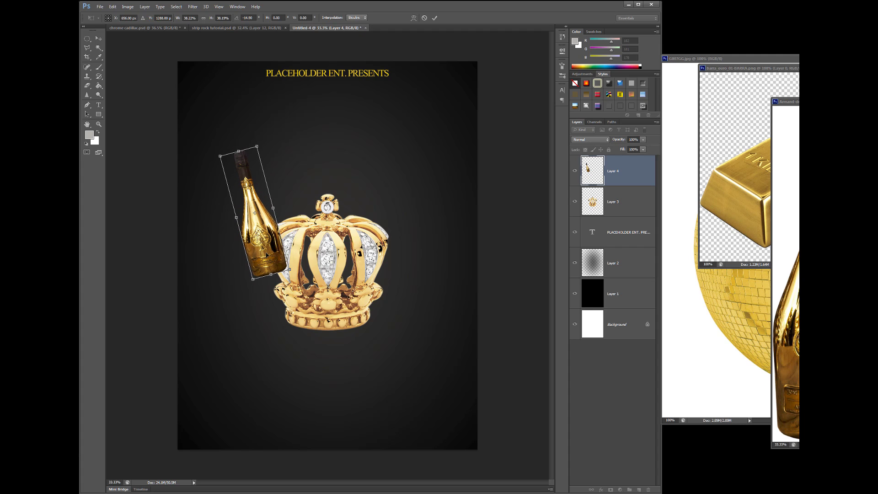
pyautogui.press('Return')
# - Duplicate the bottle layer, flip the copy horizontally, and move it straight across to mirror the original on the crown's right side
pyautogui.moveTo(638, 177); pyautogui.dragTo(639, 490)
pyautogui.click(113, 6)
pyautogui.moveTo(131, 147)
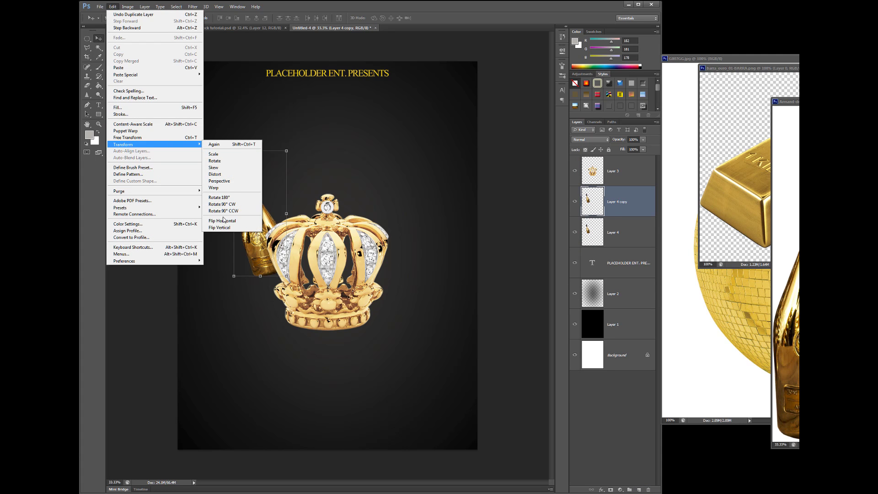
pyautogui.click(225, 221)
pyautogui.hotkey('shift', 'Right')
pyautogui.hotkey('shift', 'Right')
pyautogui.hotkey('shift', 'Right')
pyautogui.hotkey('shift', 'Right')
pyautogui.hotkey('shift', 'Right')
pyautogui.hotkey('shift', 'Right')
pyautogui.hotkey('shift', 'Right')
pyautogui.hotkey('shift', 'Right')
pyautogui.hotkey('shift', 'Right')
pyautogui.hotkey('shift', 'Right')
pyautogui.hotkey('shift', 'Right')
pyautogui.hotkey('shift', 'Right')
pyautogui.hotkey('shift', 'Right')
pyautogui.hotkey('shift', 'Right')
pyautogui.hotkey('shift', 'Right')
pyautogui.hotkey('shift', 'Right')
pyautogui.hotkey('shift', 'Right')
pyautogui.hotkey('shift', 'Right')
pyautogui.hotkey('shift', 'Right')
pyautogui.hotkey('shift', 'Right')
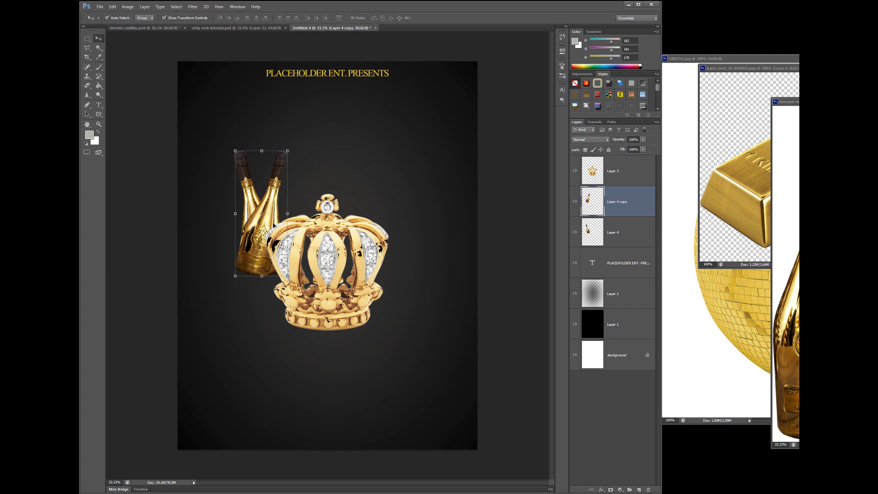
pyautogui.hotkey('shift', 'Right')
pyautogui.hotkey('shift', 'Right')
pyautogui.hotkey('shift', 'Right')
pyautogui.hotkey('shift', 'Right')
pyautogui.hotkey('shift', 'Right')
pyautogui.hotkey('shift', 'Right')
pyautogui.hotkey('shift', 'Right')
pyautogui.hotkey('shift', 'Right')
pyautogui.hotkey('shift', 'Right')
pyautogui.hotkey('shift', 'Right')
pyautogui.hotkey('shift', 'Right')
pyautogui.hotkey('shift', 'Right')
pyautogui.hotkey('shift', 'Right')
pyautogui.hotkey('shift', 'Right')
pyautogui.hotkey('shift', 'Right')
pyautogui.hotkey('shift', 'Right')
pyautogui.hotkey('shift', 'Right')
pyautogui.hotkey('shift', 'Right')
pyautogui.hotkey('shift', 'Right')
pyautogui.hotkey('shift', 'Right')
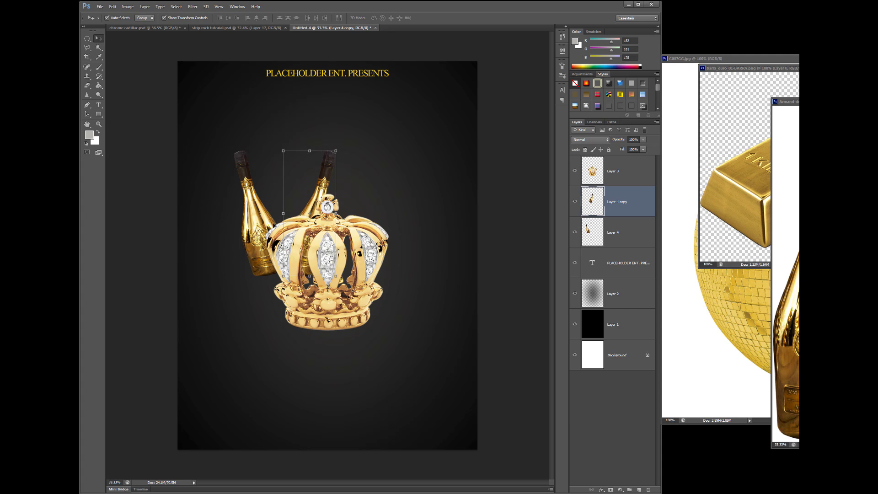
pyautogui.hotkey('shift', 'Right')
pyautogui.hotkey('shift', 'Right')
pyautogui.hotkey('shift', 'Right')
pyautogui.hotkey('shift', 'Right')
pyautogui.hotkey('shift', 'Right')
pyautogui.hotkey('shift', 'Right')
pyautogui.hotkey('shift', 'Right')
pyautogui.hotkey('shift', 'Right')
pyautogui.hotkey('shift', 'Right')
pyautogui.hotkey('shift', 'Right')
pyautogui.hotkey('shift', 'Right')
pyautogui.hotkey('shift', 'Right')
pyautogui.hotkey('shift', 'Right')
pyautogui.hotkey('shift', 'Right')
pyautogui.hotkey('shift', 'Right')
pyautogui.hotkey('shift', 'Right')
pyautogui.hotkey('shift', 'Right')
pyautogui.hotkey('shift', 'Right')
pyautogui.hotkey('shift', 'Right')
pyautogui.hotkey('shift', 'Right')
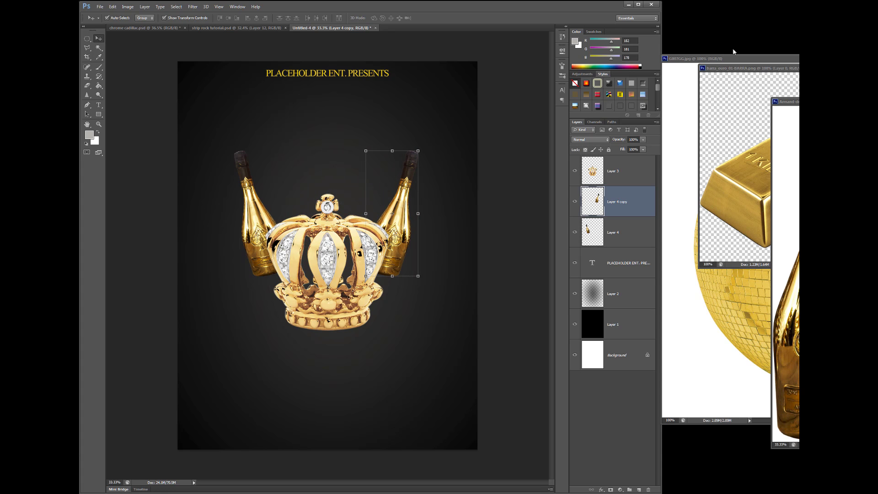
# - Close the bottle source image, add the gold bars on the top layer, and place them at the crown's lower right
pyautogui.click(856, 102)
pyautogui.moveTo(841, 183); pyautogui.dragTo(346, 248)
pyautogui.moveTo(617, 202); pyautogui.dragTo(614, 157)
pyautogui.moveTo(383, 247); pyautogui.dragTo(431, 322)
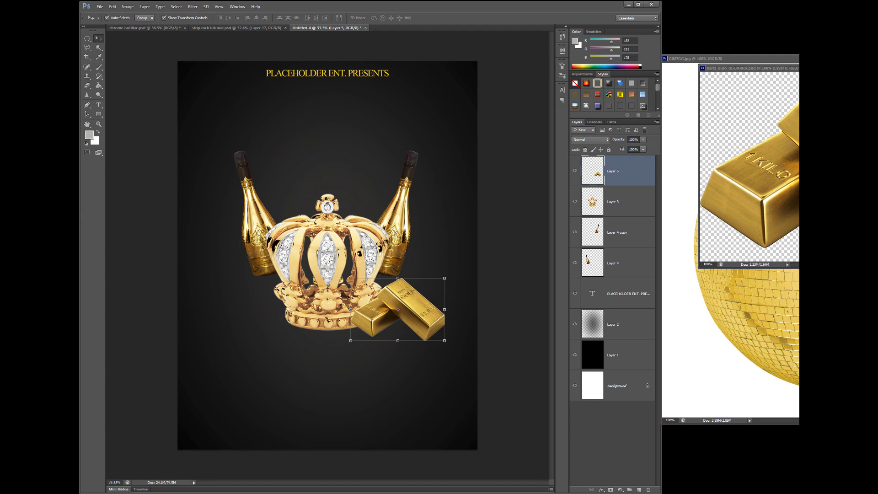
# - Duplicate the gold bars layer, flip the copy horizontally, and move it straight across to the crown's lower left
pyautogui.moveTo(631, 178); pyautogui.dragTo(639, 489)
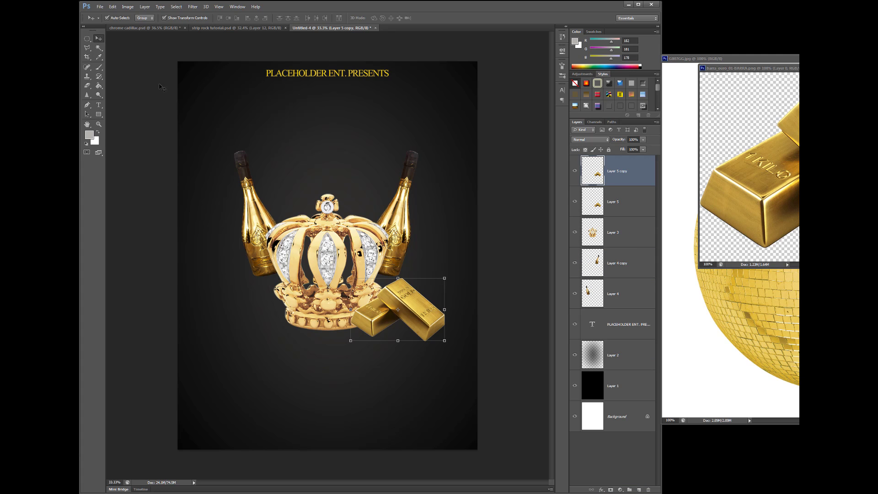
pyautogui.click(112, 6)
pyautogui.moveTo(134, 144)
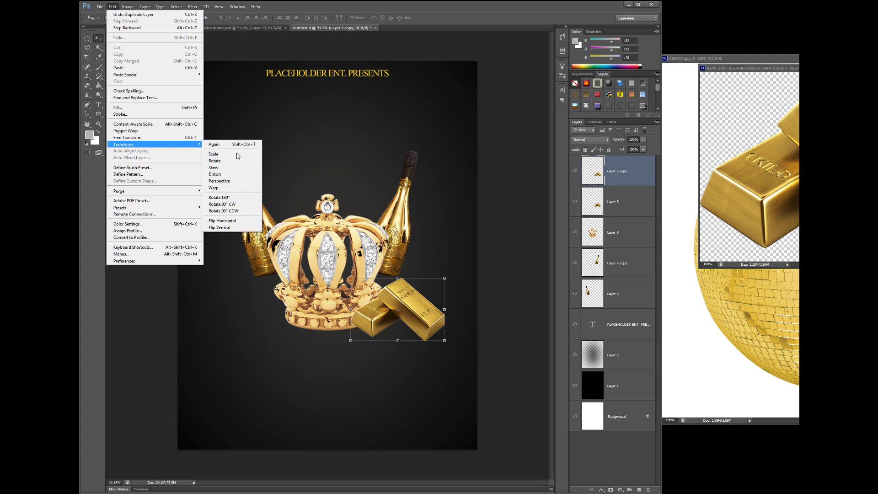
pyautogui.click(222, 221)
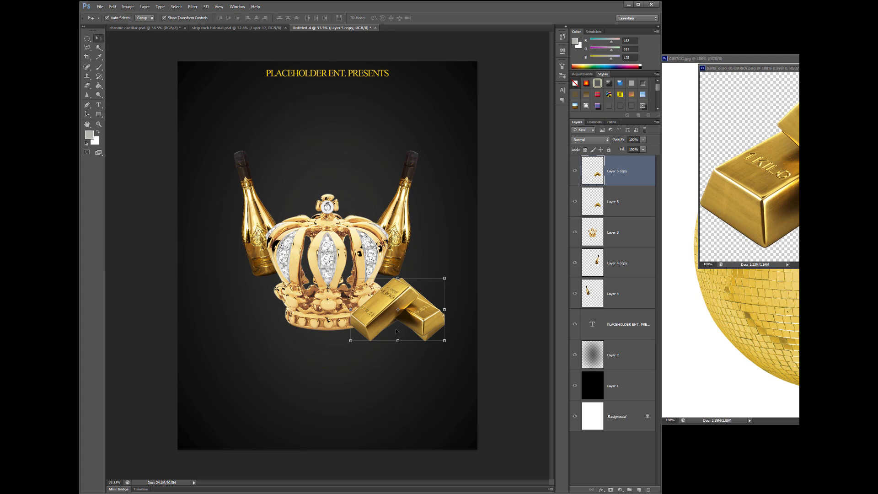
pyautogui.hotkey('shift', 'Left')
pyautogui.hotkey('shift', 'Left')
pyautogui.hotkey('shift', 'Left')
pyautogui.hotkey('shift', 'Left')
pyautogui.hotkey('shift', 'Left')
pyautogui.hotkey('shift', 'Left')
pyautogui.hotkey('shift', 'Left')
pyautogui.hotkey('shift', 'Left')
pyautogui.hotkey('shift', 'Left')
pyautogui.hotkey('shift', 'Left')
pyautogui.hotkey('shift', 'Left')
pyautogui.hotkey('shift', 'Left')
pyautogui.hotkey('shift', 'Left')
pyautogui.hotkey('shift', 'Left')
pyautogui.hotkey('shift', 'Left')
pyautogui.hotkey('shift', 'Left')
pyautogui.hotkey('shift', 'Left')
pyautogui.hotkey('shift', 'Left')
pyautogui.hotkey('shift', 'Left')
pyautogui.hotkey('shift', 'Left')
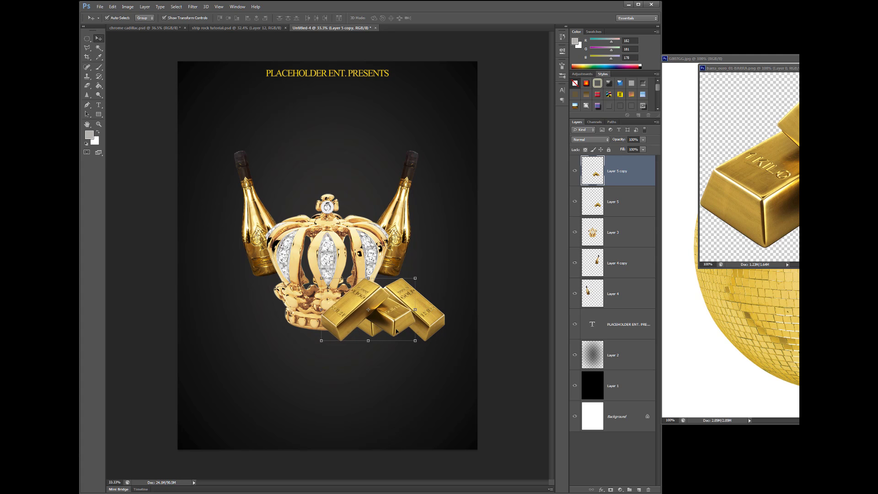
pyautogui.hotkey('shift', 'Left')
pyautogui.hotkey('shift', 'Left')
pyautogui.hotkey('shift', 'Left')
pyautogui.hotkey('shift', 'Left')
pyautogui.hotkey('shift', 'Left')
pyautogui.hotkey('shift', 'Left')
pyautogui.hotkey('shift', 'Left')
pyautogui.hotkey('shift', 'Left')
pyautogui.hotkey('shift', 'Left')
pyautogui.hotkey('shift', 'Left')
pyautogui.hotkey('shift', 'Left')
pyautogui.hotkey('shift', 'Left')
pyautogui.hotkey('shift', 'Left')
pyautogui.hotkey('shift', 'Left')
pyautogui.hotkey('shift', 'Left')
pyautogui.hotkey('shift', 'Left')
pyautogui.hotkey('shift', 'Left')
pyautogui.hotkey('shift', 'Left')
pyautogui.hotkey('shift', 'Left')
pyautogui.hotkey('shift', 'Left')
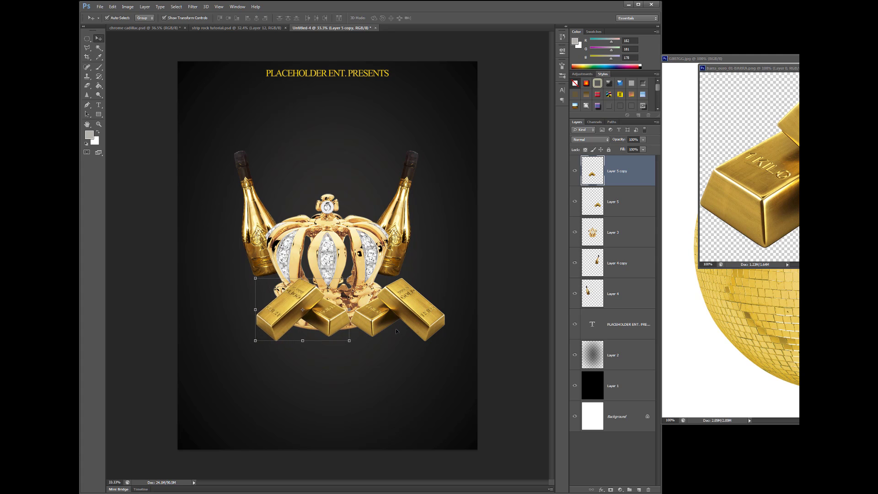
pyautogui.hotkey('shift', 'Left')
pyautogui.hotkey('shift', 'Left')
pyautogui.hotkey('shift', 'Left')
pyautogui.hotkey('shift', 'Left')
pyautogui.hotkey('shift', 'Left')
pyautogui.hotkey('shift', 'Left')
pyautogui.hotkey('shift', 'Left')
pyautogui.hotkey('shift', 'Left')
pyautogui.hotkey('shift', 'Left')
pyautogui.hotkey('shift', 'Left')
pyautogui.hotkey('shift', 'Left')
pyautogui.hotkey('shift', 'Left')
pyautogui.hotkey('shift', 'Left')
pyautogui.hotkey('shift', 'Left')
pyautogui.hotkey('shift', 'Left')
pyautogui.hotkey('shift', 'Left')
pyautogui.hotkey('shift', 'Left')
pyautogui.hotkey('shift', 'Left')
pyautogui.hotkey('shift', 'Left')
pyautogui.hotkey('shift', 'Left')
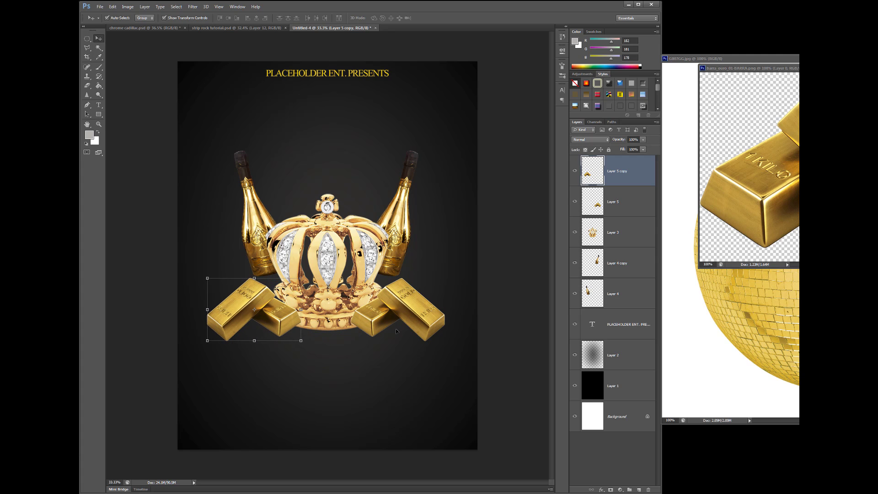
pyautogui.hotkey('shift', 'Left')
pyautogui.hotkey('shift', 'Left')
pyautogui.hotkey('shift', 'Left')
pyautogui.hotkey('shift', 'Left')
pyautogui.hotkey('shift', 'Left')
pyautogui.hotkey('shift', 'Left')
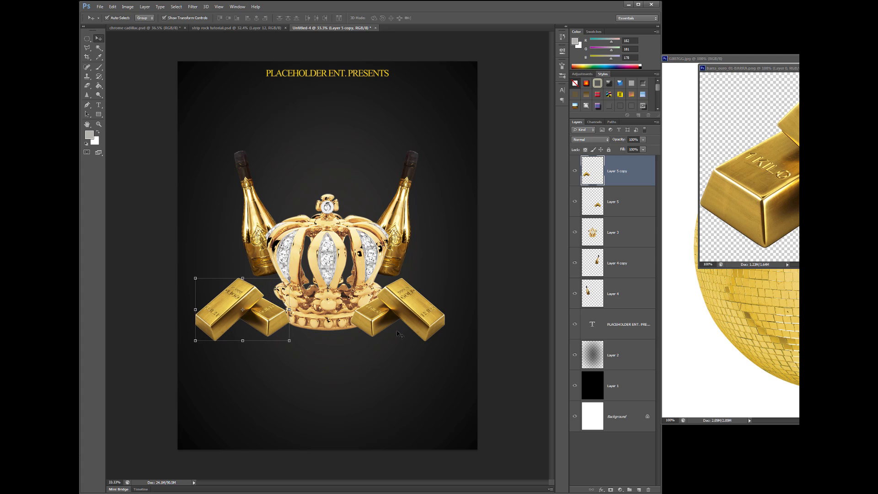
# - Shift the original gold bars farther right to match the mirrored copy, and close the gold bars source image
pyautogui.click(408, 318)
pyautogui.hotkey('shift', 'Right')
pyautogui.hotkey('shift', 'Right')
pyautogui.hotkey('shift', 'Right')
pyautogui.hotkey('shift', 'Right')
pyautogui.hotkey('shift', 'Right')
pyautogui.hotkey('shift', 'Right')
pyautogui.hotkey('shift', 'Right')
pyautogui.hotkey('shift', 'Right')
pyautogui.hotkey('shift', 'Right')
pyautogui.hotkey('shift', 'Right')
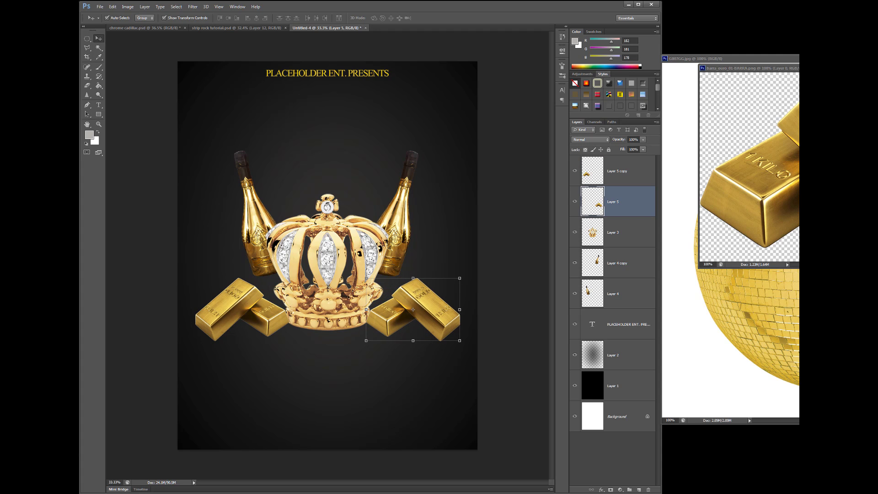
pyautogui.click(795, 68)
pyautogui.hotkey('ctrl', 'w')
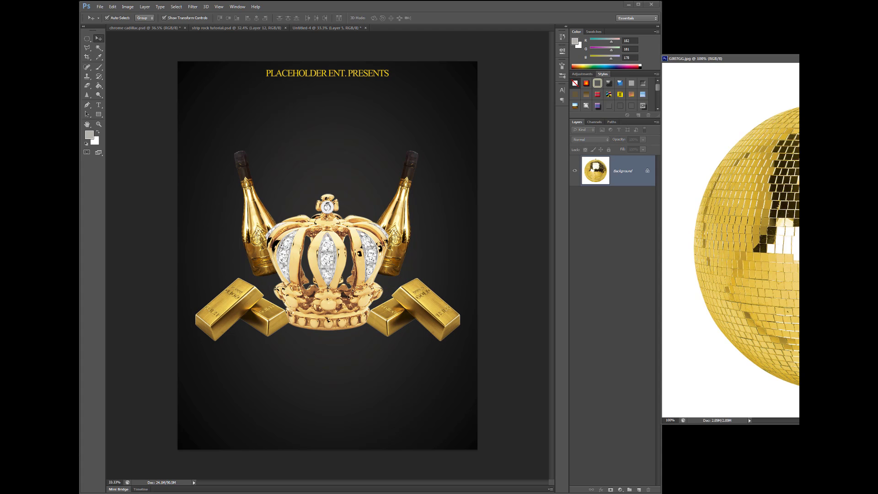
# - Add the gold disco ball to the flyer, delete its white background, and move its layer directly beneath the crown layer
pyautogui.moveTo(545, 286); pyautogui.dragTo(396, 188)
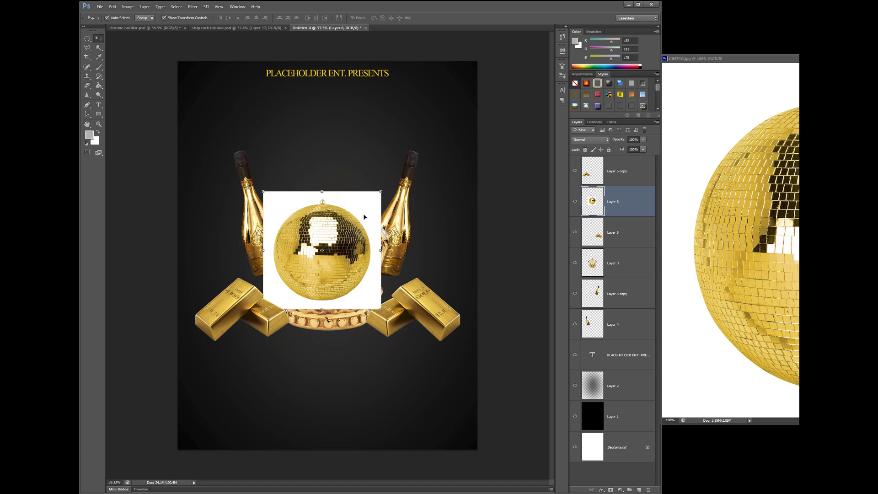
pyautogui.click(98, 47)
pyautogui.click(350, 200)
pyautogui.press('Delete')
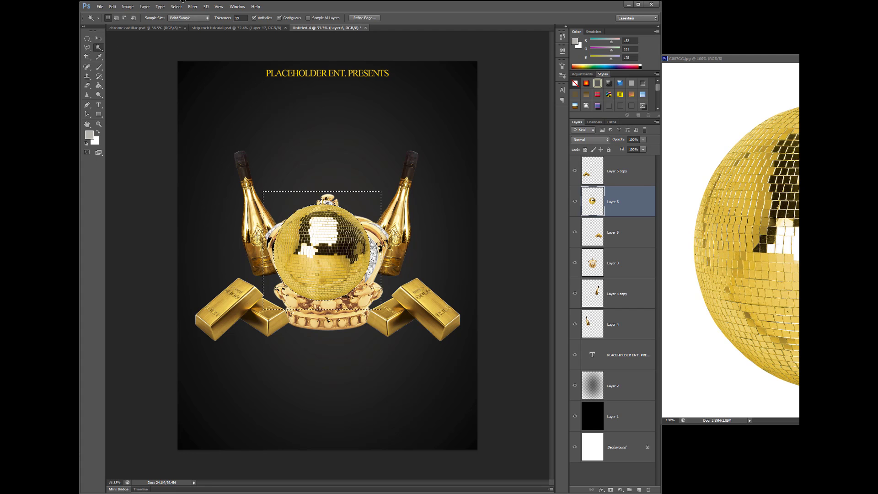
pyautogui.click(176, 7)
pyautogui.click(185, 21)
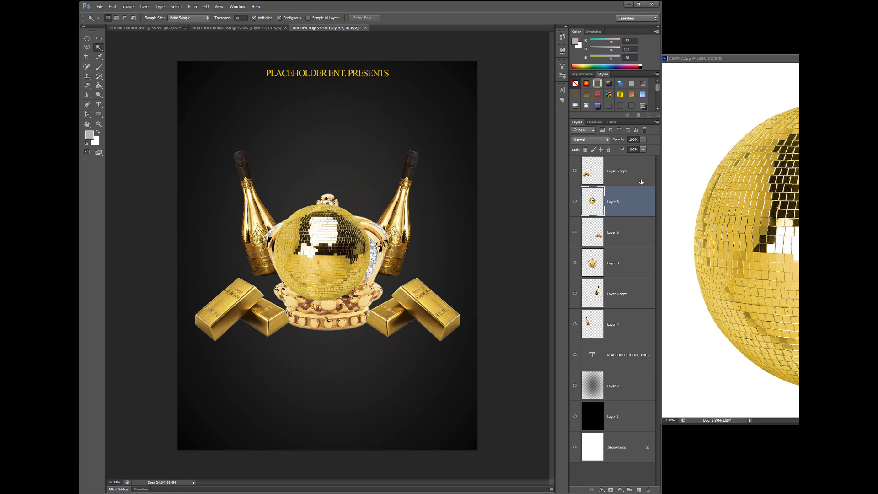
pyautogui.moveTo(636, 222); pyautogui.dragTo(640, 279)
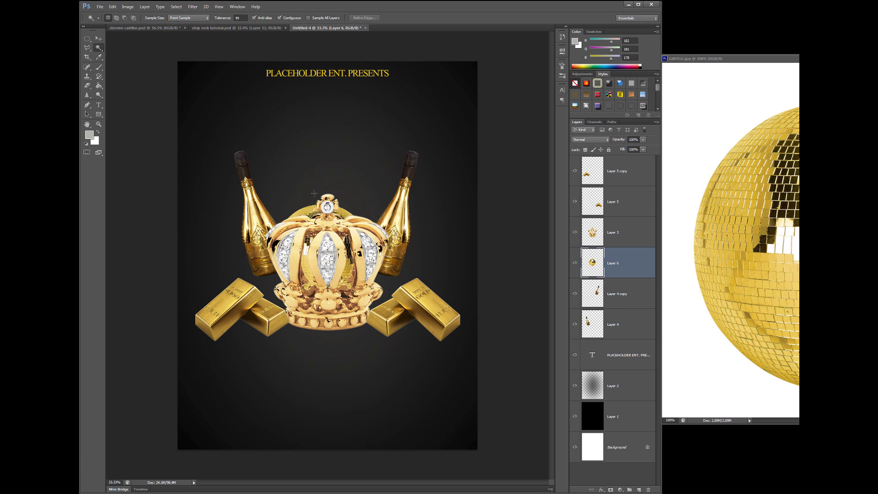
# - Enlarge the disco ball to about 161%, center it behind the crown, and place its layer beneath both bottle layers
pyautogui.click(98, 38)
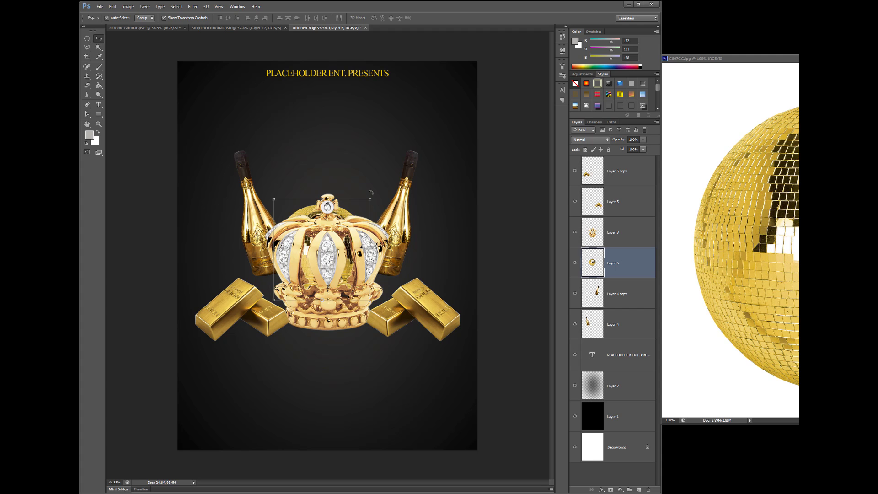
pyautogui.moveTo(370, 198); pyautogui.dragTo(429, 136)
pyautogui.moveTo(415, 191); pyautogui.dragTo(391, 188)
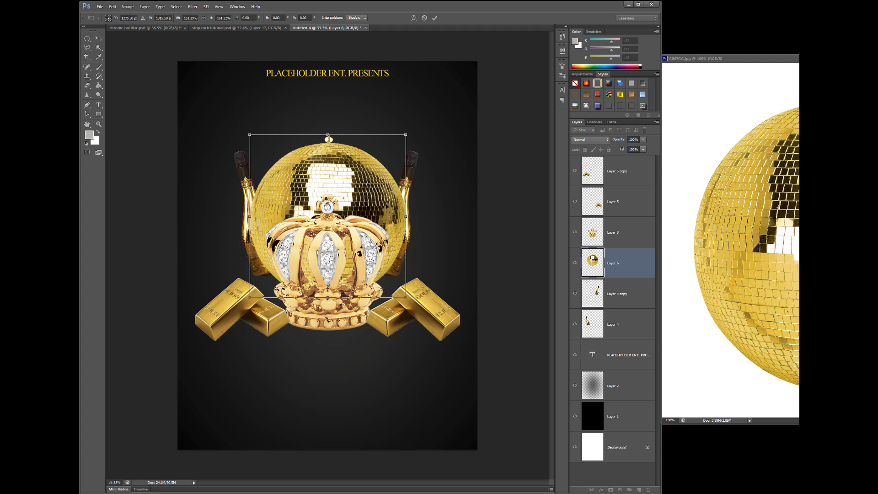
pyautogui.press('Return')
pyautogui.moveTo(628, 269); pyautogui.dragTo(627, 339)
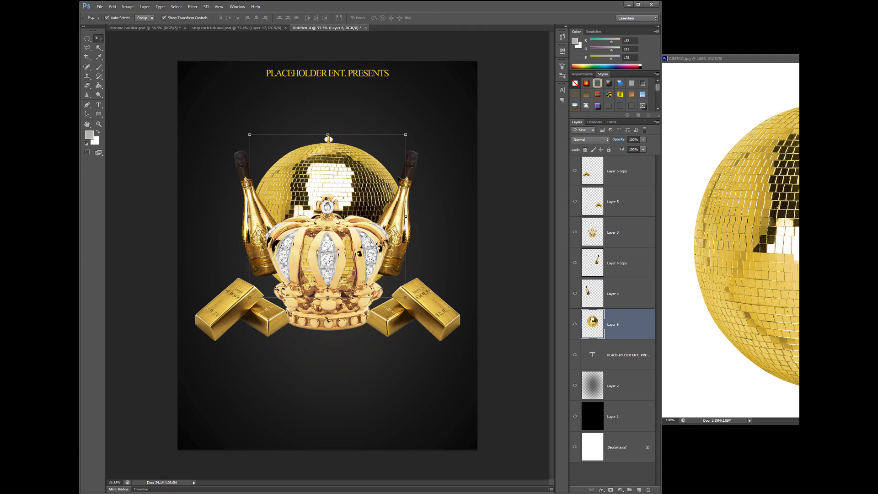
pyautogui.moveTo(367, 188); pyautogui.dragTo(365, 192)
pyautogui.moveTo(364, 187); pyautogui.dragTo(369, 189)
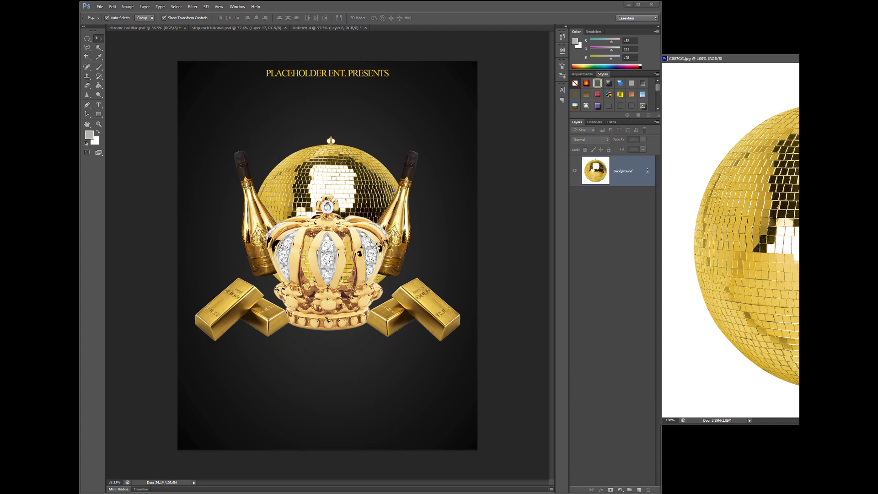
# - Close the disco ball source image and paste the cutout man in the dark hoodie, centered above and behind the crown
pyautogui.hotkey('ctrl', 'w')
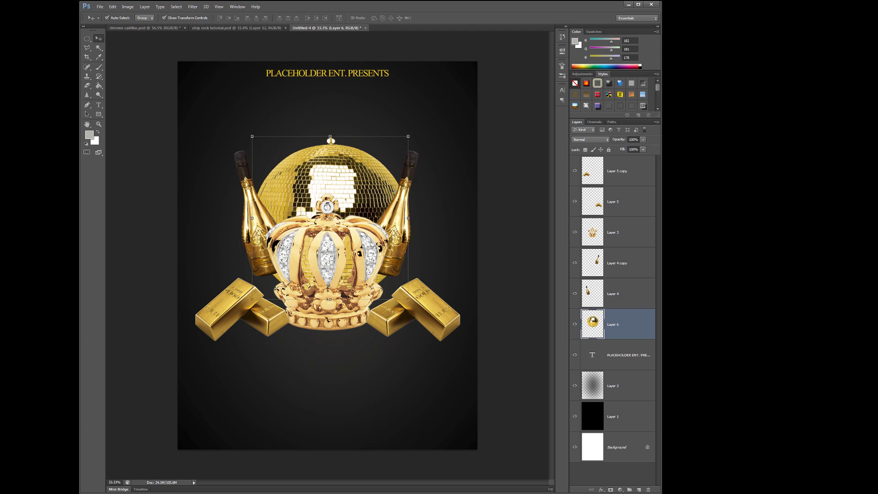
pyautogui.hotkey('ctrl', 'v')
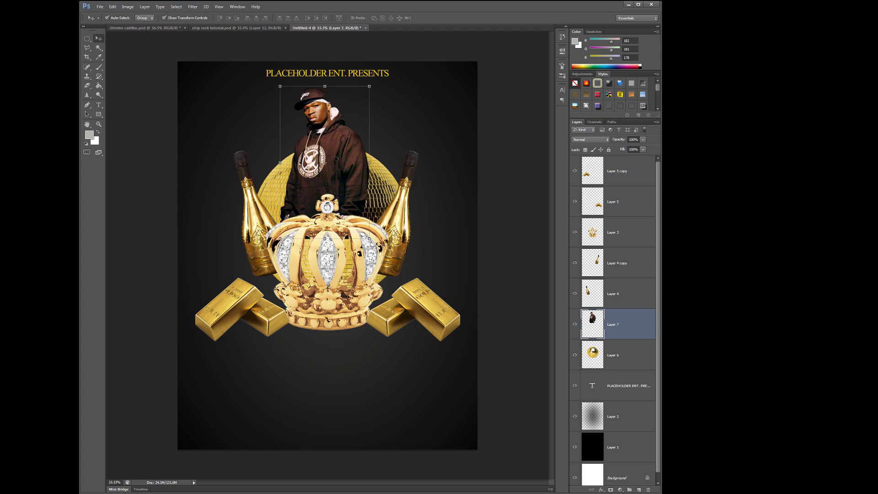
pyautogui.moveTo(351, 166)
pyautogui.mouseDown()
pyautogui.moveTo(358, 163)
pyautogui.moveTo(277, 163)
pyautogui.moveTo(352, 153)
pyautogui.moveTo(348, 171)
pyautogui.moveTo(350, 164)
pyautogui.mouseUp()
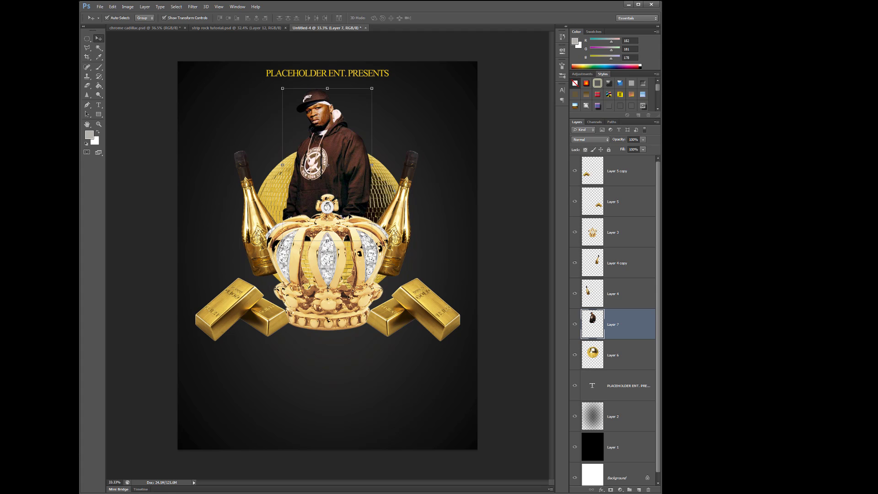
# - Add a new layer directly above the background glow layer and choose the 2500 px twin-spotlight brush for painting
pyautogui.click(633, 427)
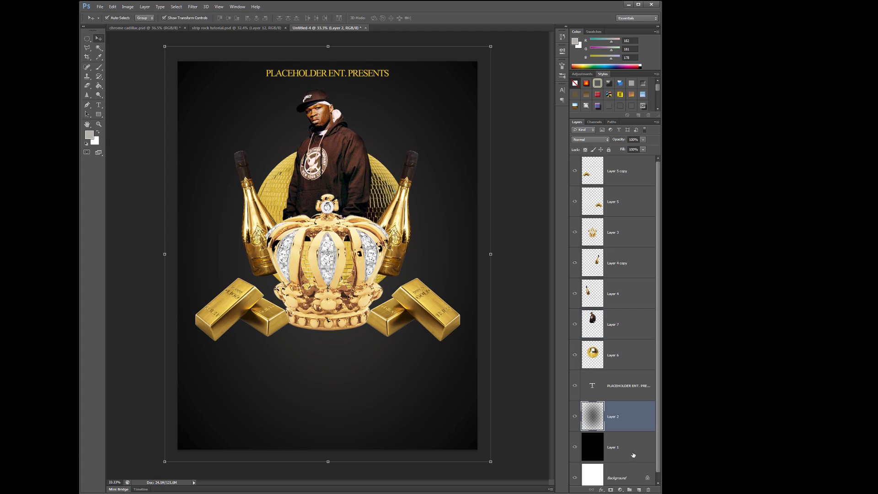
pyautogui.click(639, 489)
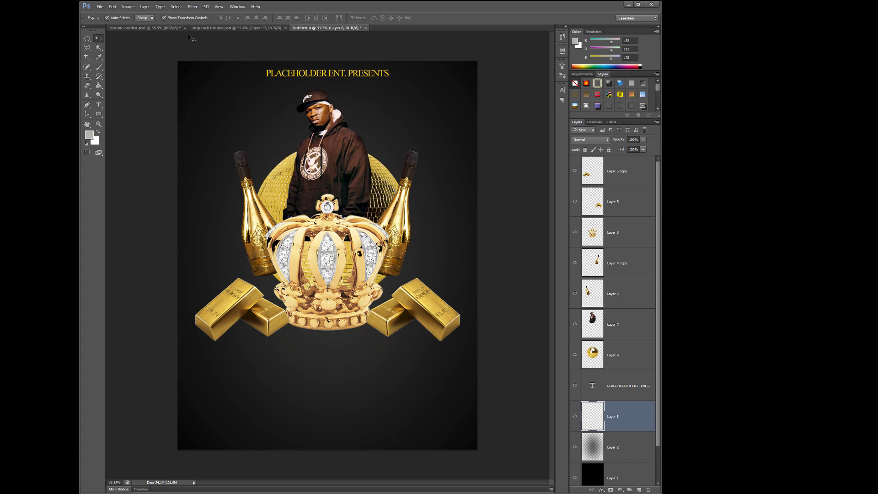
pyautogui.click(99, 67)
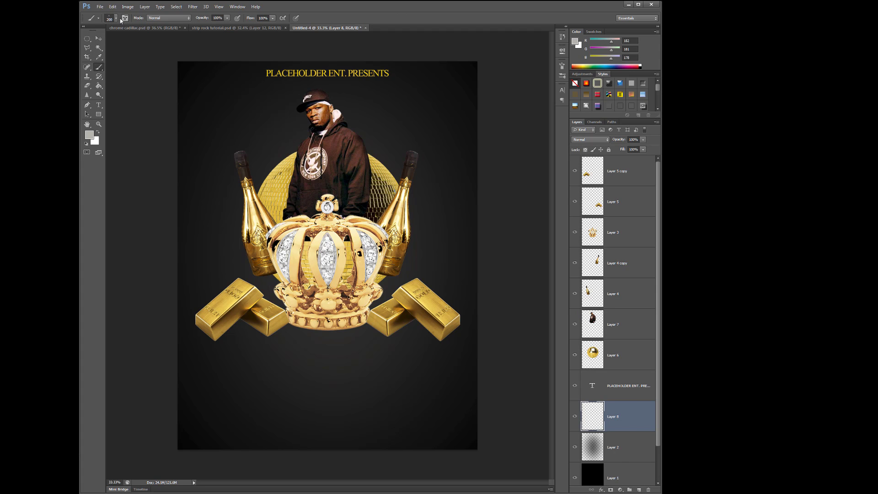
pyautogui.rightClick(325, 229)
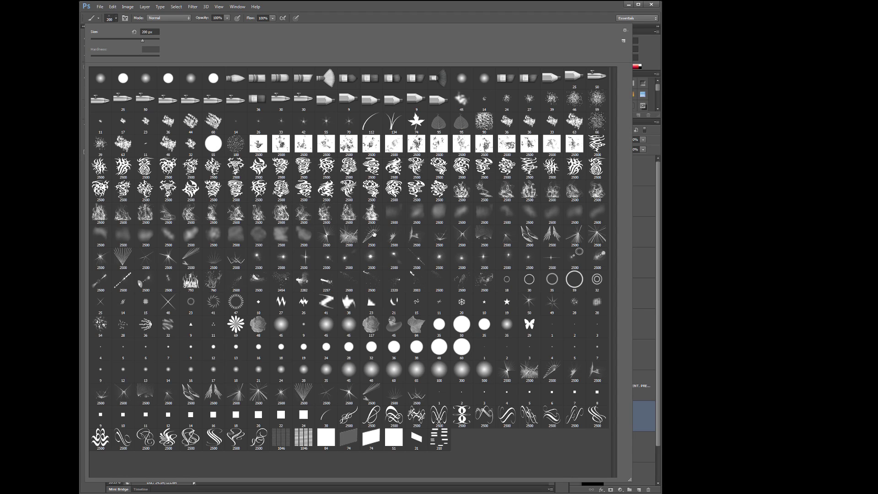
pyautogui.click(551, 236)
pyautogui.press('Return')
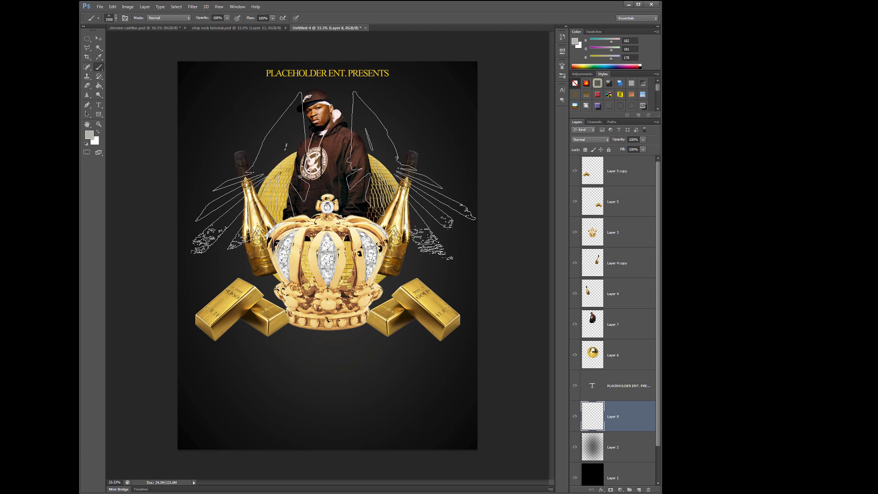
pyautogui.click(328, 181)
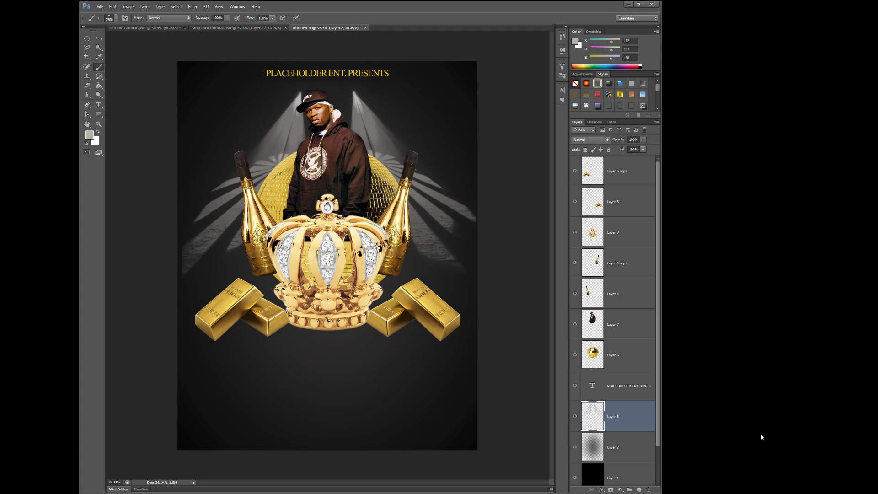
pyautogui.click(112, 6)
pyautogui.click(126, 28)
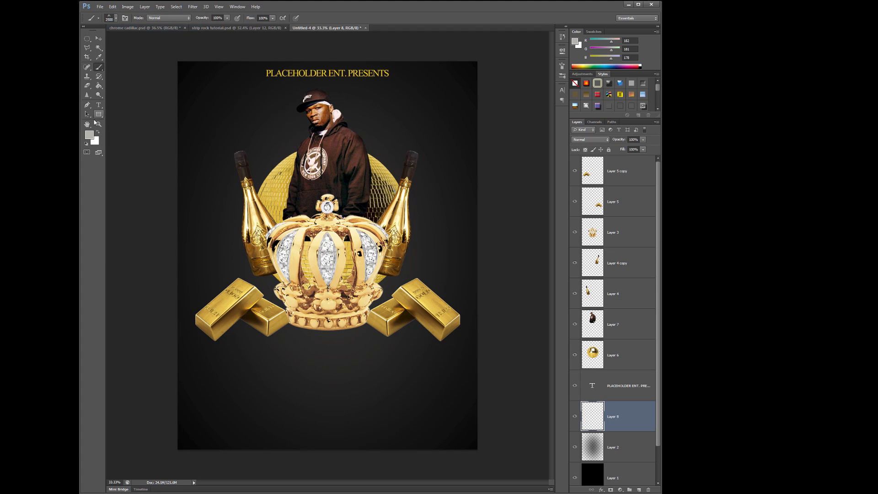
# - Set the foreground color to yellow #ffd904 and stamp the spotlight beams behind the man with the brush enlarged to 2800 px
pyautogui.click(91, 137)
pyautogui.moveTo(596, 268); pyautogui.dragTo(611, 258)
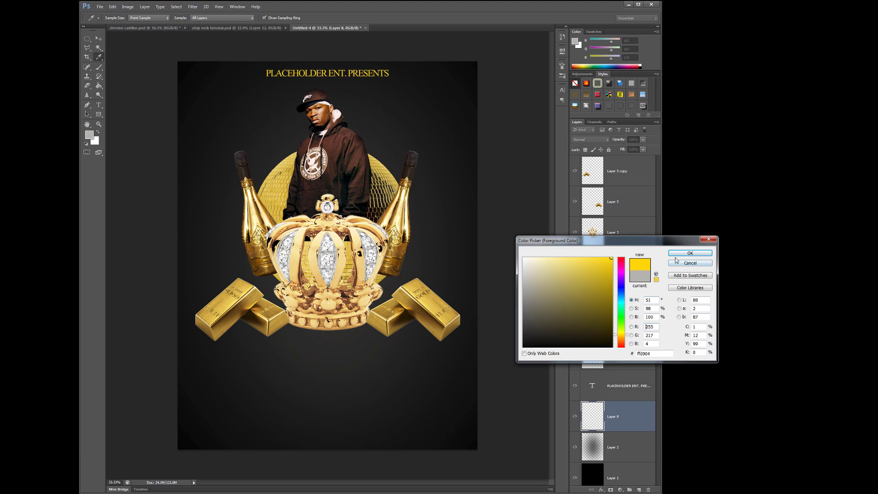
pyautogui.click(690, 253)
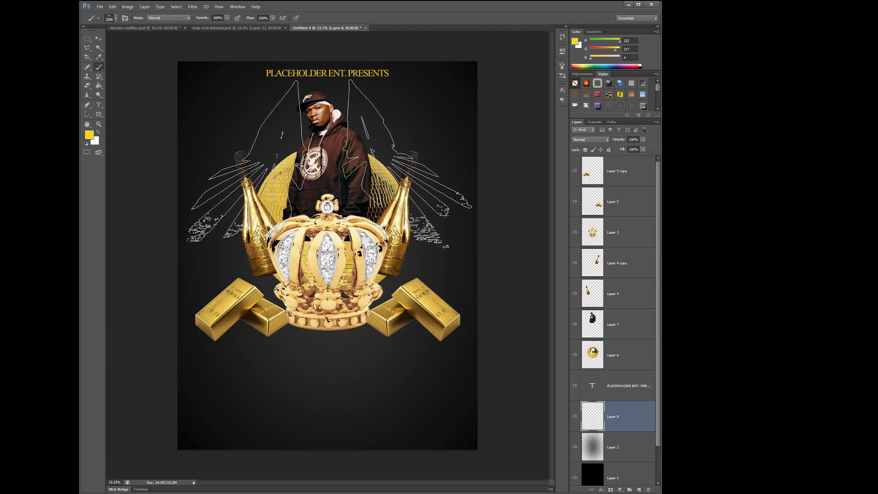
pyautogui.press(']')
pyautogui.press(']')
pyautogui.press(']')
pyautogui.click(327, 182)
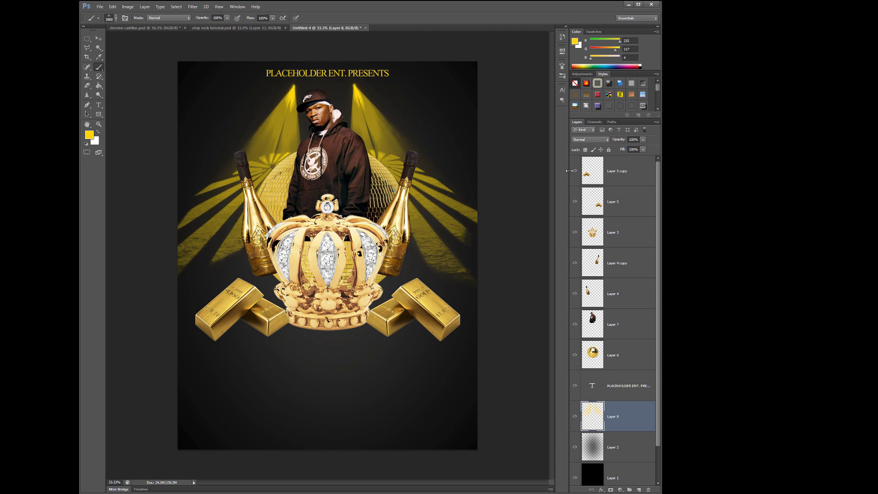
pyautogui.click(642, 140)
pyautogui.moveTo(633, 147); pyautogui.dragTo(626, 146)
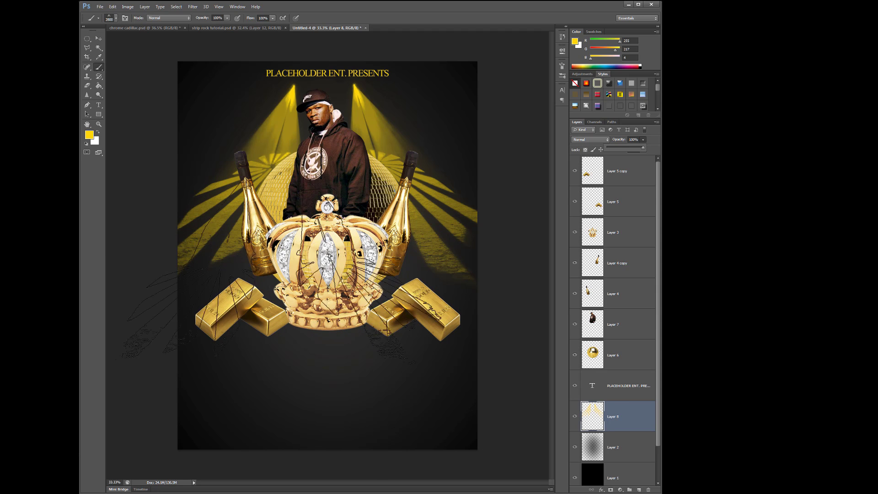
# - Stamp a yellow fan of light rays rising from the flyer's bottom edge with the 2500 px ray-burst brush
pyautogui.click(115, 18)
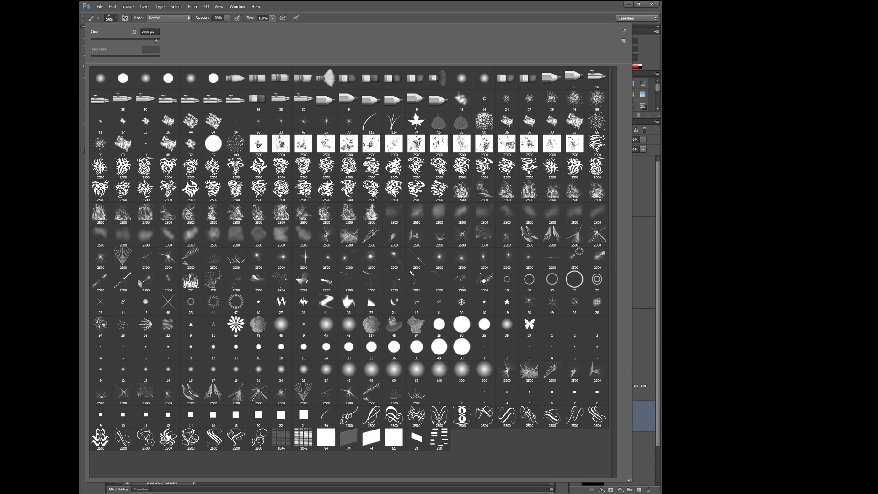
pyautogui.doubleClick(399, 393)
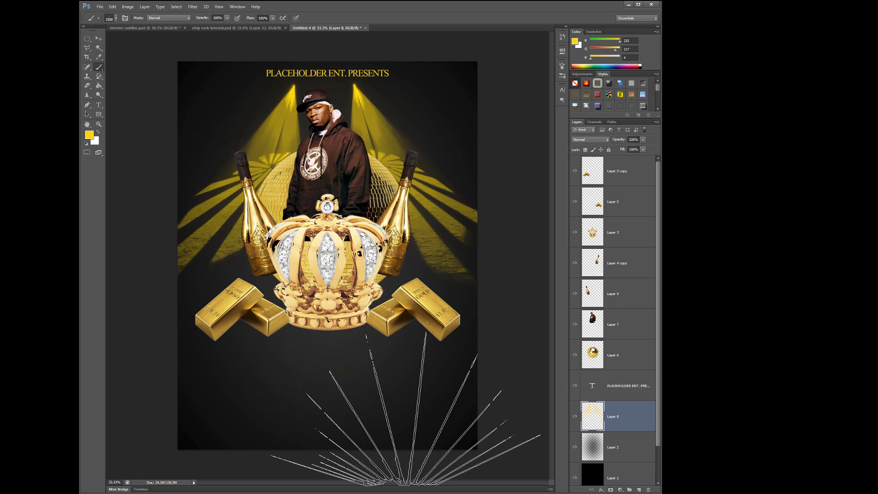
pyautogui.click(334, 393)
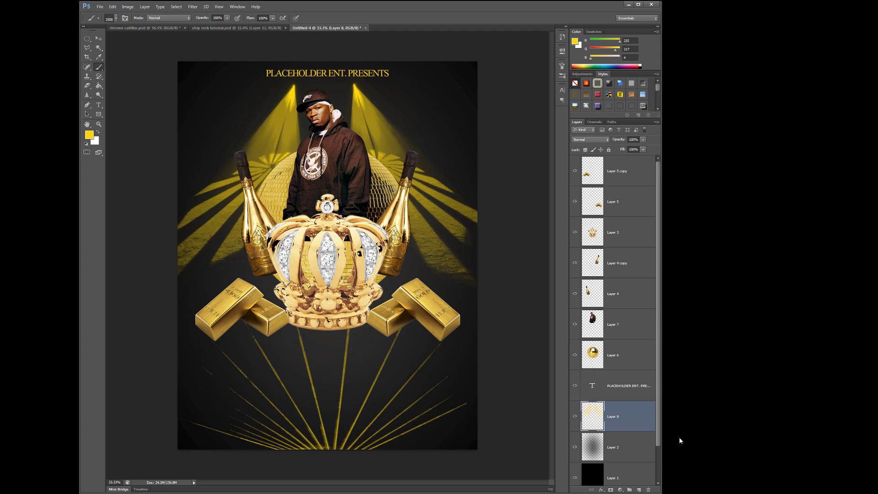
pyautogui.click(644, 149)
pyautogui.moveTo(629, 151); pyautogui.dragTo(652, 148)
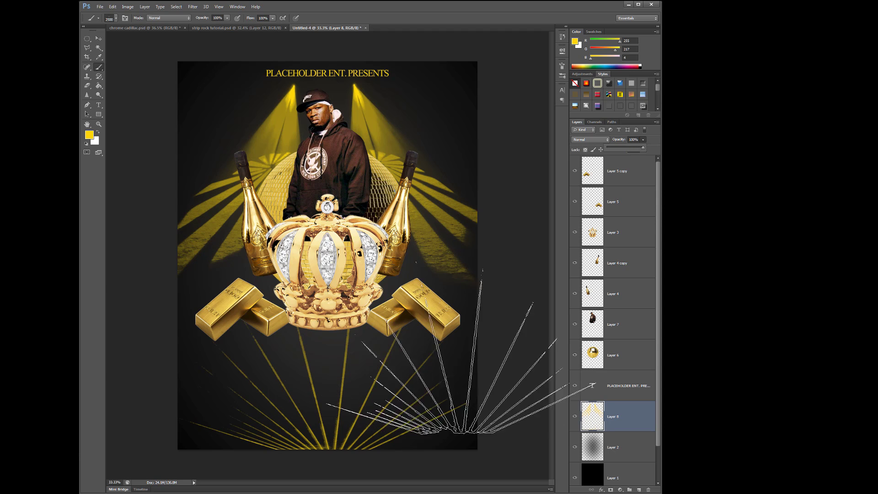
# - Erase the upper ends of the light rays beneath the crown and gold bars with a soft eraser at 1700 px
pyautogui.click(87, 86)
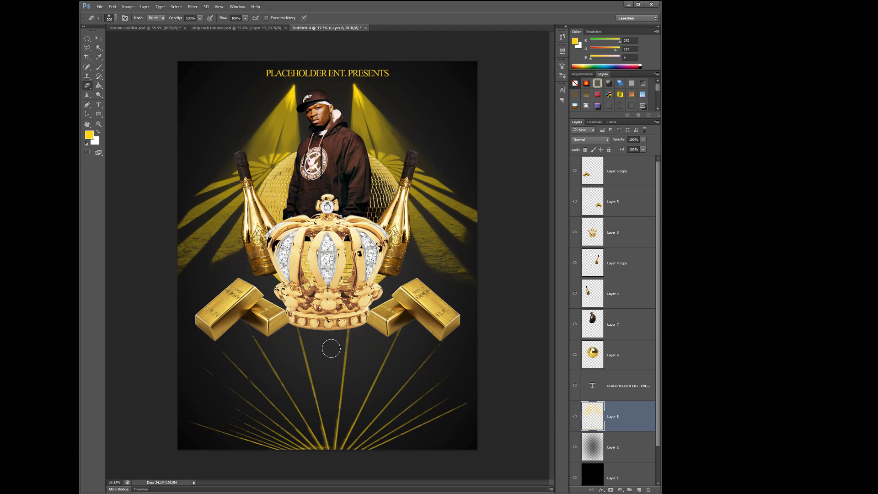
pyautogui.press(']')
pyautogui.press(']')
pyautogui.press(']')
pyautogui.press(']')
pyautogui.press(']')
pyautogui.press(']')
pyautogui.press(']')
pyautogui.press(']')
pyautogui.press(']')
pyautogui.press(']')
pyautogui.press(']')
pyautogui.press(']')
pyautogui.press(']')
pyautogui.press(']')
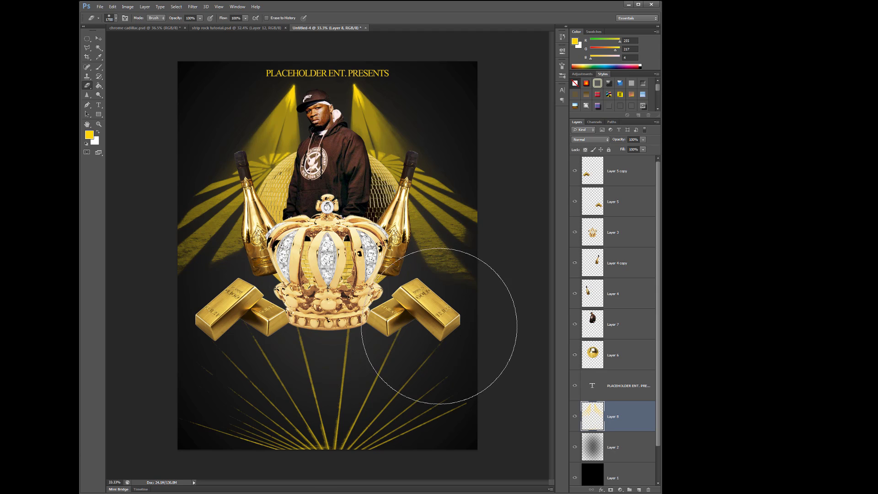
pyautogui.press(']')
pyautogui.press(']')
pyautogui.moveTo(238, 312); pyautogui.dragTo(407, 322)
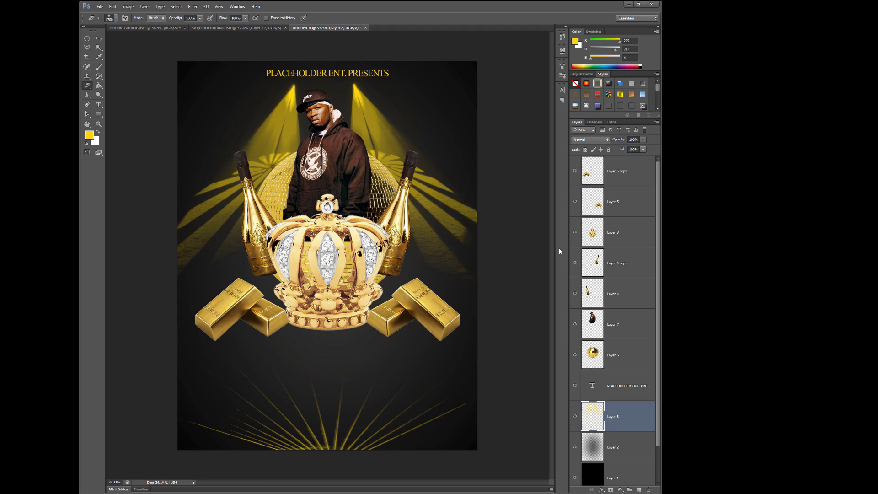
# - Shift the "PLACEHOLDER ENT. PRESENTS" heading slightly up and to the left
pyautogui.click(99, 39)
pyautogui.click(346, 68)
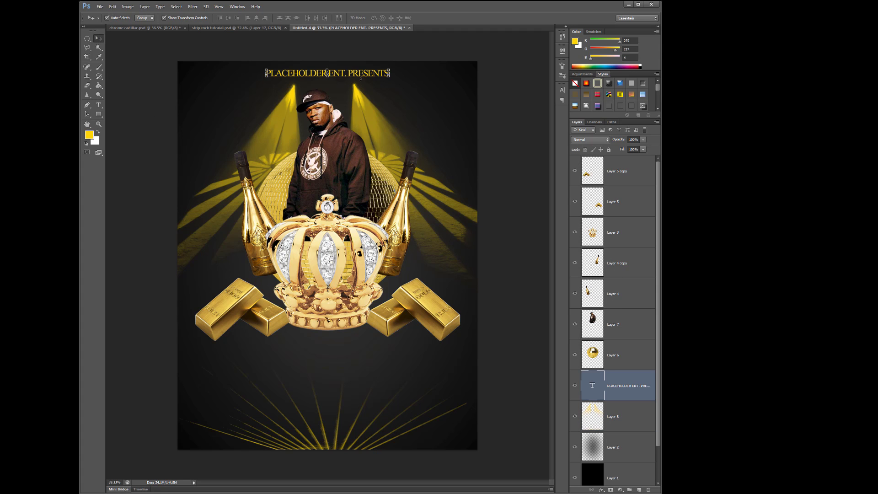
pyautogui.moveTo(360, 75); pyautogui.dragTo(356, 73)
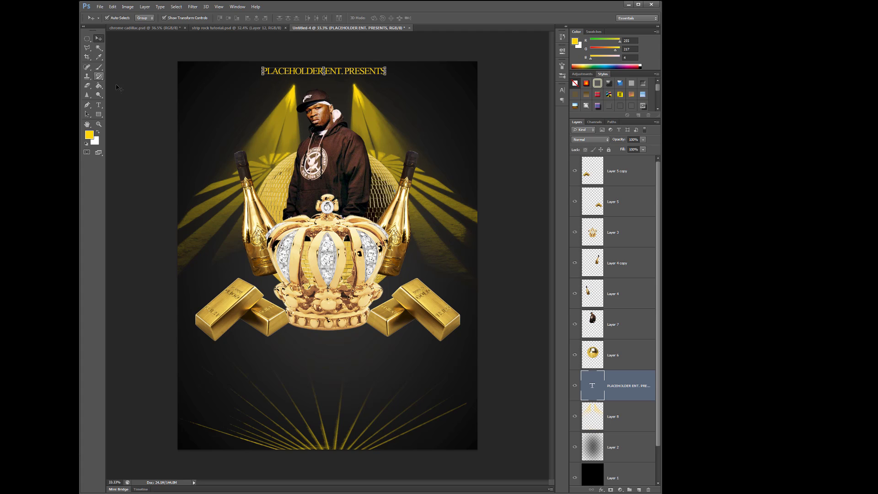
# - Recolor the whole "PLACEHOLDER ENT. PRESENTS" heading white and nudge it slightly down
pyautogui.click(99, 106)
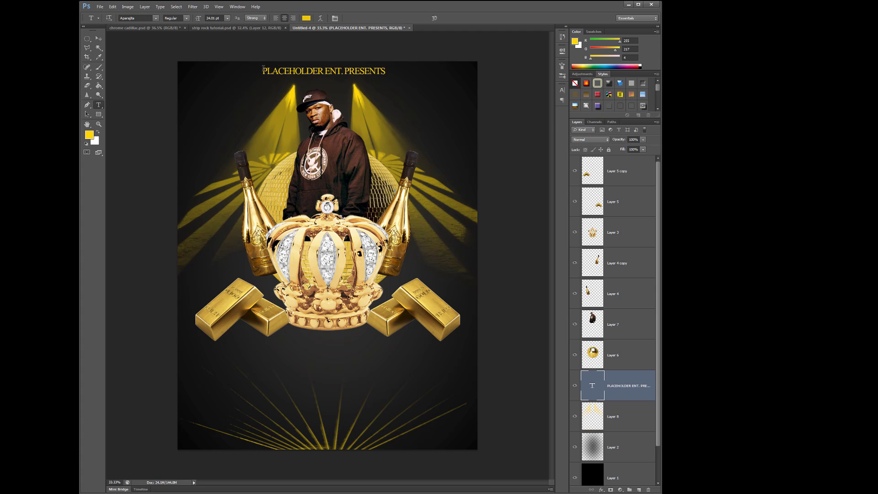
pyautogui.moveTo(263, 70); pyautogui.dragTo(385, 72)
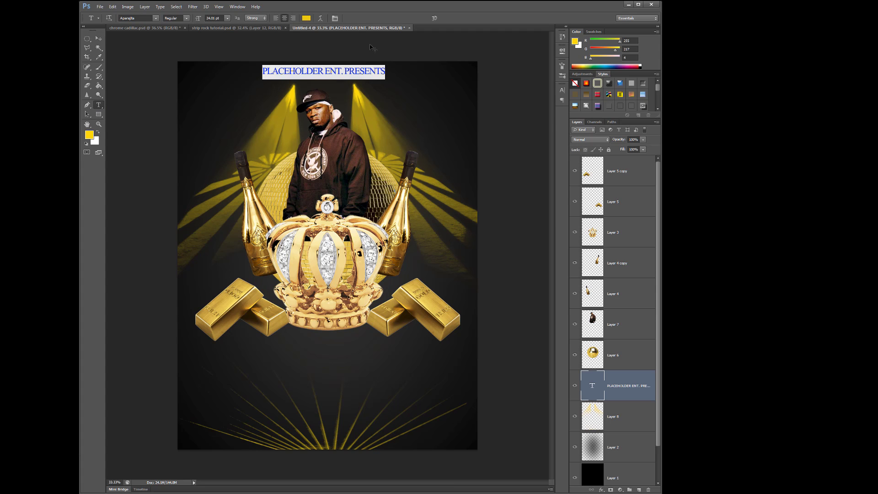
pyautogui.click(307, 18)
pyautogui.click(535, 269)
pyautogui.click(690, 253)
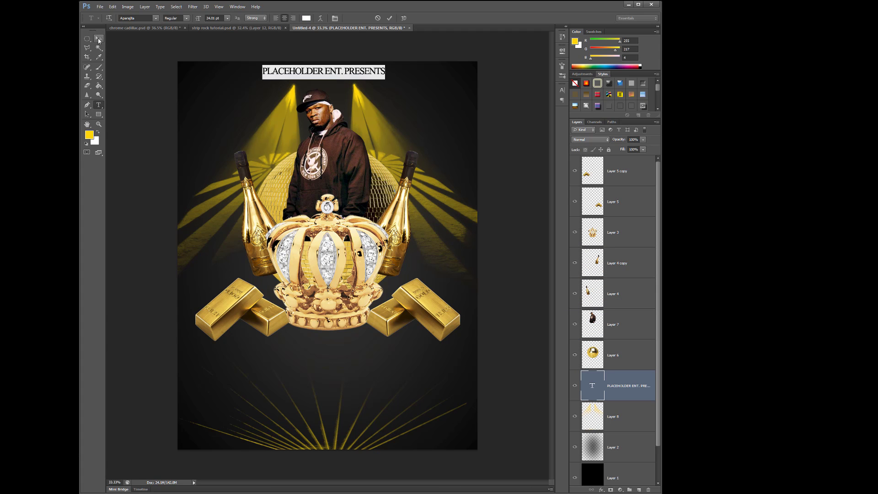
pyautogui.click(99, 39)
pyautogui.moveTo(353, 71); pyautogui.dragTo(353, 72)
# - Move both gold bar stacks inward and slightly upward so they overlap the crown's base symmetrically
pyautogui.click(386, 258)
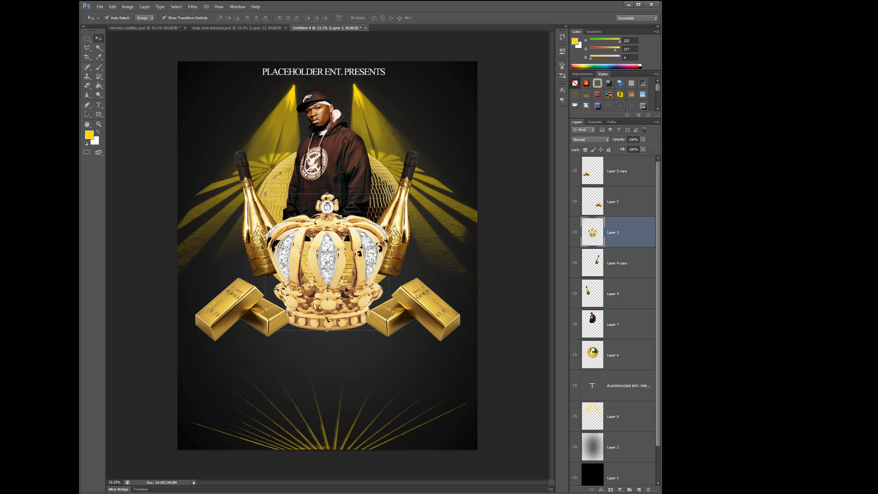
pyautogui.moveTo(225, 316); pyautogui.dragTo(233, 302)
pyautogui.moveTo(446, 316); pyautogui.dragTo(431, 298)
pyautogui.click(87, 38)
pyautogui.rightClick(86, 39)
pyautogui.click(120, 39)
pyautogui.moveTo(228, 293); pyautogui.dragTo(432, 352)
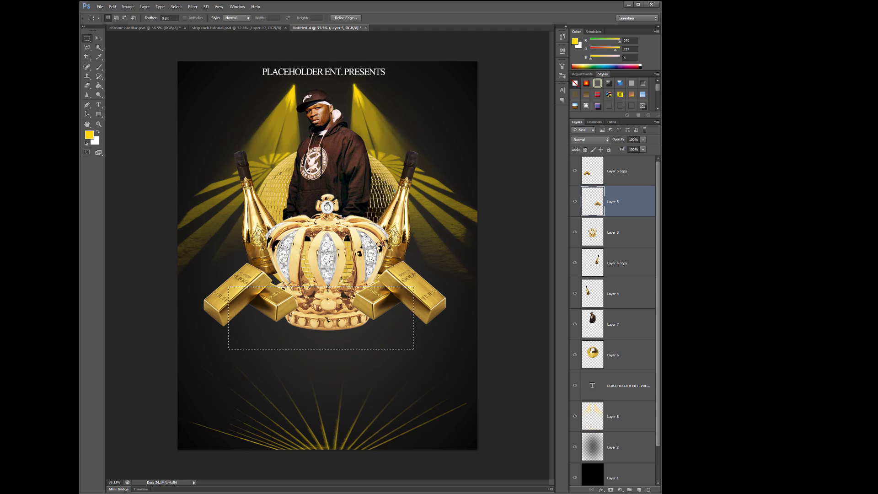
pyautogui.hotkey('ctrl', 'd')
# - Switch to the browser, find the curved gold ribbon banner from theveliger.org in the image results, and copy its image
pyautogui.hotkey('alt', 'Tab')
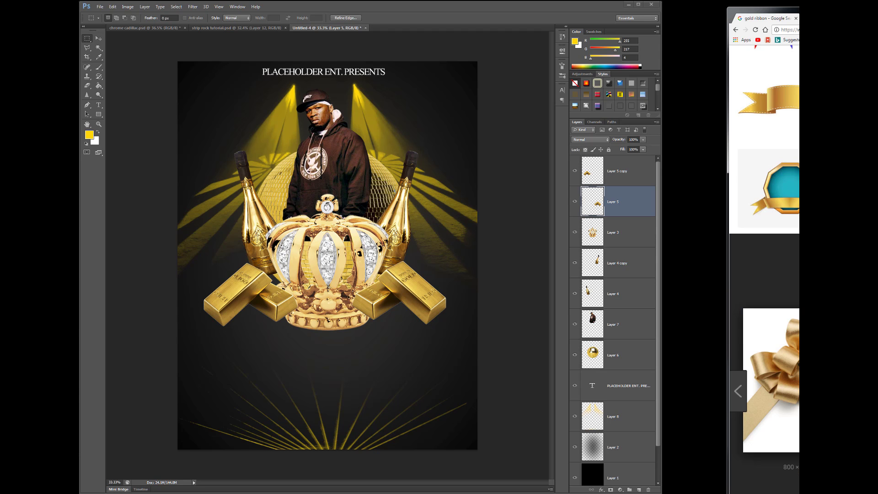
pyautogui.moveTo(877, 19); pyautogui.dragTo(467, 54)
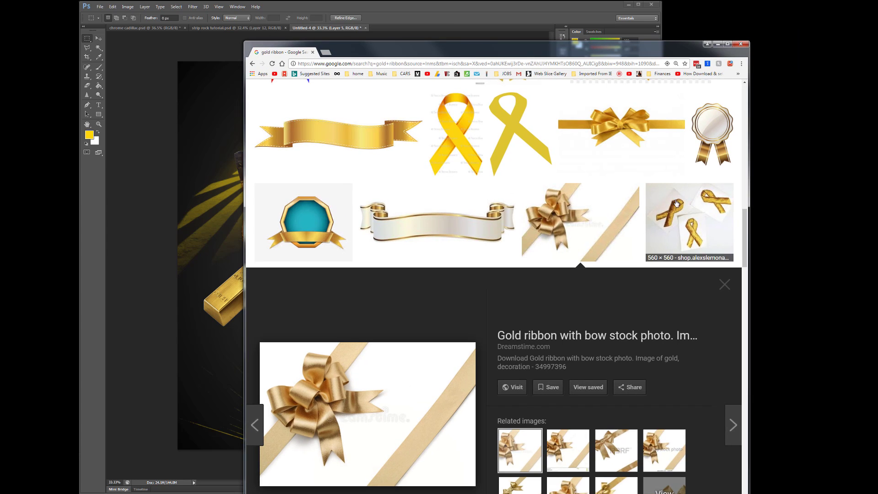
pyautogui.moveTo(744, 231); pyautogui.dragTo(749, 178)
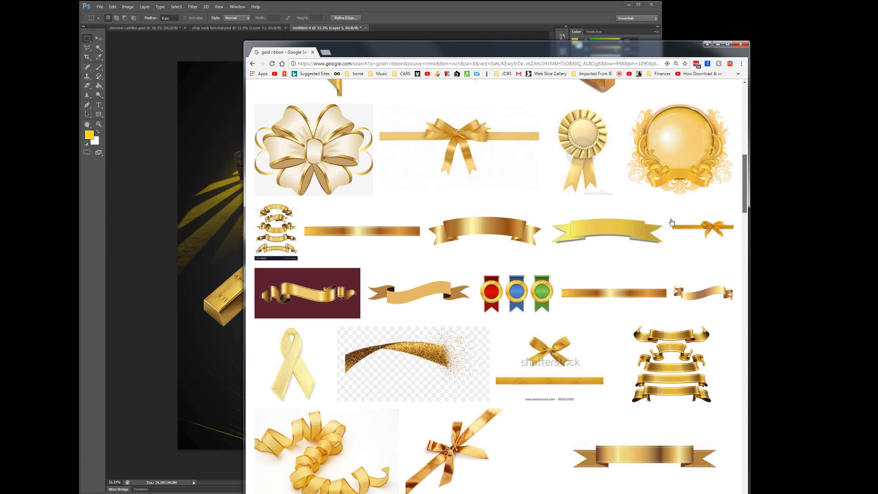
pyautogui.click(482, 226)
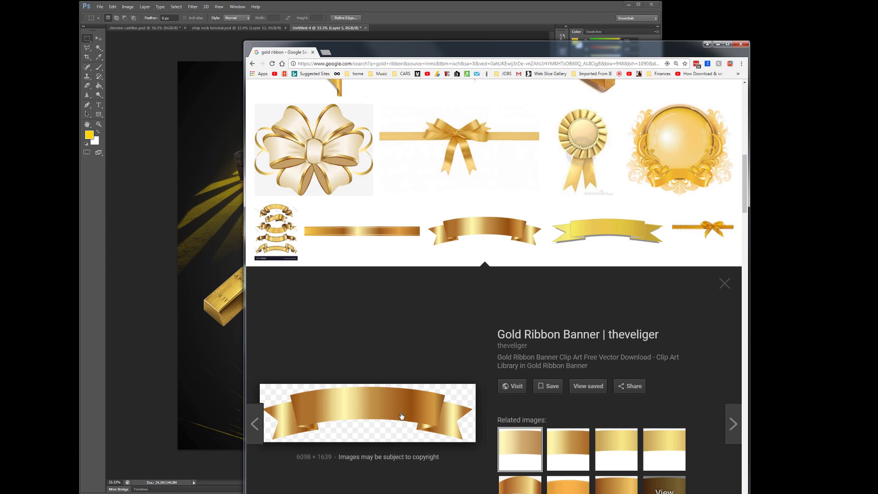
pyautogui.rightClick(402, 415)
pyautogui.click(429, 478)
# - Paste the copied ribbon banner into the Photoshop flyer and scale it down proportionally to about 34%
pyautogui.click(170, 111)
pyautogui.click(113, 6)
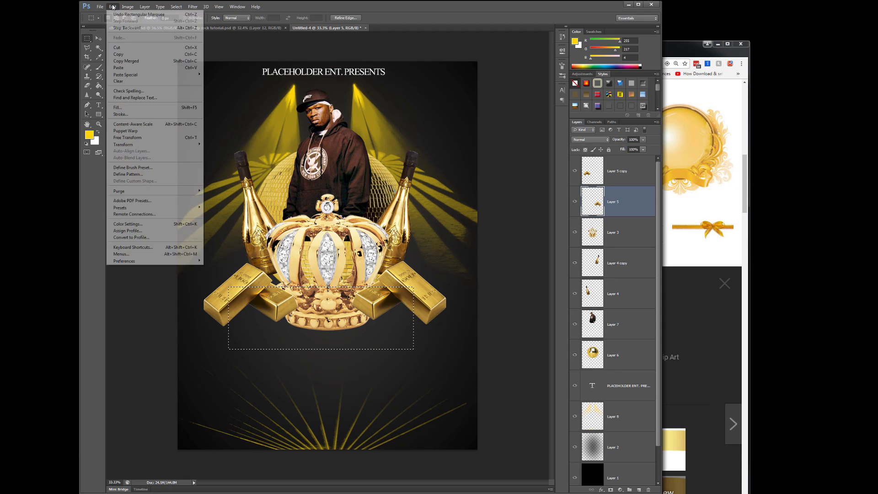
pyautogui.click(124, 69)
pyautogui.scroll(-5, 436, 196)
pyautogui.press('v')
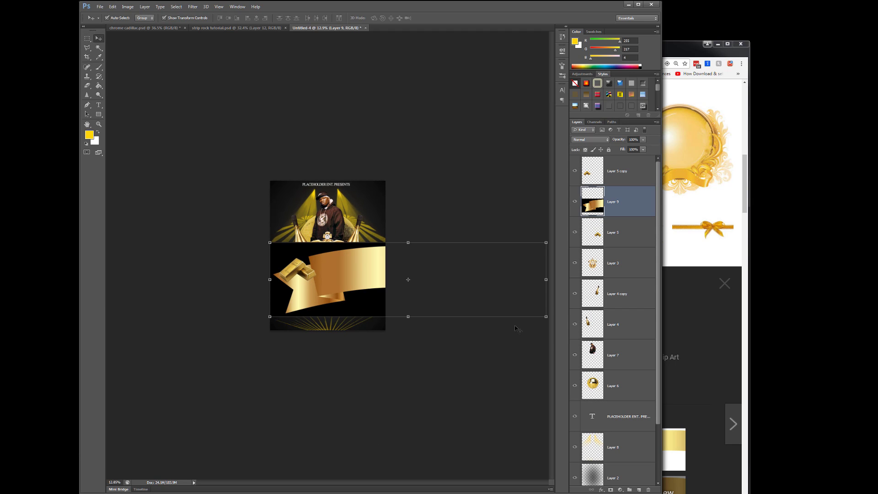
pyautogui.click(546, 316)
pyautogui.moveTo(546, 317); pyautogui.dragTo(356, 298)
pyautogui.press('Return')
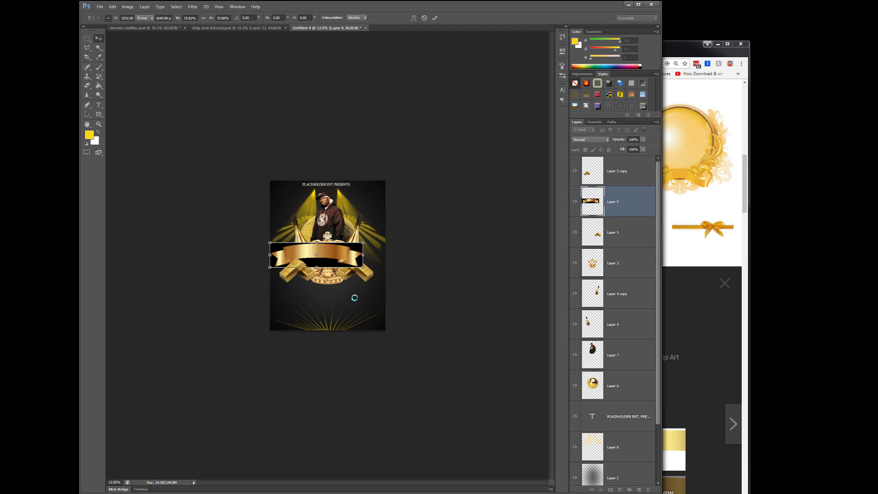
# - Center the ribbon over the crown's base and bring its layer to the top of the layer stack
pyautogui.scroll(5, 345, 237)
pyautogui.moveTo(348, 230); pyautogui.dragTo(377, 301)
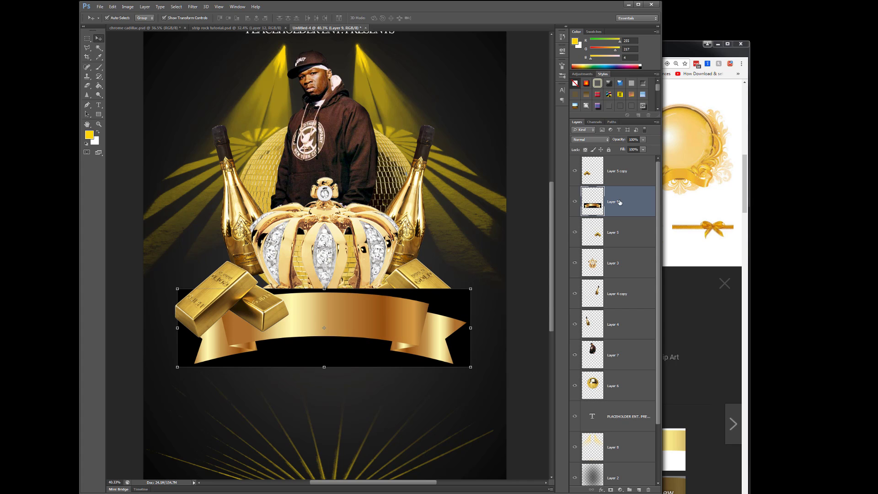
pyautogui.moveTo(620, 202); pyautogui.dragTo(625, 169)
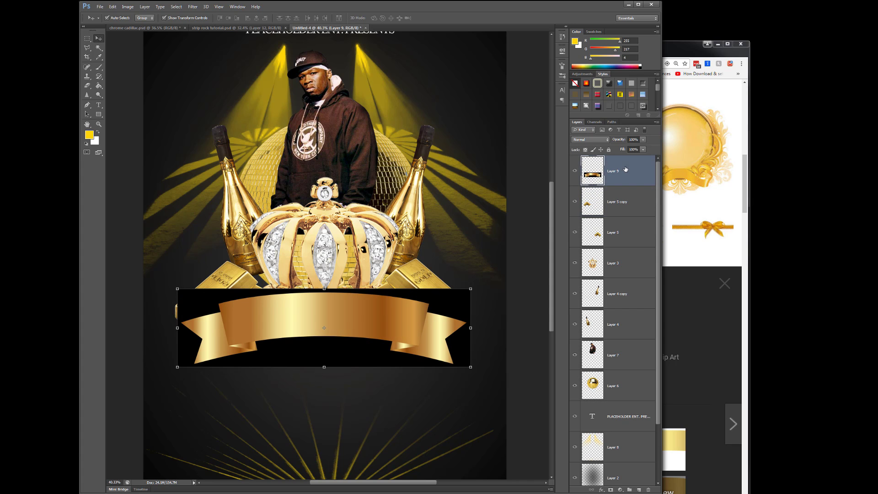
# - Remove the black background around the ribbon using a Magic Wand selection, and clear the selection
pyautogui.click(98, 47)
pyautogui.click(197, 298)
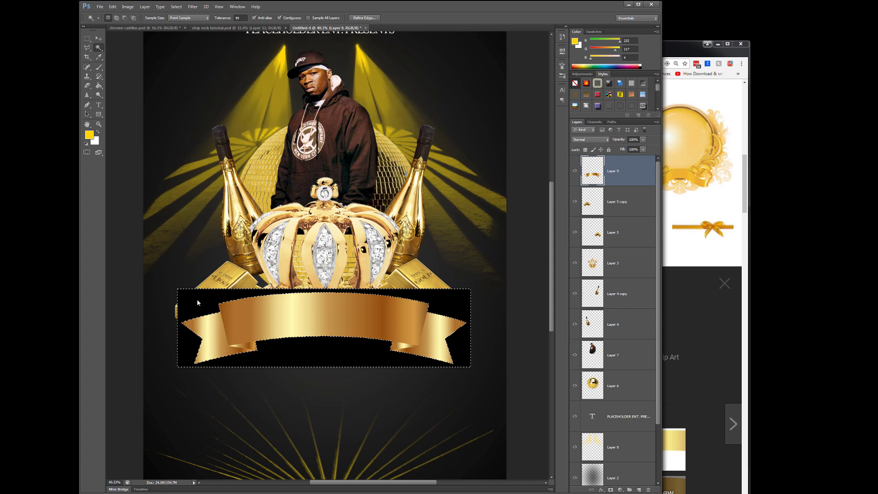
pyautogui.press('Delete')
pyautogui.click(176, 6)
pyautogui.click(181, 21)
pyautogui.click(98, 38)
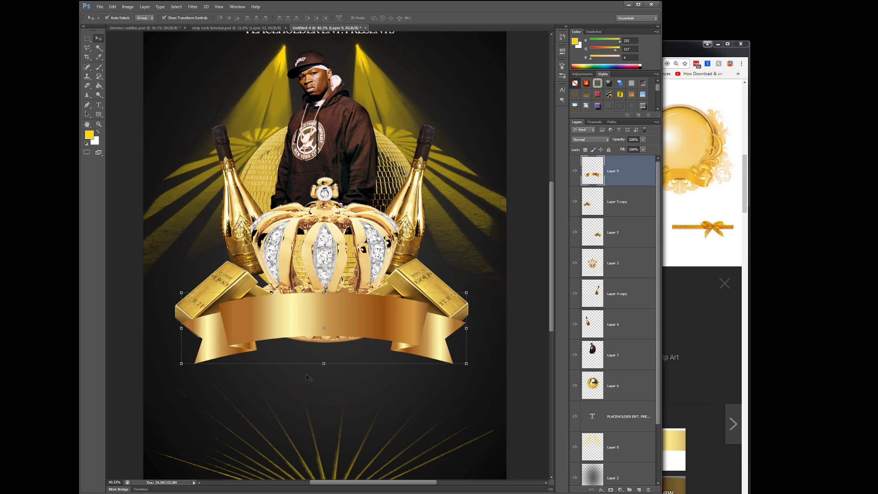
# - Nudge the gold ribbon slightly down along the crown's base
pyautogui.moveTo(344, 312)
pyautogui.mouseDown()
pyautogui.moveTo(338, 342)
pyautogui.moveTo(343, 328)
pyautogui.mouseUp()
pyautogui.scroll(-1, 399, 322)
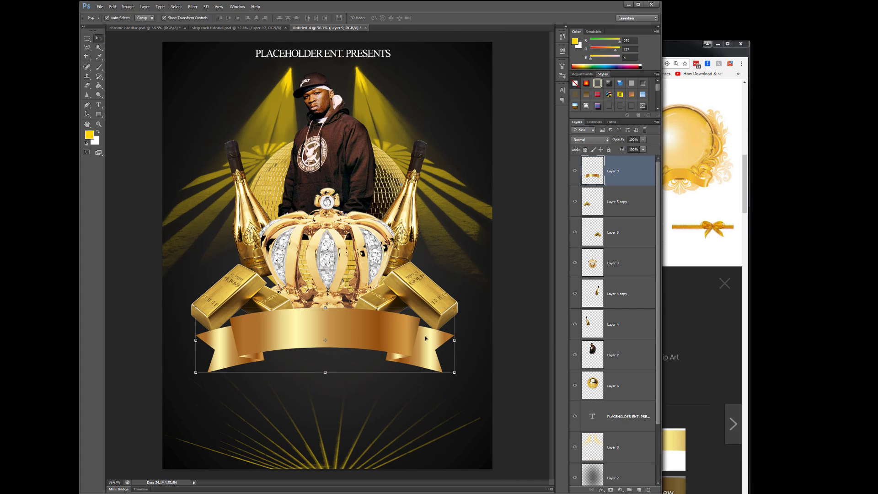
pyautogui.scroll(-1, 405, 378)
# - Raise the man, the crown and both gold bar stacks slightly above the ribbon
pyautogui.moveTo(342, 159); pyautogui.dragTo(342, 144)
pyautogui.moveTo(352, 278); pyautogui.dragTo(353, 265)
pyautogui.moveTo(416, 297); pyautogui.dragTo(424, 287)
pyautogui.moveTo(248, 292); pyautogui.dragTo(244, 277)
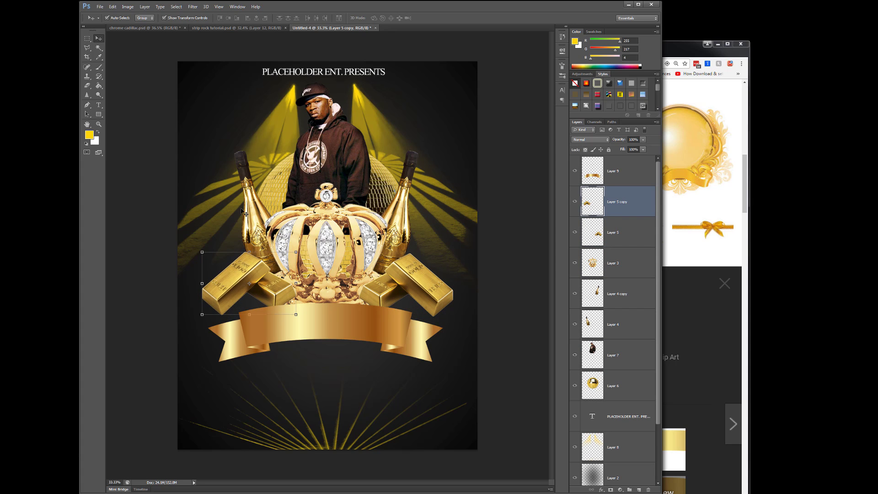
# - Scale both champagne bottles down together so they sit closer in behind the crown
pyautogui.click(246, 211)
pyautogui.keyDown('shift'); pyautogui.click(403, 216); pyautogui.keyUp('shift')
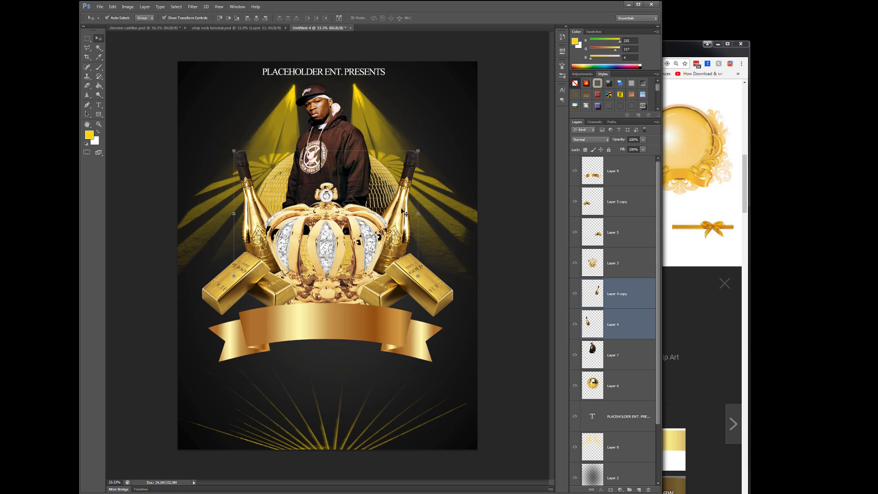
pyautogui.moveTo(418, 152); pyautogui.dragTo(394, 177)
pyautogui.press('Return')
# - Move both gold bar stacks and the ribbon slightly up to tighten the composition around the crown
pyautogui.moveTo(429, 278); pyautogui.dragTo(423, 261)
pyautogui.click(243, 283)
pyautogui.moveTo(243, 284); pyautogui.dragTo(242, 270)
pyautogui.click(386, 339)
pyautogui.moveTo(386, 339)
pyautogui.mouseDown()
pyautogui.moveTo(388, 312)
pyautogui.moveTo(388, 322)
pyautogui.mouseUp()
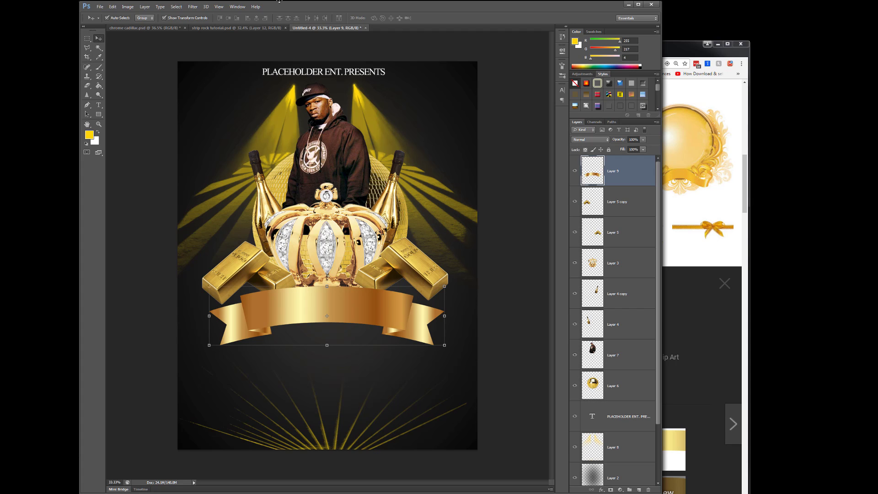
# - Add a horizontal guide and place it across the man's cap below the presents heading
pyautogui.click(219, 6)
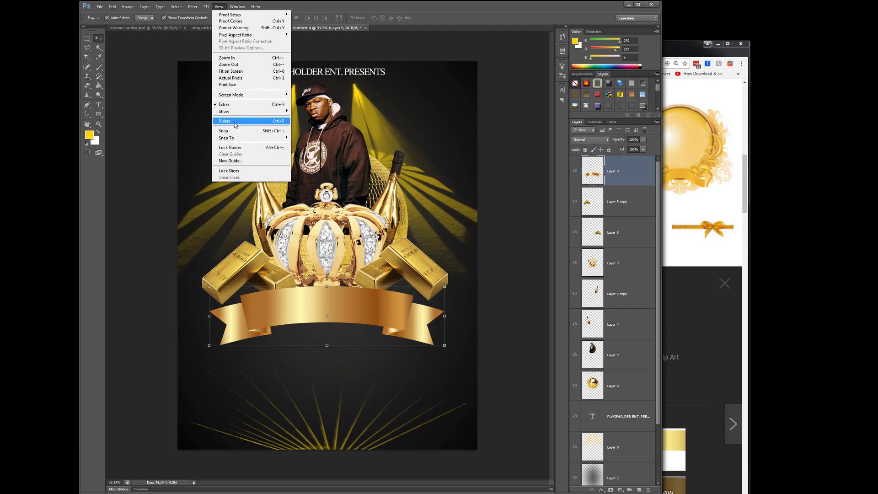
pyautogui.click(230, 161)
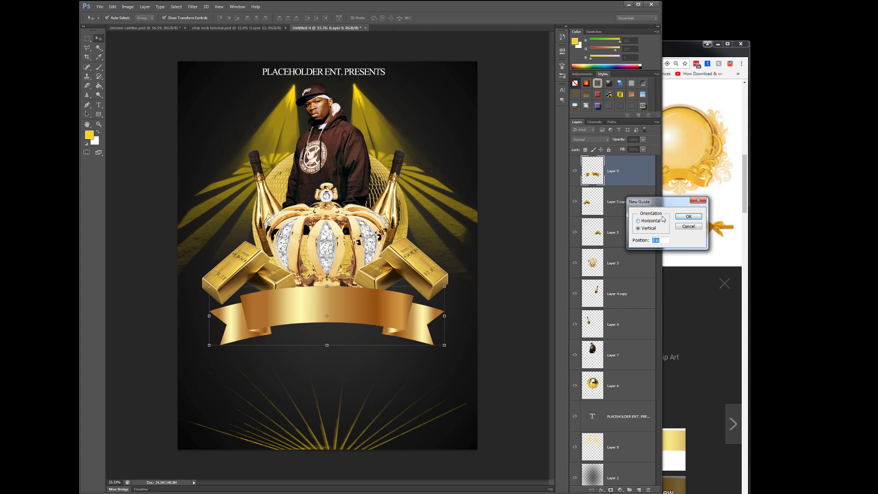
pyautogui.click(655, 222)
pyautogui.click(684, 217)
pyautogui.moveTo(427, 61); pyautogui.dragTo(425, 97)
# - Add a second horizontal guide across the middle of the ribbon and raise the cap guide slightly
pyautogui.click(237, 7)
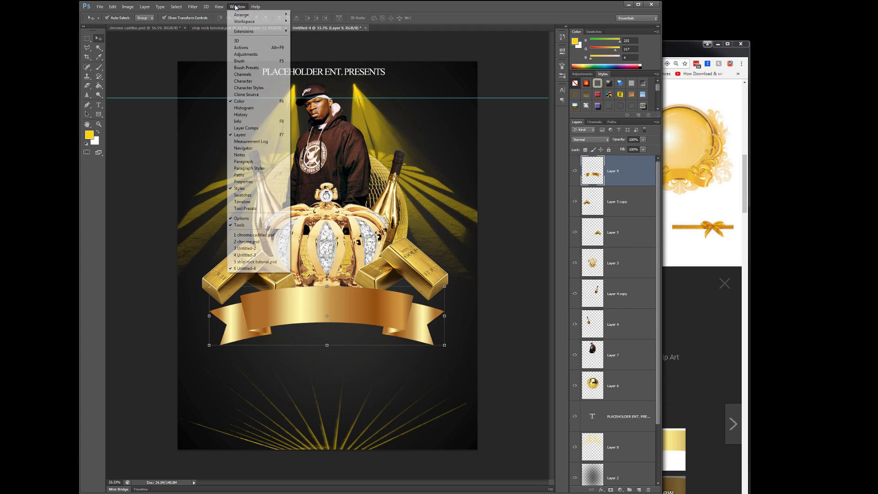
pyautogui.click(220, 6)
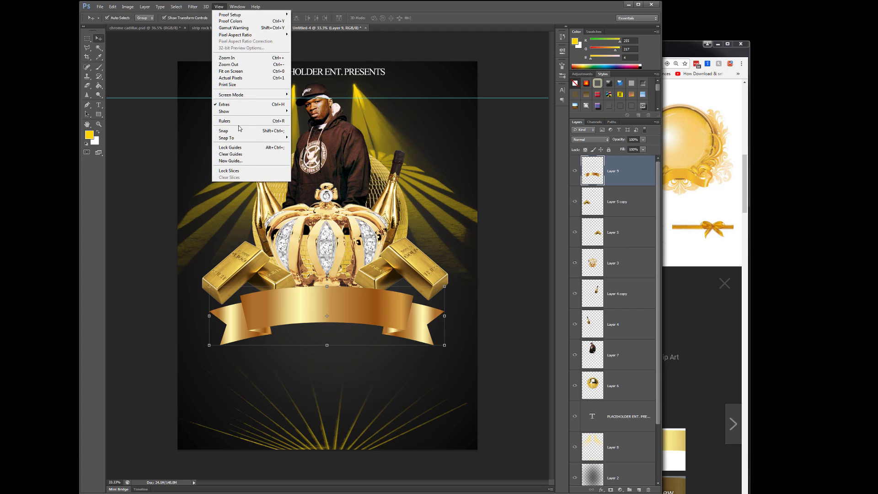
pyautogui.click(230, 161)
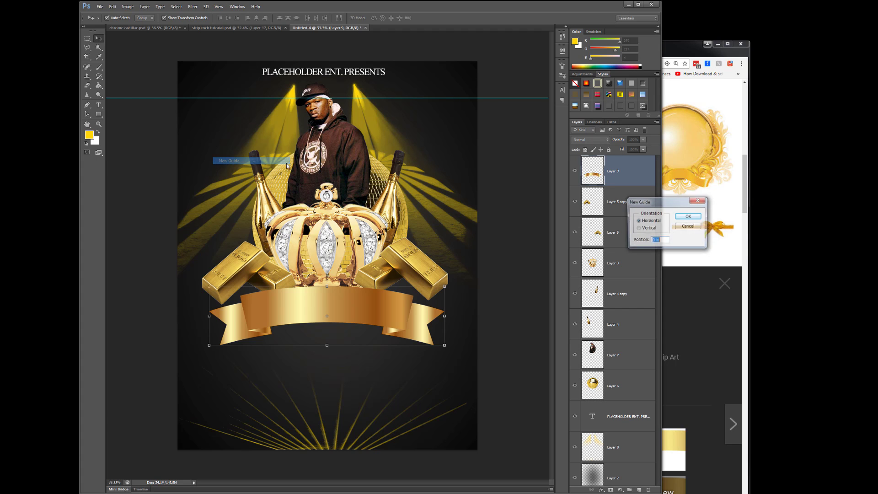
pyautogui.click(682, 218)
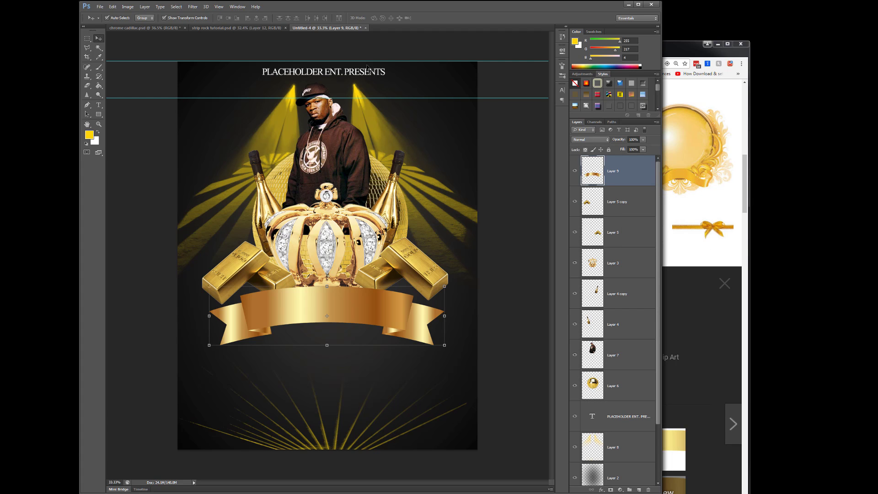
pyautogui.moveTo(369, 61); pyautogui.dragTo(369, 312)
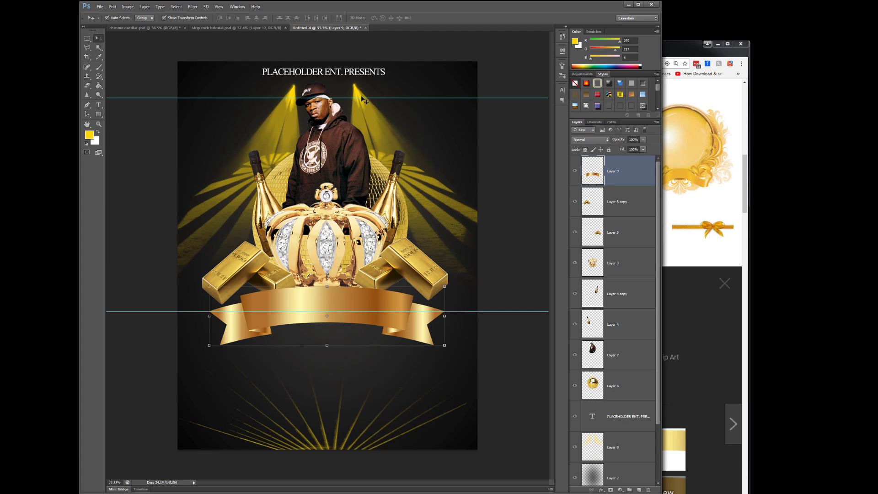
pyautogui.moveTo(360, 98); pyautogui.dragTo(360, 96)
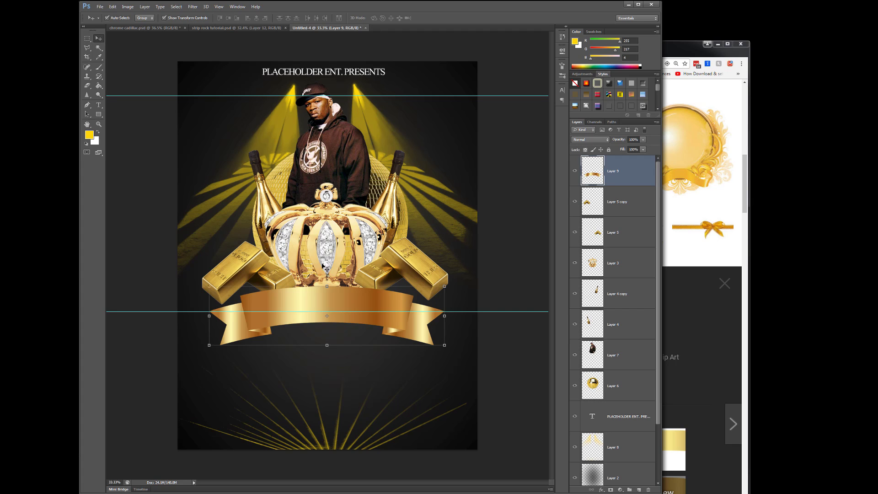
# - Add a vertical guide and place it near the left tip of the ribbon
pyautogui.click(219, 7)
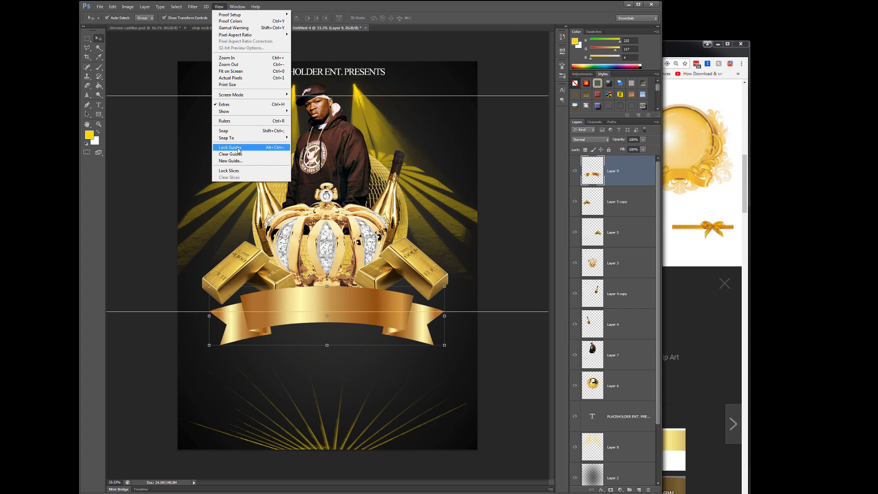
pyautogui.click(236, 161)
pyautogui.click(655, 227)
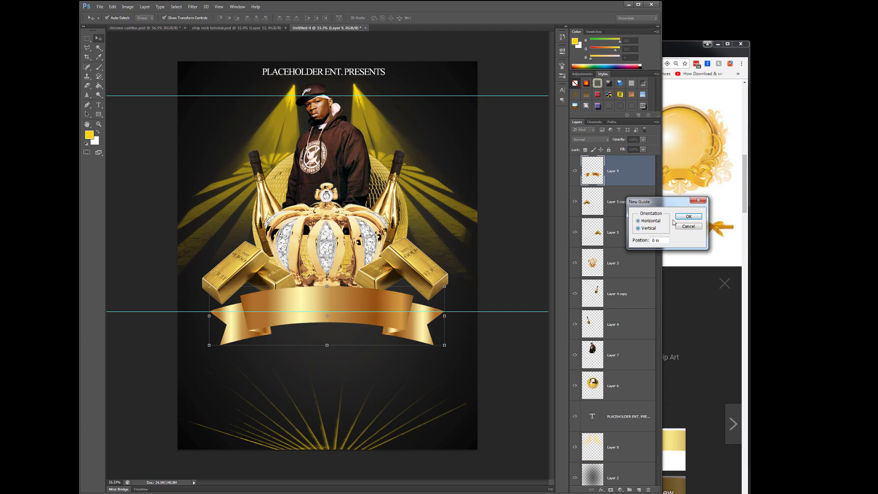
pyautogui.click(683, 216)
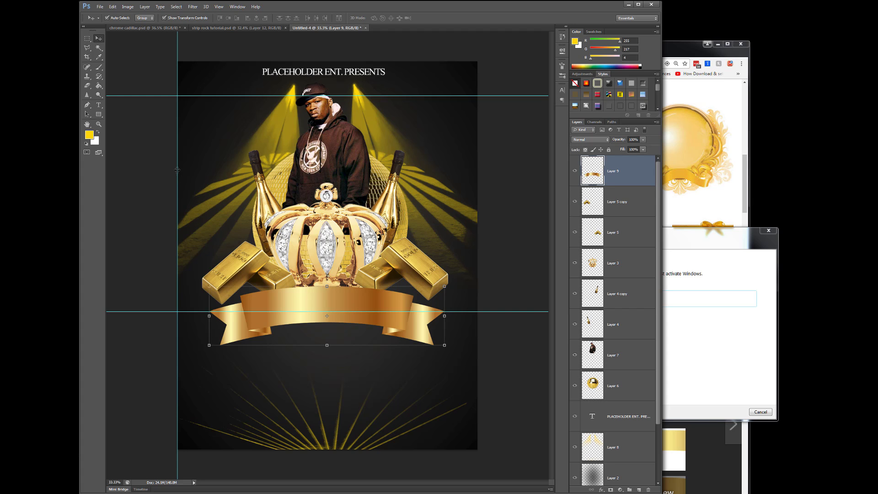
pyautogui.moveTo(188, 168); pyautogui.dragTo(213, 168)
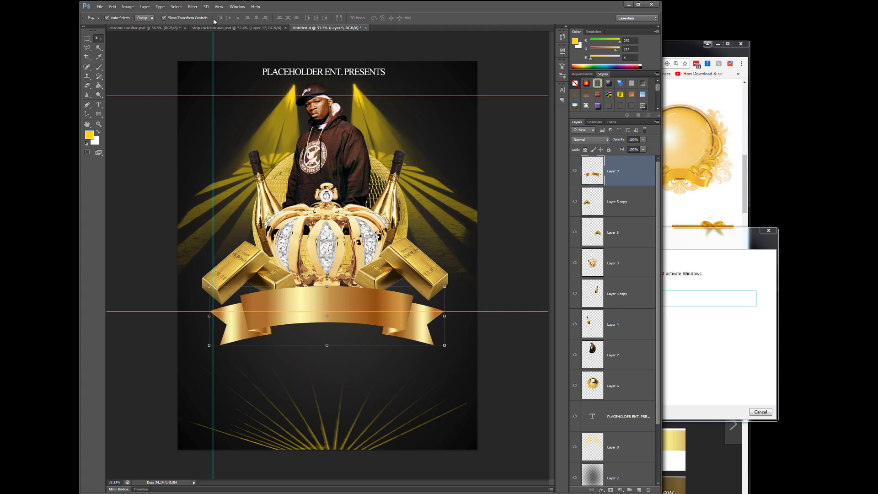
# - Add a vertical guide at the right tip of the ribbon and lower the horizontal ribbon guide slightly
pyautogui.click(218, 7)
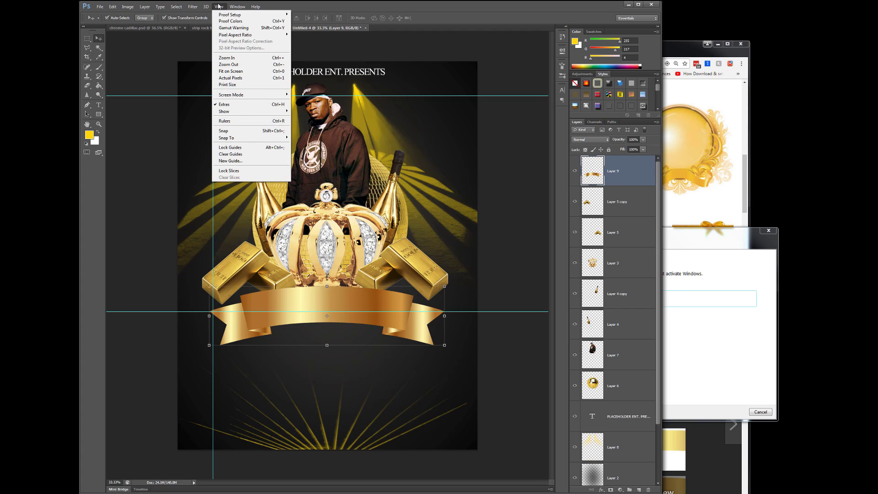
pyautogui.click(231, 161)
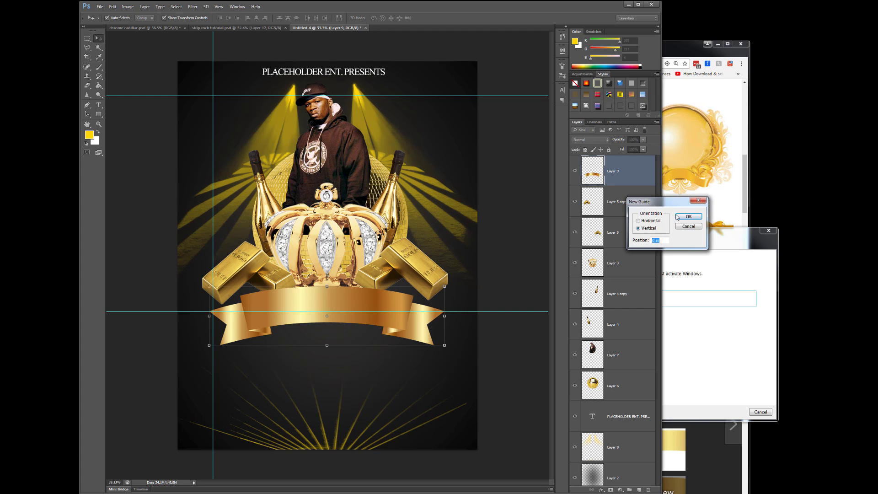
pyautogui.click(677, 215)
pyautogui.moveTo(177, 158); pyautogui.dragTo(445, 201)
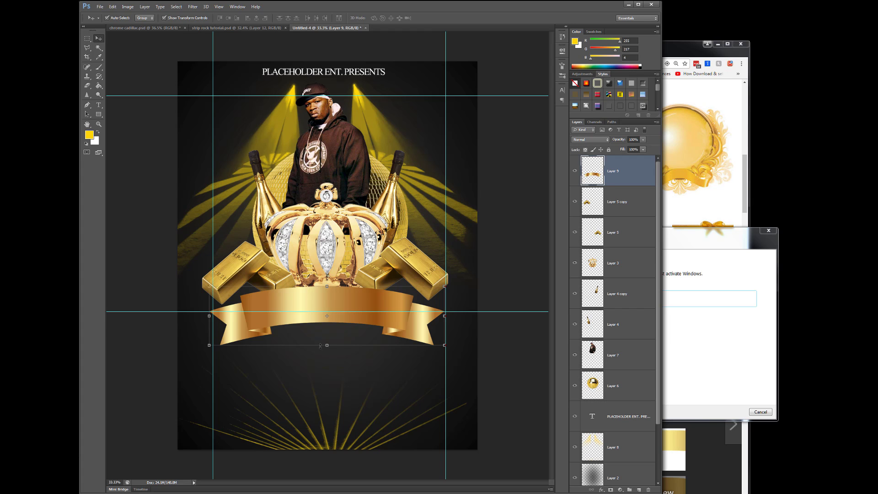
pyautogui.moveTo(322, 313); pyautogui.dragTo(338, 318)
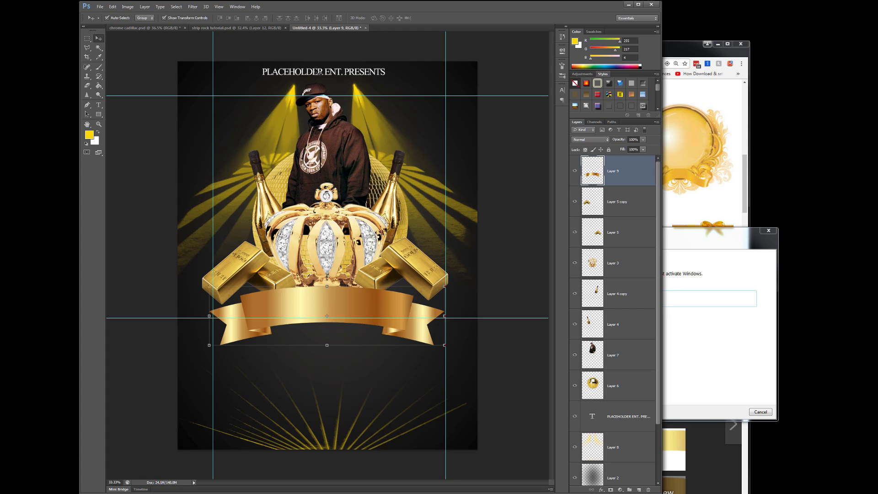
pyautogui.click(221, 6)
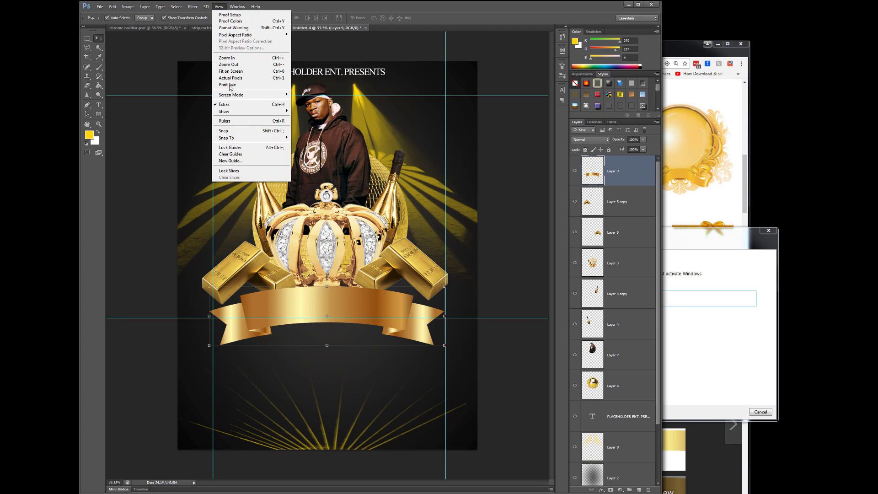
pyautogui.click(231, 161)
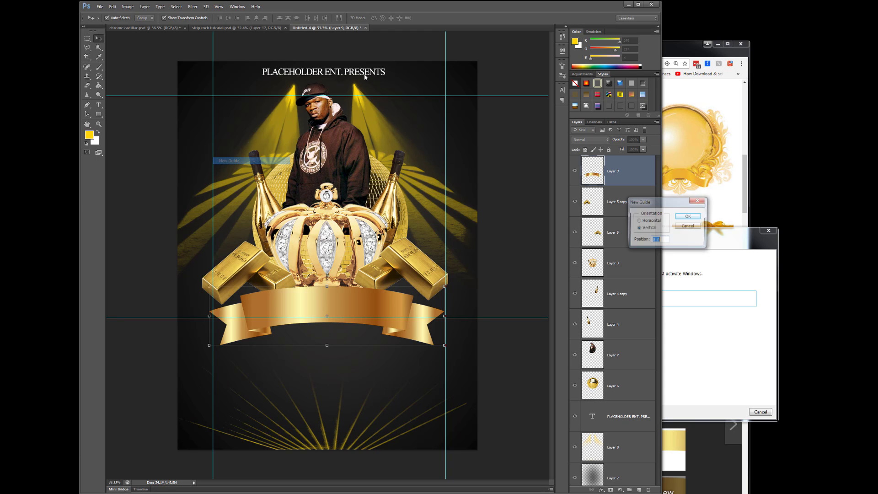
pyautogui.click(687, 216)
pyautogui.click(113, 6)
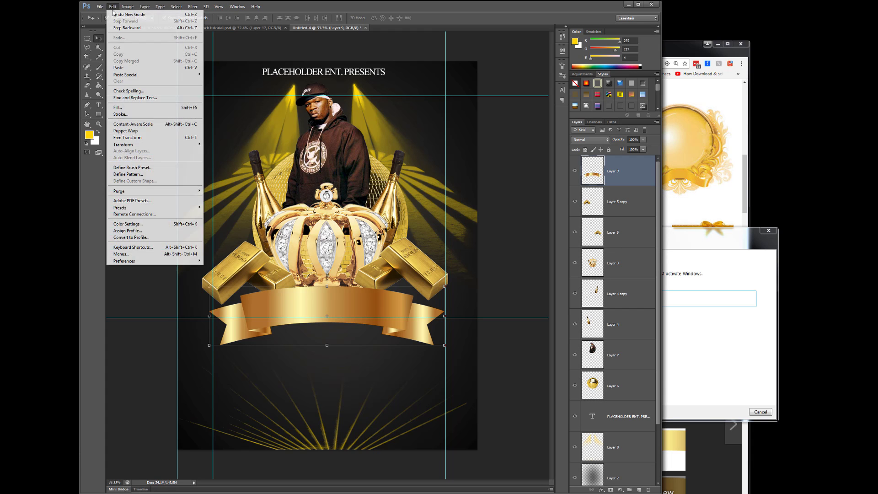
pyautogui.click(114, 15)
# - Add a horizontal guide and place it slightly above the bottom edge of the flyer page
pyautogui.click(219, 6)
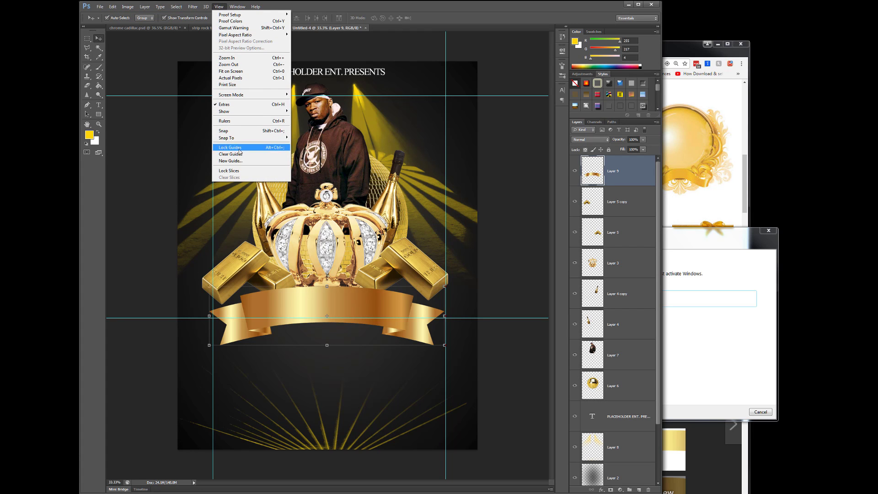
pyautogui.click(230, 161)
pyautogui.click(654, 221)
pyautogui.click(689, 216)
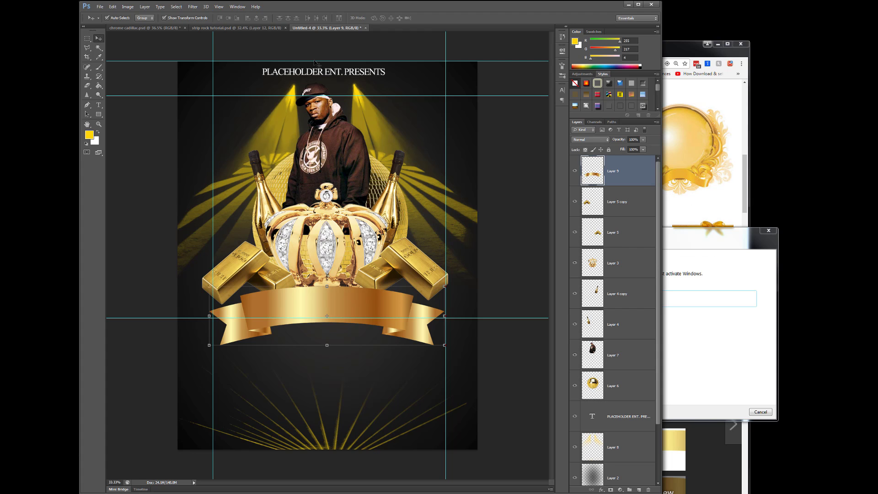
pyautogui.moveTo(314, 61); pyautogui.dragTo(333, 439)
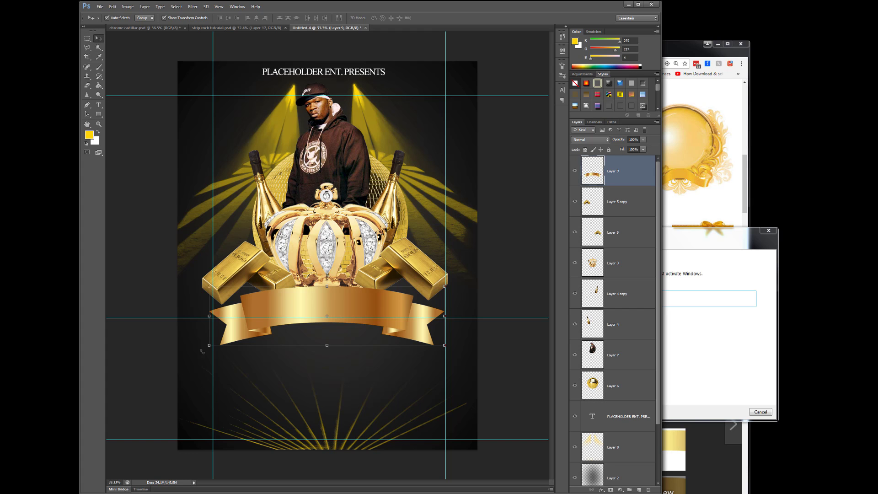
# - Add a vertical guide and place it just inside the left edge of the flyer page as a margin
pyautogui.click(219, 7)
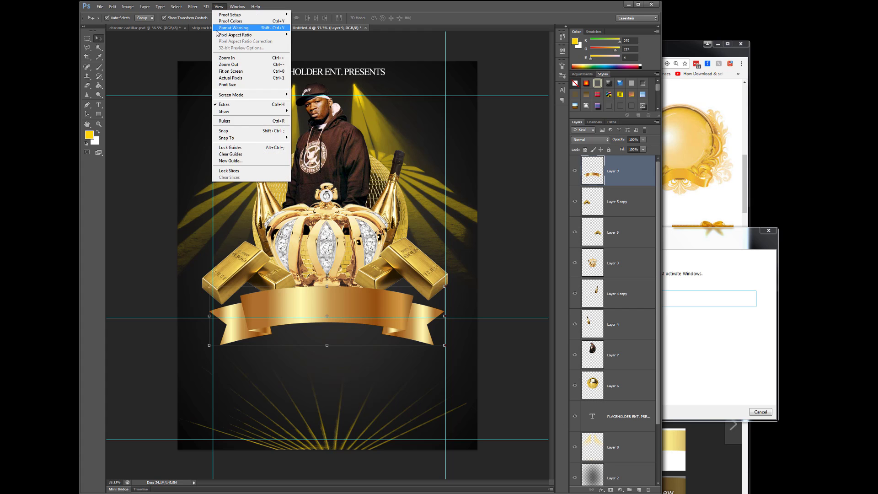
pyautogui.click(231, 161)
pyautogui.click(649, 228)
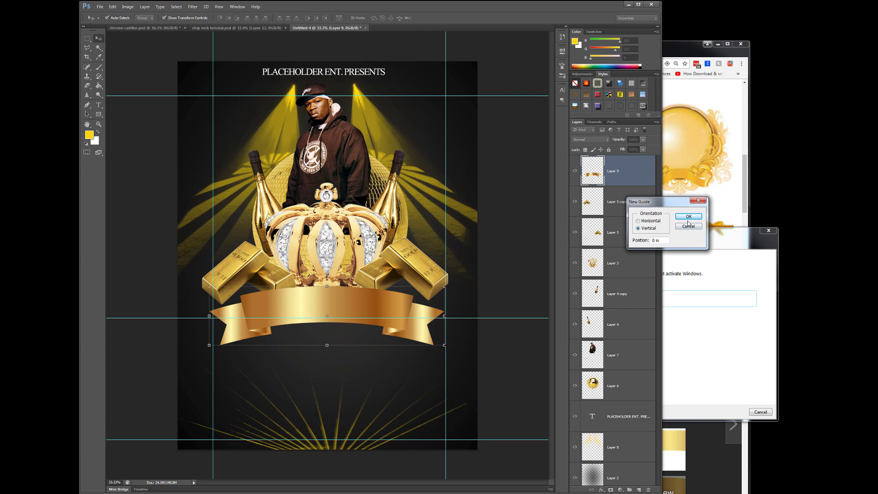
pyautogui.click(688, 216)
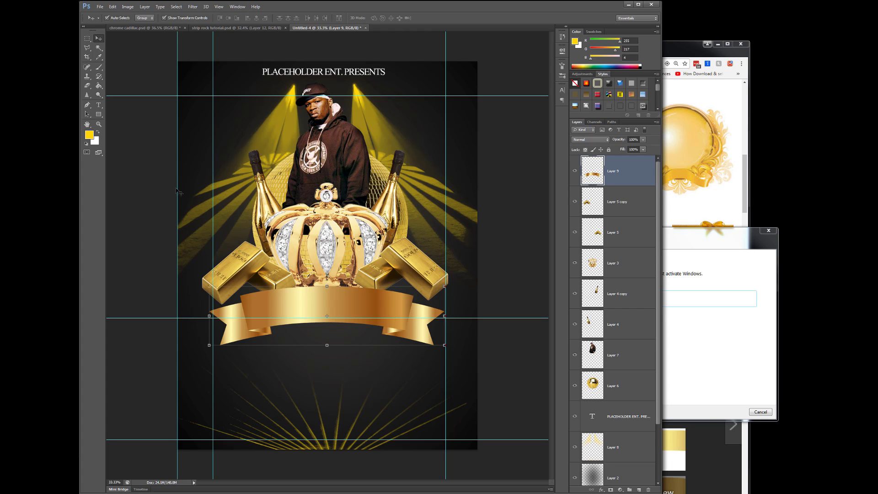
pyautogui.moveTo(179, 188); pyautogui.dragTo(188, 192)
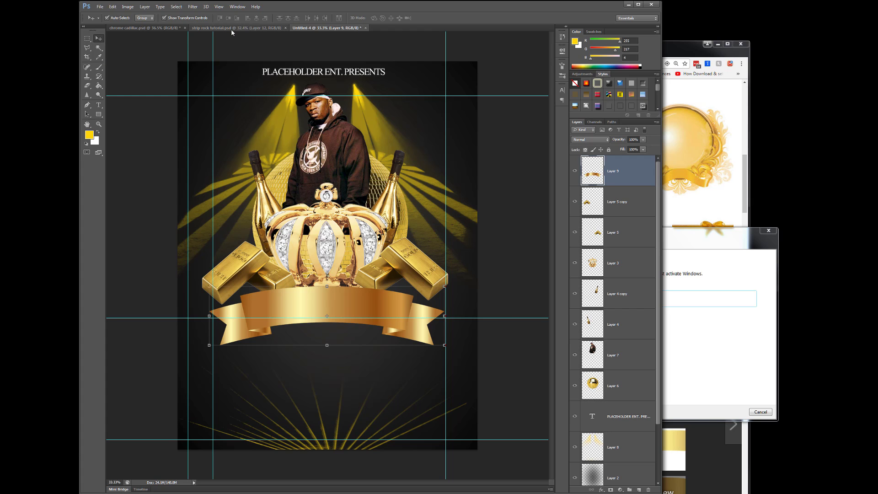
# - Add a vertical guide and place it just inside the right edge of the flyer page as a margin
pyautogui.click(217, 7)
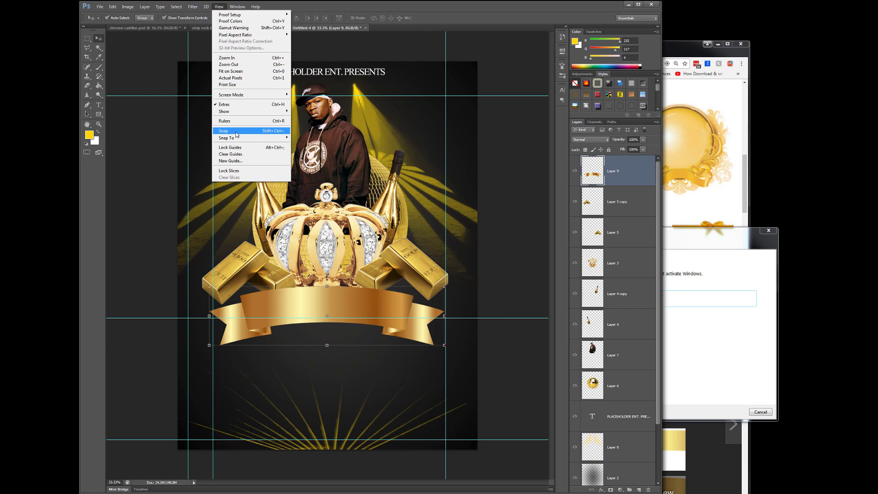
pyautogui.click(247, 161)
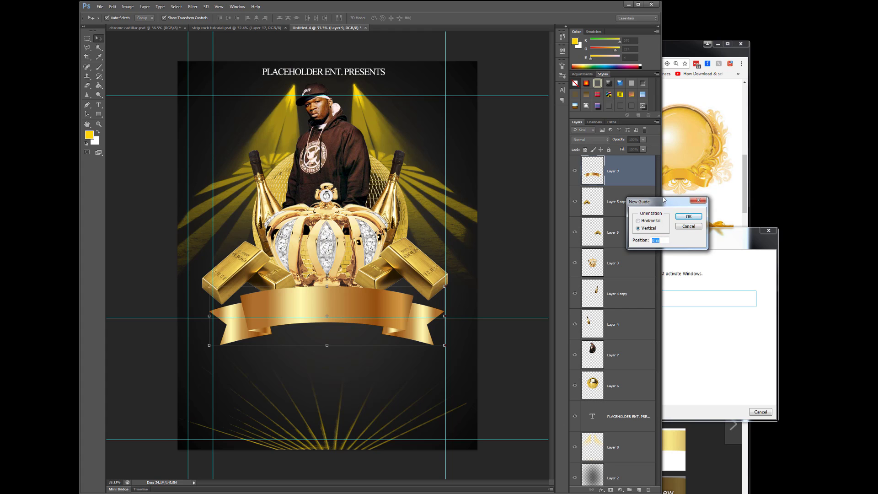
pyautogui.click(685, 217)
pyautogui.moveTo(178, 154); pyautogui.dragTo(467, 194)
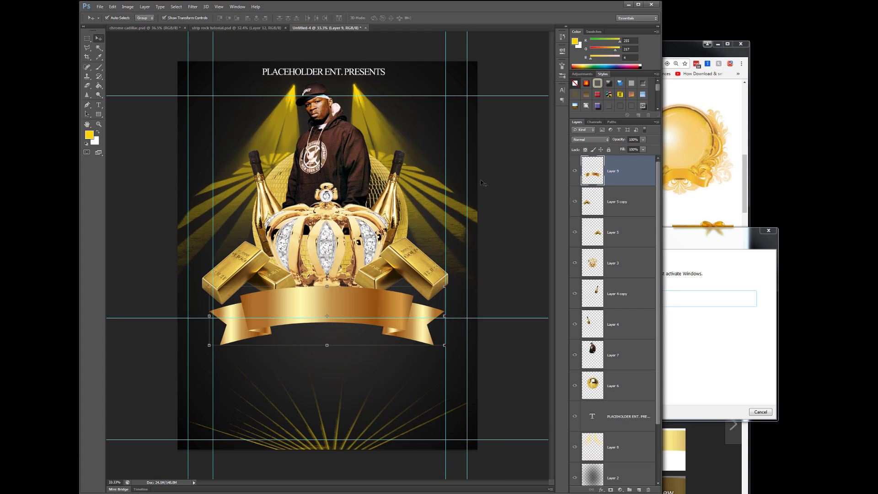
# - Close the Windows activation window and lower the guide near the bottom page edge slightly
pyautogui.click(769, 236)
pyautogui.click(769, 231)
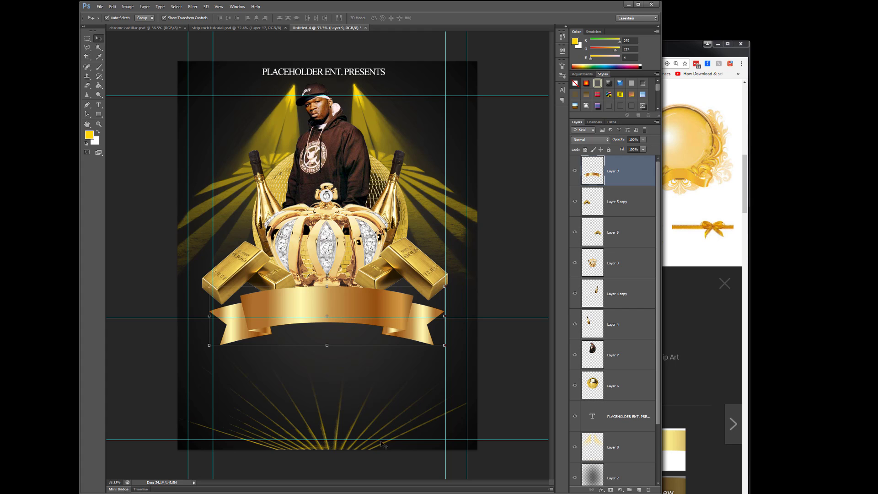
pyautogui.moveTo(382, 440); pyautogui.dragTo(384, 442)
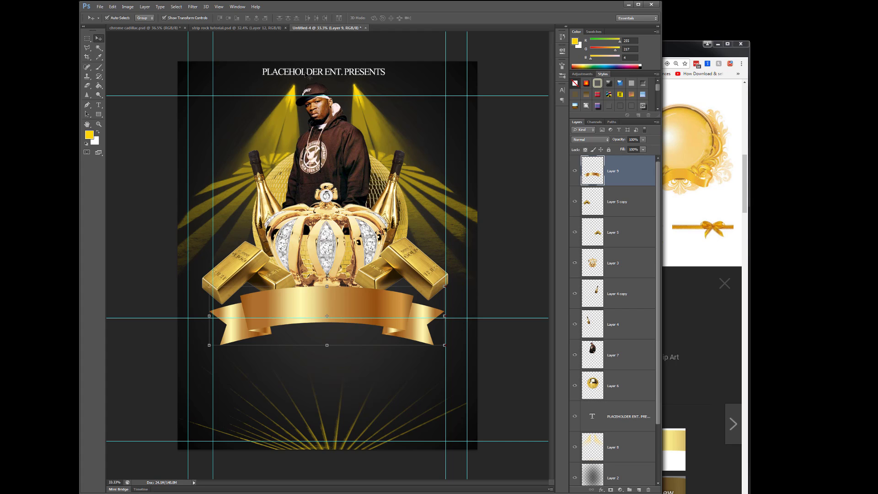
# - Move the presents heading down slightly and add a horizontal guide just above it as the top margin
pyautogui.moveTo(311, 74); pyautogui.dragTo(315, 75)
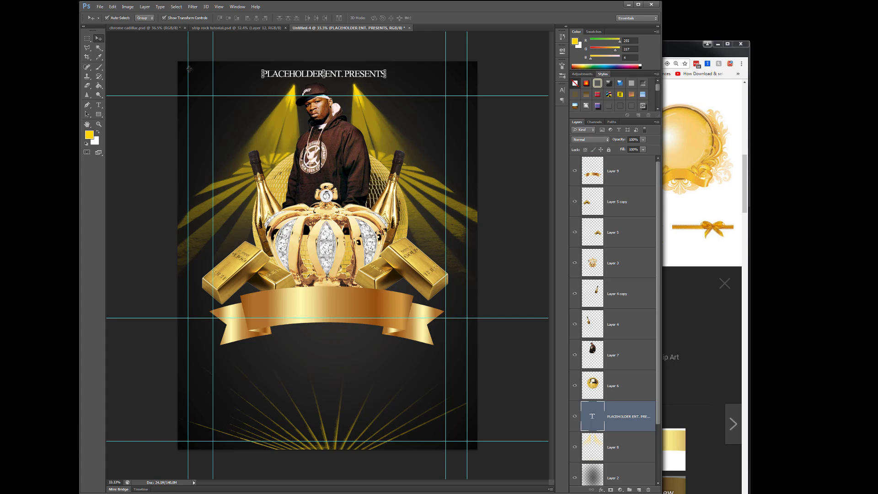
pyautogui.click(218, 6)
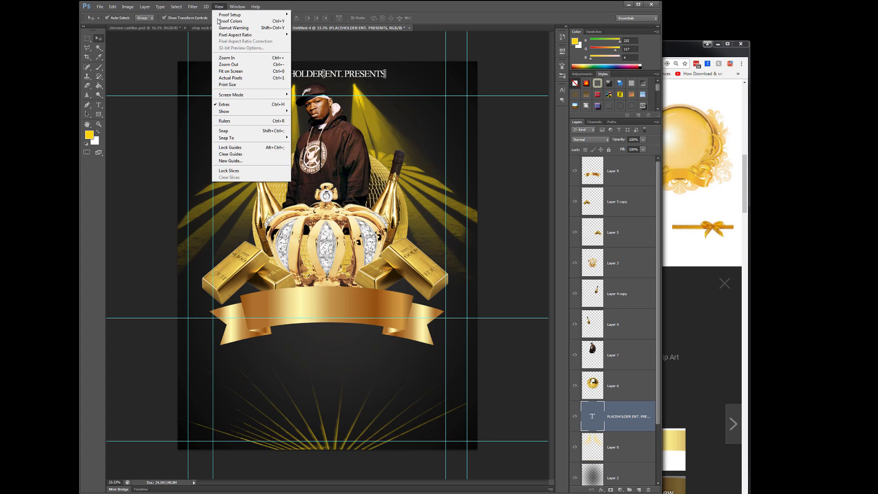
pyautogui.click(233, 163)
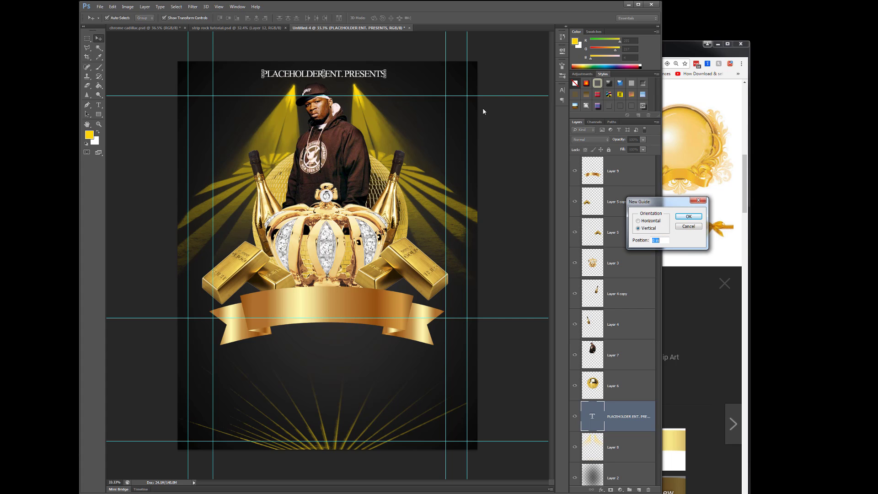
pyautogui.click(688, 216)
pyautogui.moveTo(367, 61); pyautogui.dragTo(367, 68)
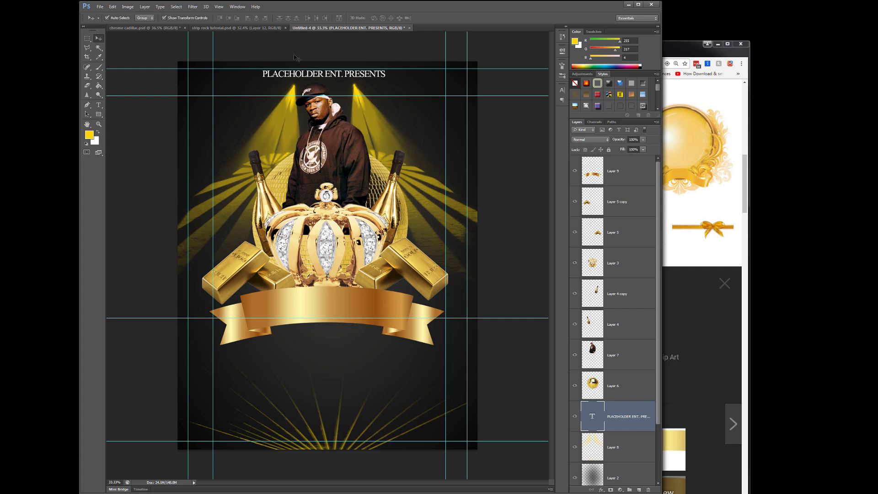
# - Nudge the presents heading down a little further and raise the guide across the man's cap slightly
pyautogui.press('Down')
pyautogui.press('Down')
pyautogui.press('Down')
pyautogui.press('Down')
pyautogui.press('Down')
pyautogui.press('Down')
pyautogui.press('Down')
pyautogui.press('Down')
pyautogui.press('Down')
pyautogui.press('Down')
pyautogui.press('Down')
pyautogui.press('Down')
pyautogui.press('Down')
pyautogui.press('Down')
pyautogui.press('Down')
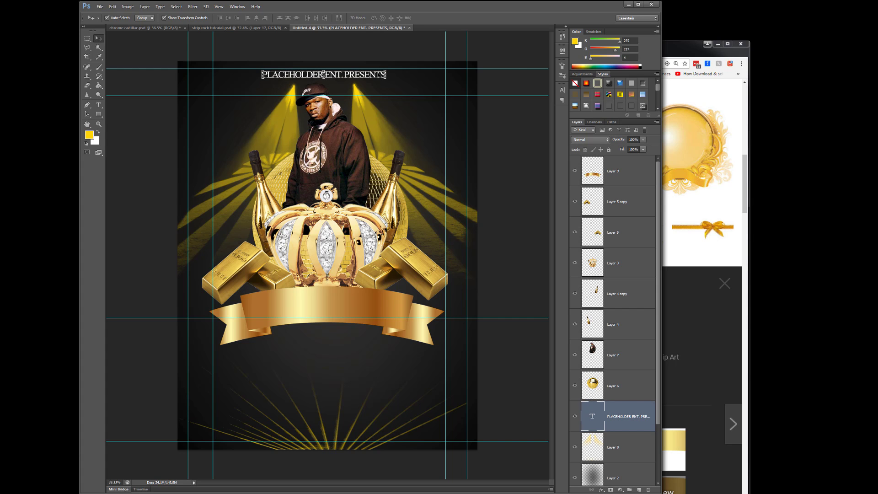
pyautogui.moveTo(521, 95); pyautogui.dragTo(521, 94)
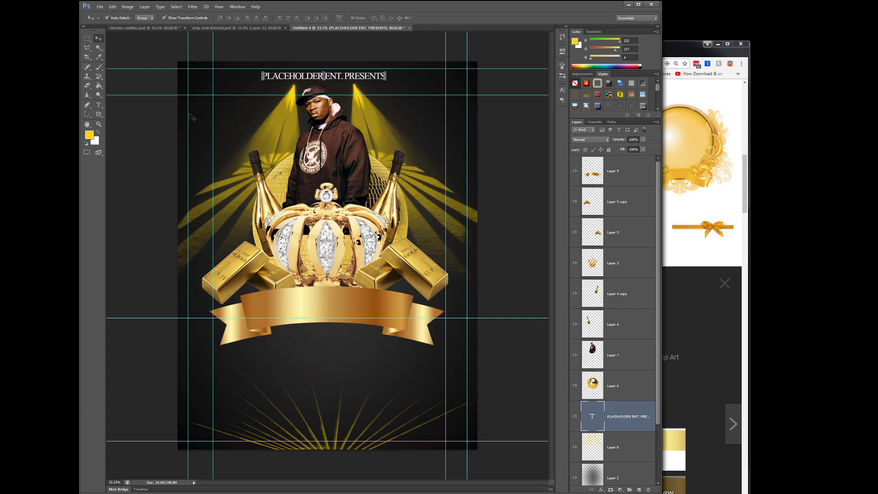
# - Move the left and right margin guides slightly inward and lower the top margin guide a little
pyautogui.moveTo(188, 114); pyautogui.dragTo(190, 114)
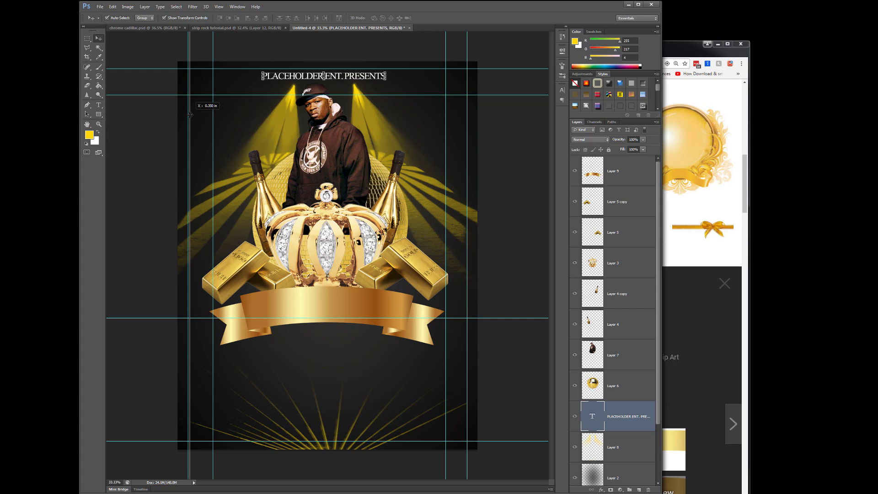
pyautogui.click(466, 145)
pyautogui.moveTo(466, 146); pyautogui.dragTo(465, 145)
pyautogui.moveTo(454, 68); pyautogui.dragTo(453, 69)
pyautogui.moveTo(453, 69); pyautogui.dragTo(453, 70)
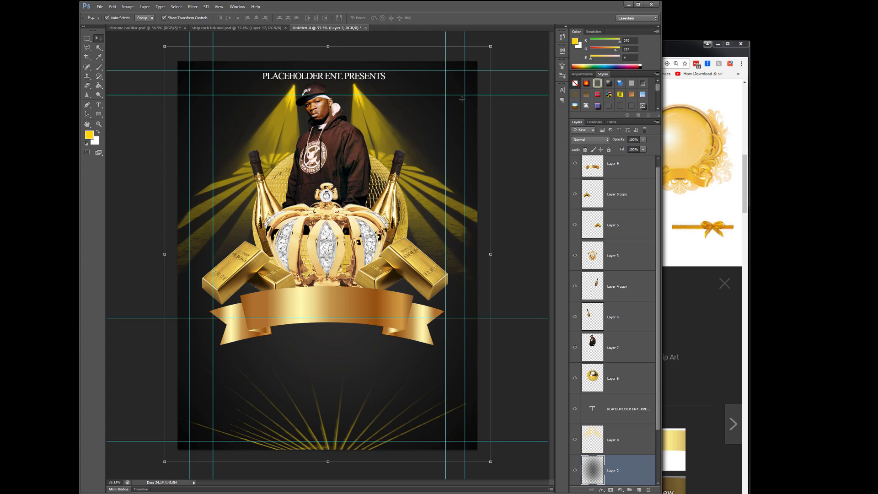
# - Raise the bottom margin guide slightly and shift both left-hand vertical guides a little outward
pyautogui.moveTo(435, 441); pyautogui.dragTo(451, 438)
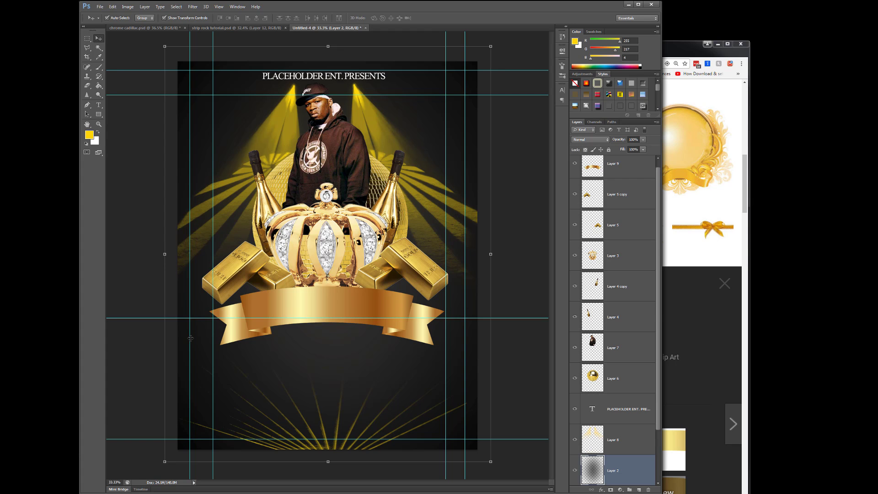
pyautogui.moveTo(191, 338); pyautogui.dragTo(189, 339)
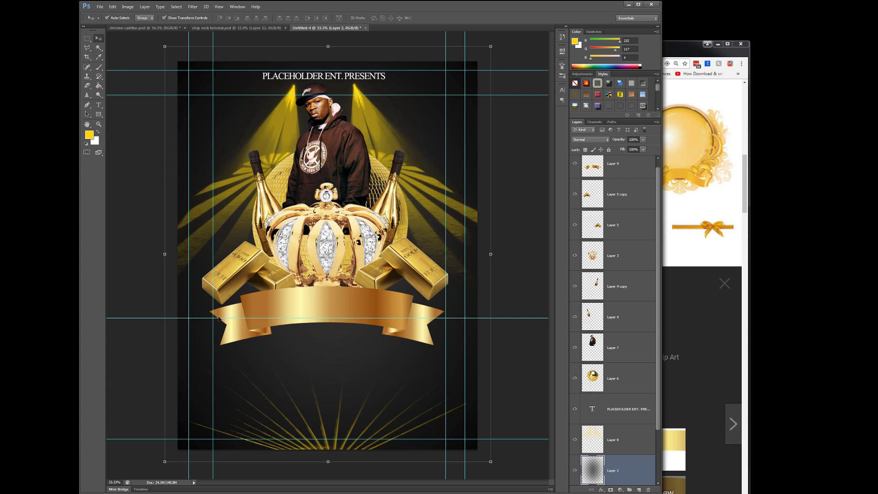
pyautogui.moveTo(213, 321); pyautogui.dragTo(210, 320)
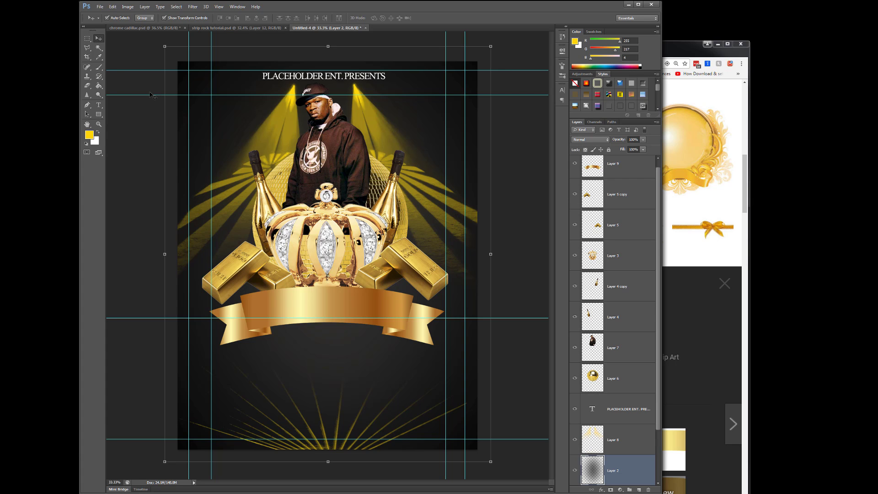
# - Make a circular marquee selection to the left of the man's head and create a new layer above the ribbon layer
pyautogui.moveTo(87, 38); pyautogui.dragTo(110, 44)
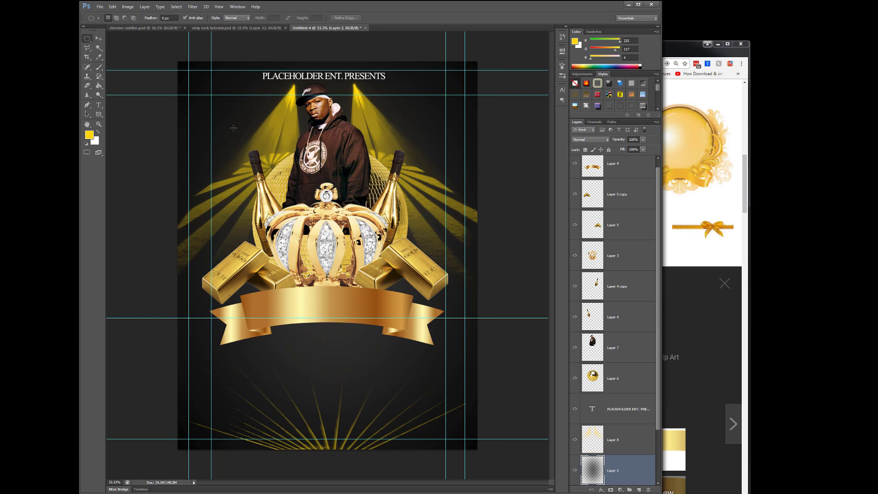
pyautogui.moveTo(202, 101); pyautogui.dragTo(250, 177)
pyautogui.moveTo(657, 243); pyautogui.dragTo(657, 227)
pyautogui.click(639, 180)
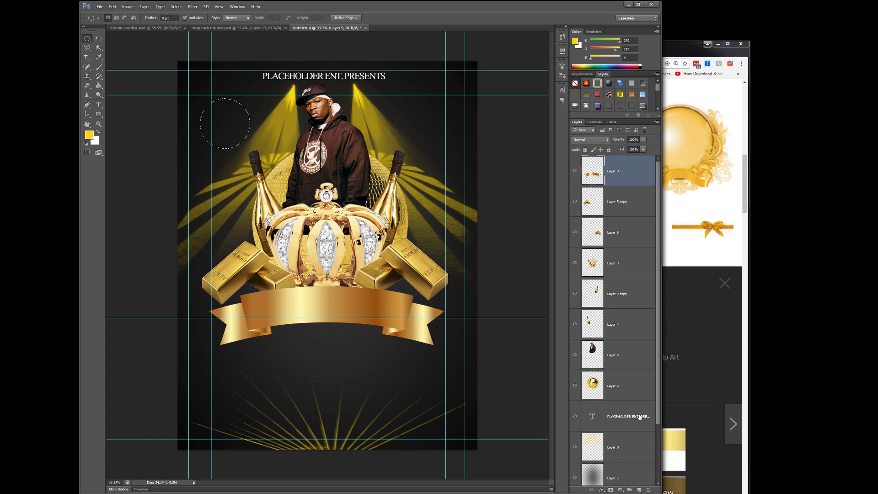
pyautogui.click(639, 489)
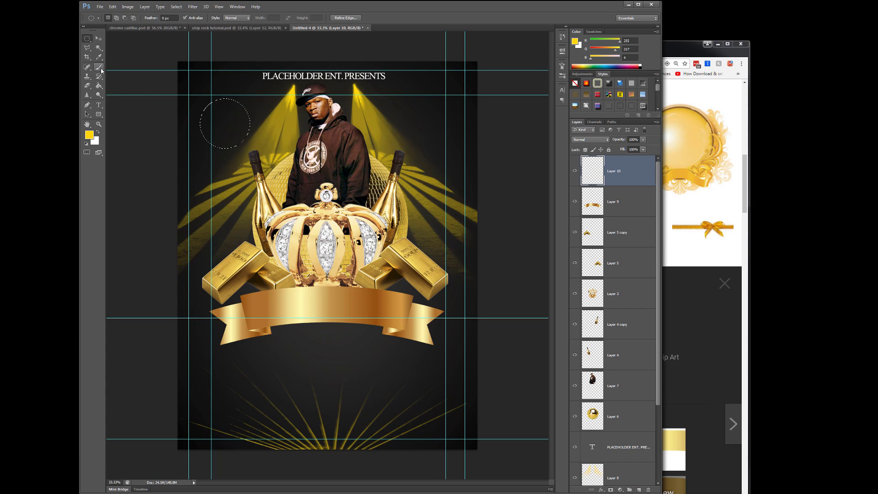
# - Fill the circular selection with the Paint Bucket and set the foreground colour to orange de9f4b for the circle
pyautogui.click(99, 86)
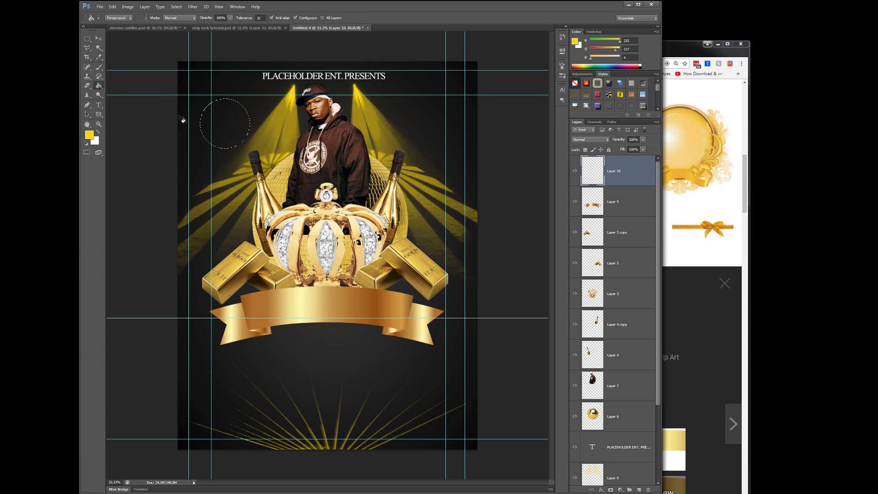
pyautogui.click(208, 123)
pyautogui.click(89, 135)
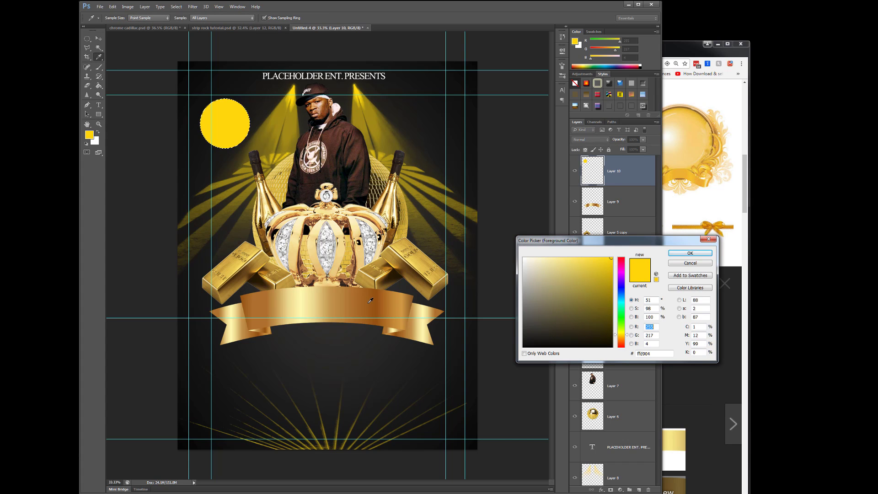
pyautogui.click(340, 297)
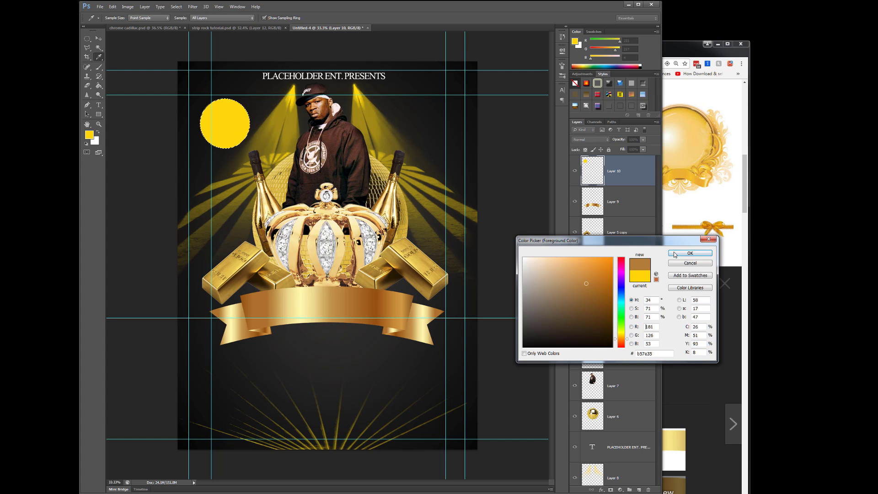
pyautogui.click(582, 269)
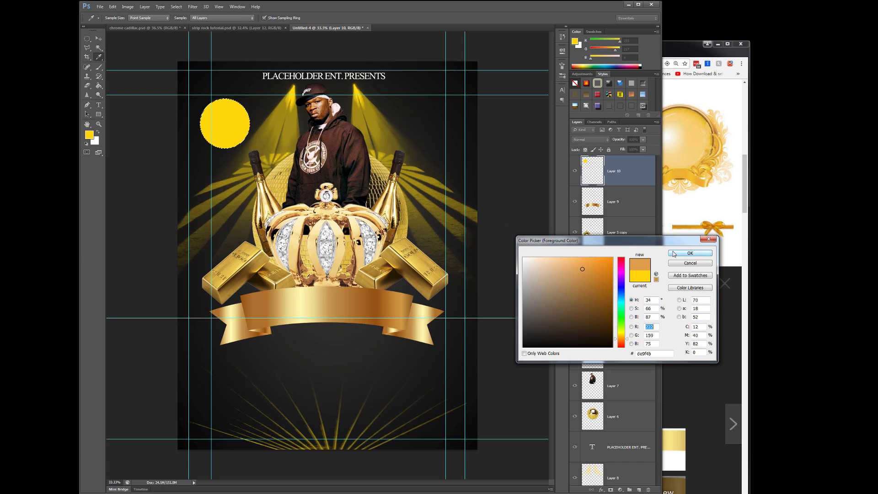
pyautogui.click(690, 252)
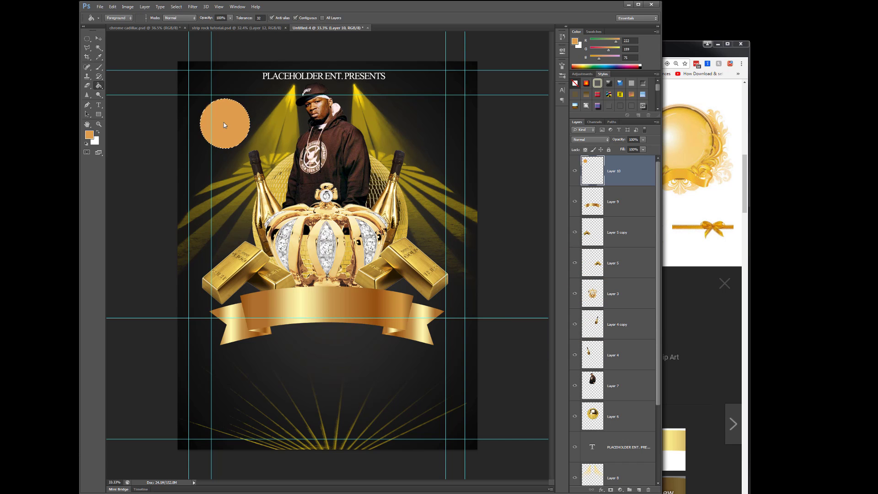
# - View the gold rosette ribbon image in the browser, move its window aside and return to the flyer with the Move tool
pyautogui.click(708, 140)
pyautogui.click(707, 140)
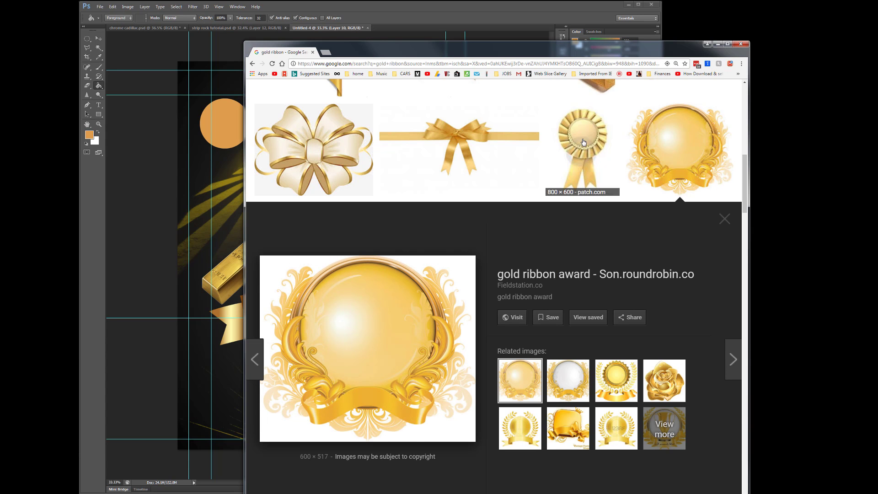
pyautogui.click(583, 142)
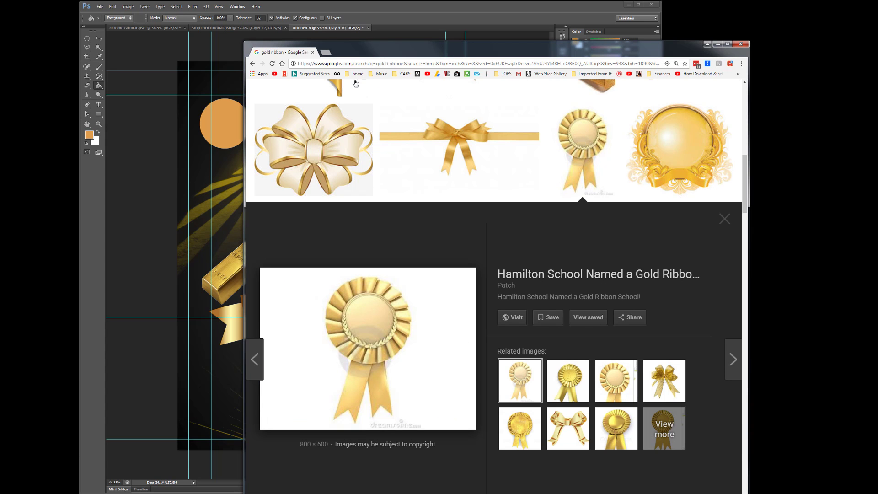
pyautogui.moveTo(373, 51); pyautogui.dragTo(877, 92)
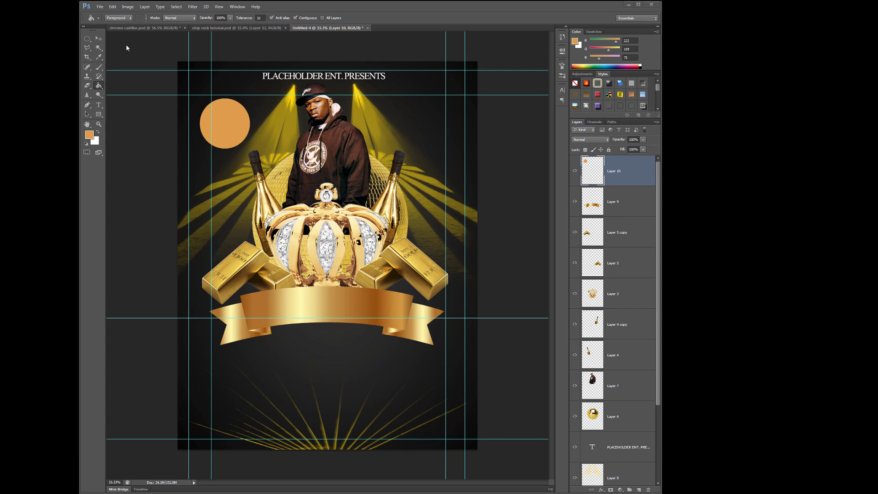
pyautogui.click(98, 38)
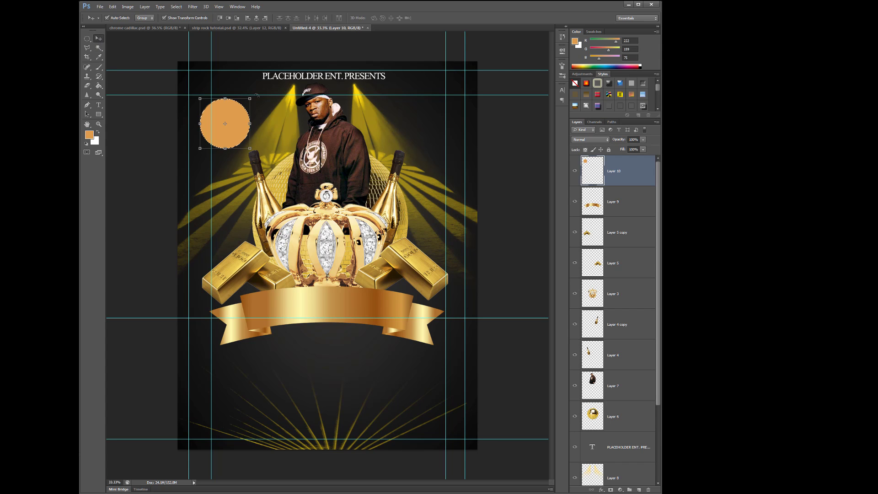
# - Add the text THEME at 79.01 pt and centre it on the main band of the gold ribbon
pyautogui.click(295, 71)
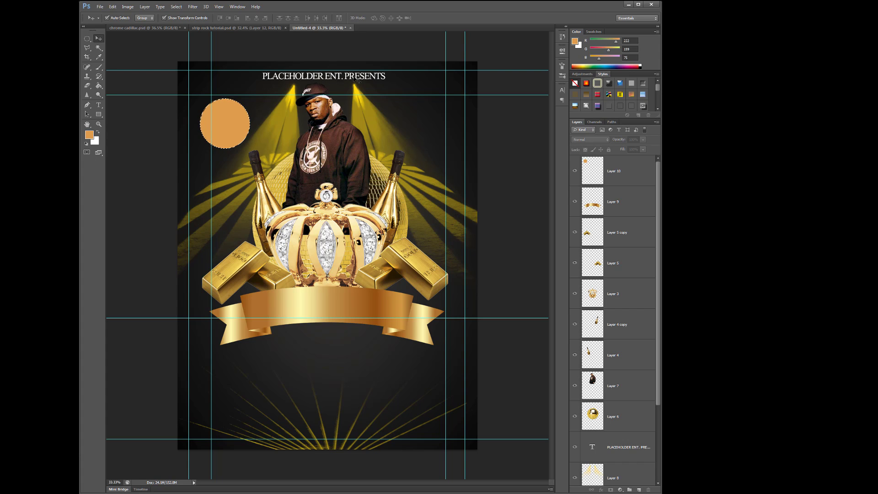
pyautogui.click(99, 106)
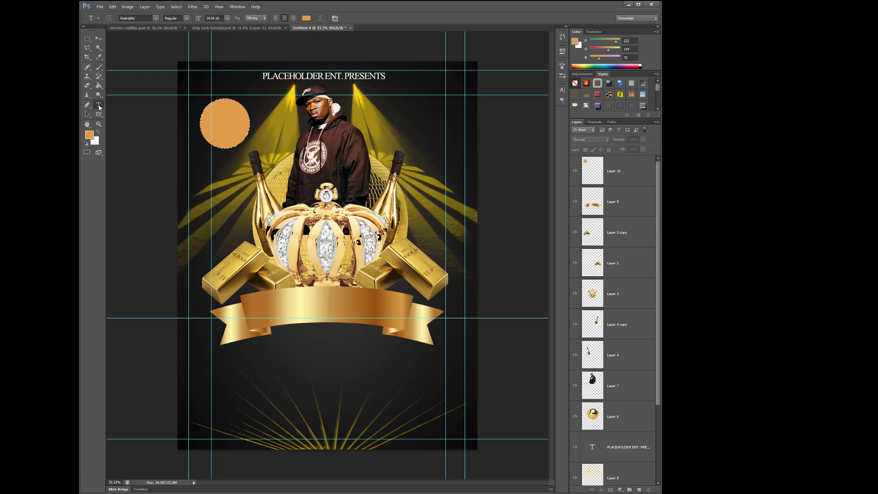
pyautogui.click(267, 299)
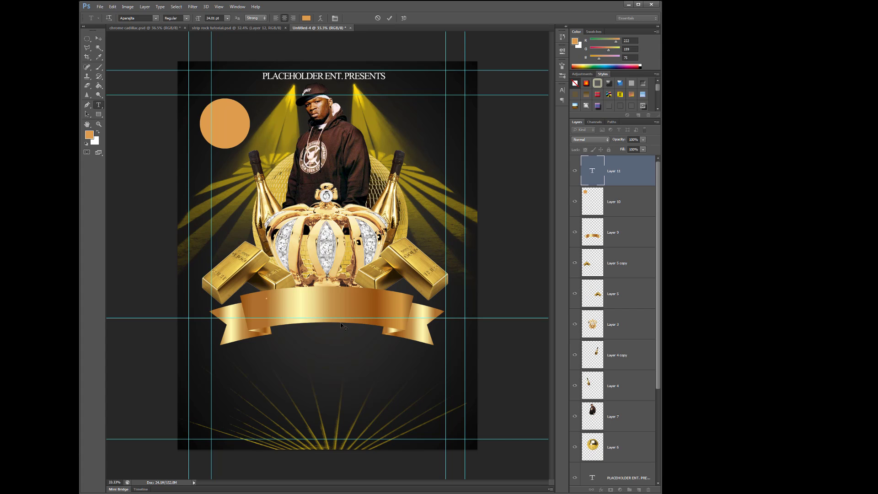
pyautogui.write('THEM')
pyautogui.hotkey('ctrl', 'a')
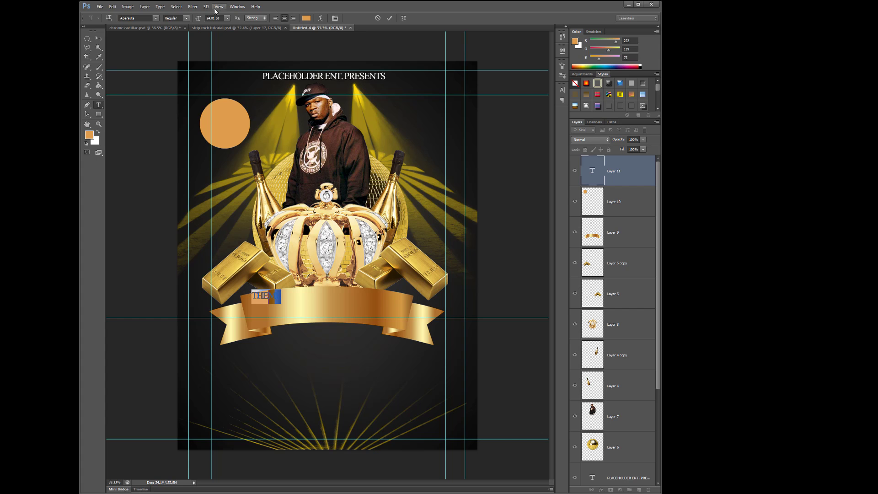
pyautogui.moveTo(200, 19); pyautogui.dragTo(224, 19)
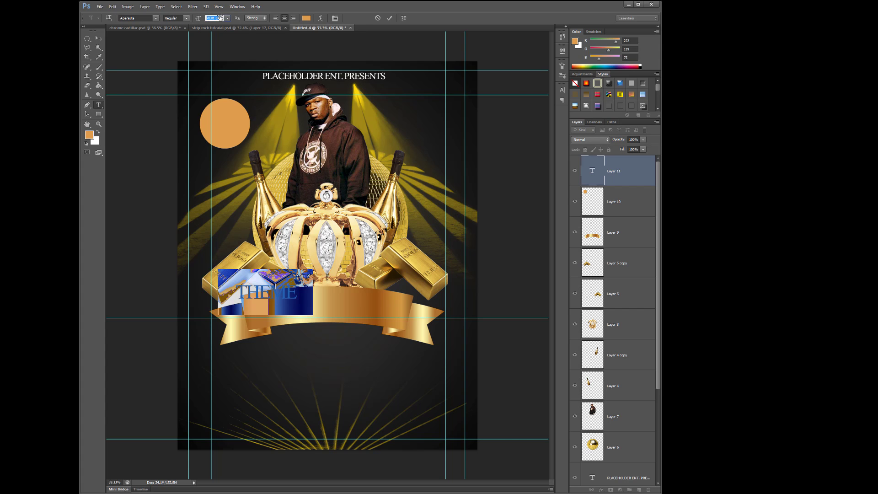
pyautogui.click(98, 38)
pyautogui.moveTo(249, 293); pyautogui.dragTo(310, 309)
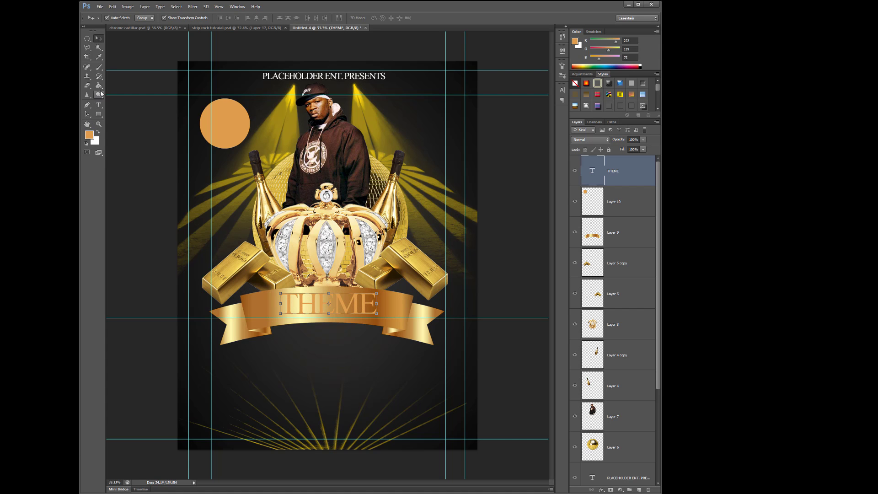
# - Recolour the whole THEME text on the ribbon to black 000000
pyautogui.click(98, 105)
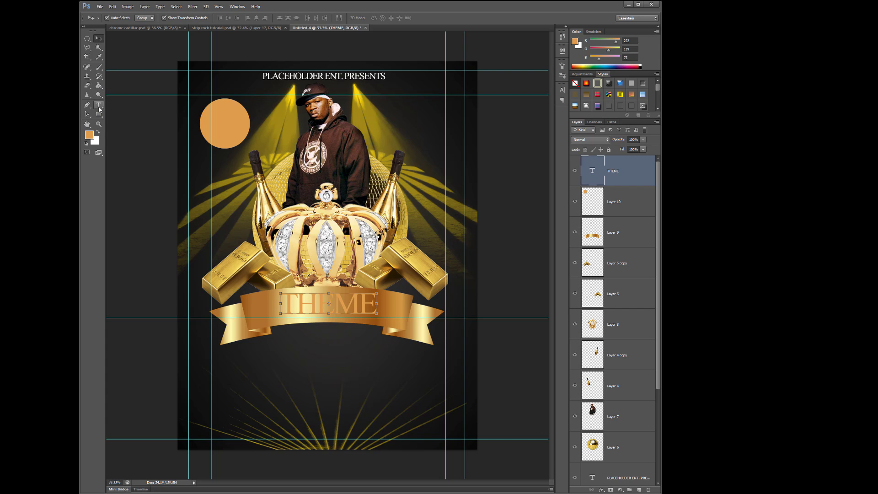
pyautogui.doubleClick(288, 298)
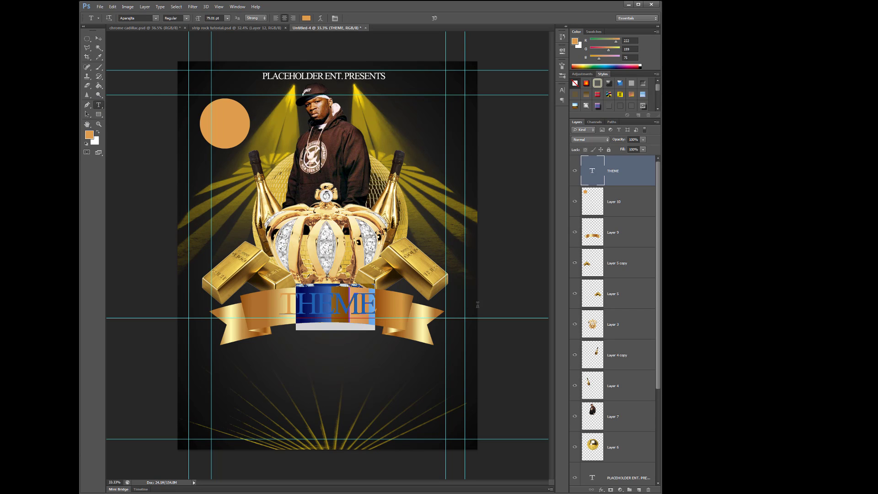
pyautogui.click(288, 295)
pyautogui.hotkey('ctrl', 'a')
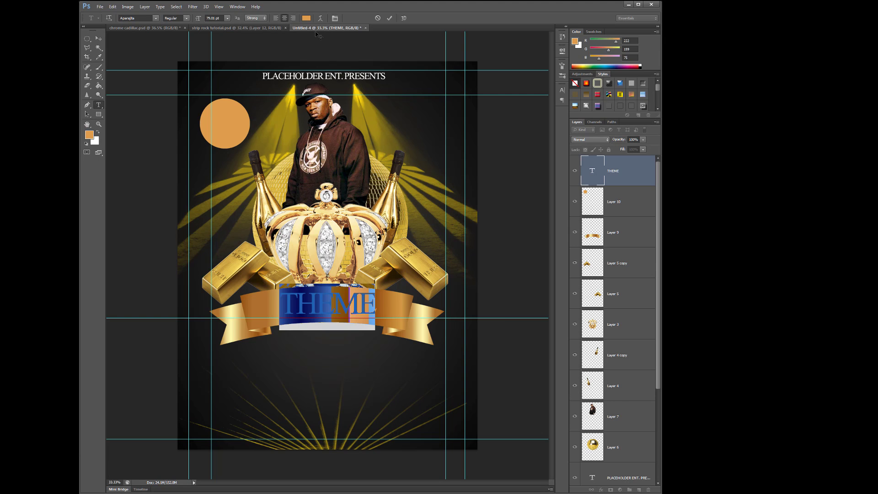
pyautogui.click(306, 18)
pyautogui.moveTo(574, 303); pyautogui.dragTo(644, 364)
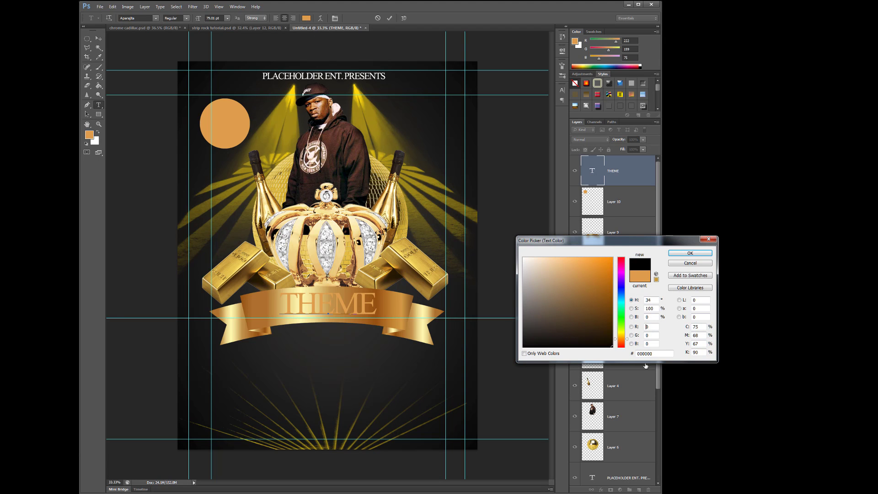
pyautogui.click(690, 253)
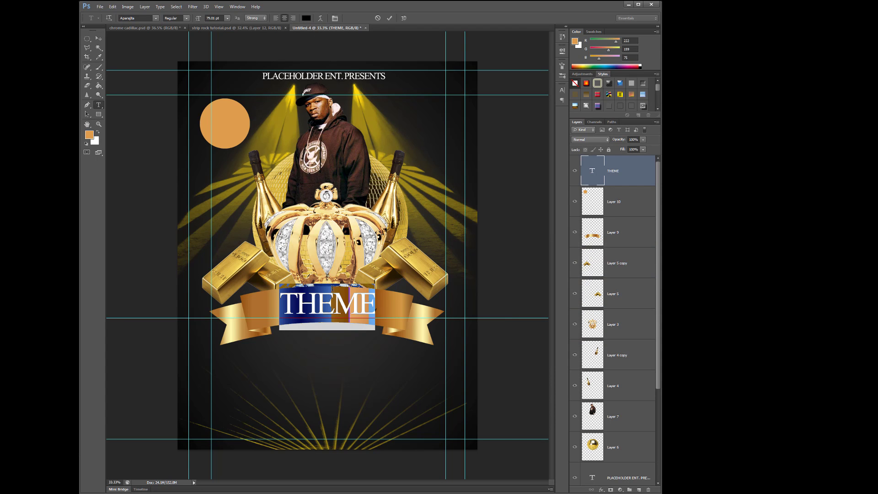
# - Enlarge the THEME text to 94.01 pt and nudge it down and slightly left to sit within the ribbon
pyautogui.moveTo(197, 19); pyautogui.dragTo(203, 19)
pyautogui.click(98, 38)
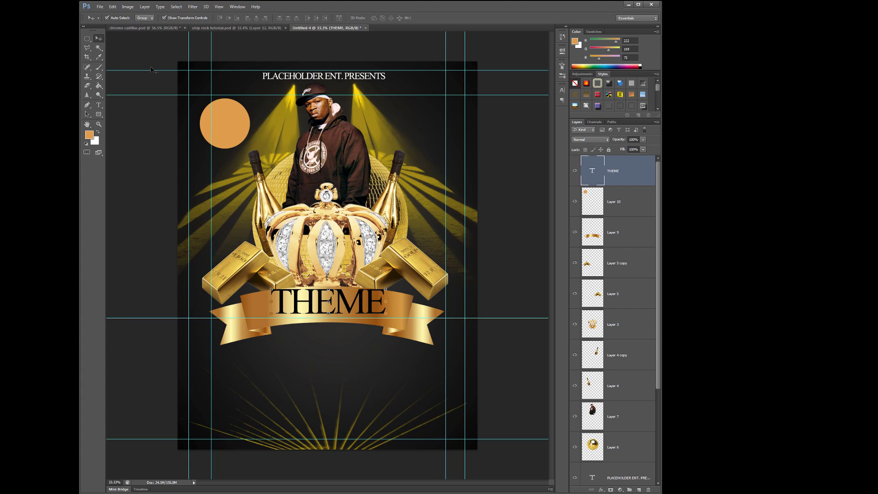
pyautogui.press('Down')
pyautogui.press('Down')
pyautogui.press('Down')
pyautogui.press('Down')
pyautogui.press('Down')
pyautogui.press('Down')
pyautogui.press('Down')
pyautogui.press('Down')
pyautogui.press('Down')
pyautogui.press('Down')
pyautogui.press('Down')
pyautogui.press('Down')
pyautogui.press('Down')
pyautogui.press('Down')
pyautogui.press('Down')
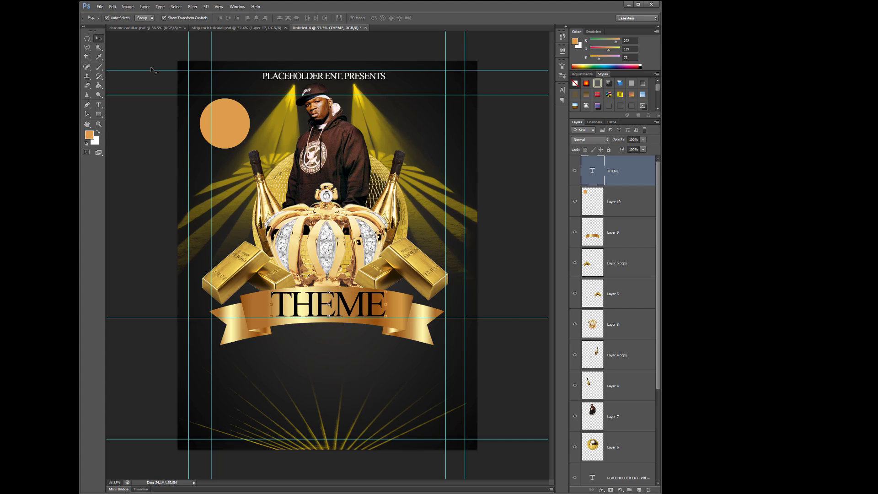
pyautogui.press('Left')
pyautogui.press('Left')
pyautogui.press('Left')
pyautogui.press('Left')
pyautogui.press('Left')
pyautogui.press('Left')
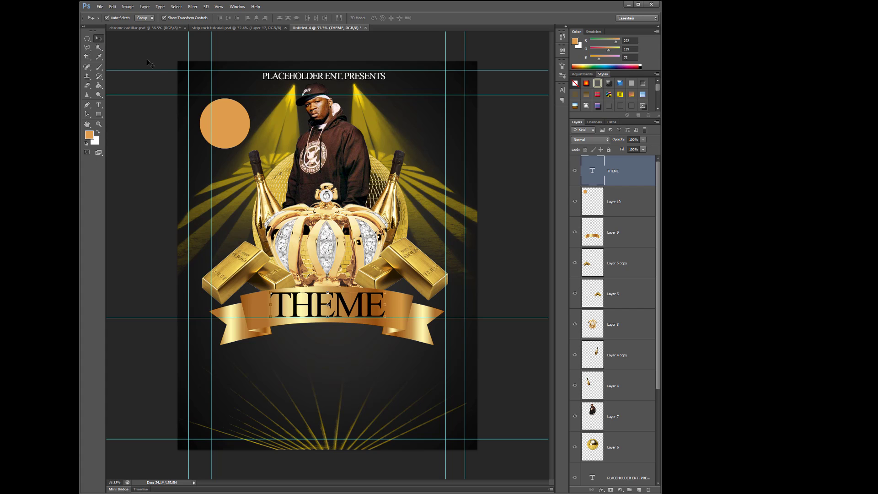
# - Add a separate text layer just below the ribbon reading SATURDAY JULY 16TH 2018
pyautogui.click(98, 104)
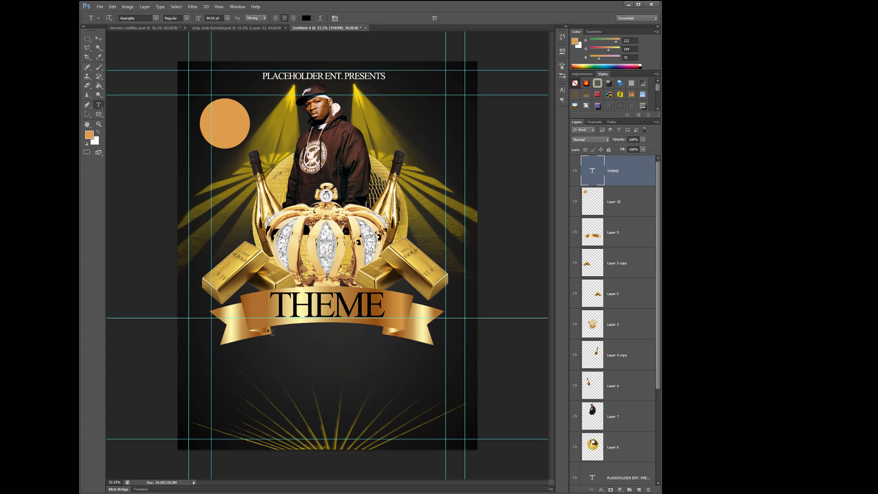
pyautogui.click(291, 344)
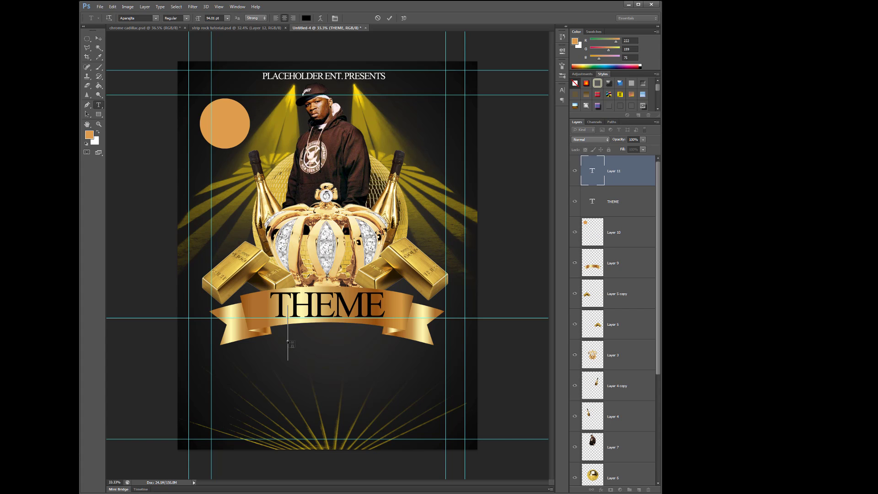
pyautogui.write('SAT')
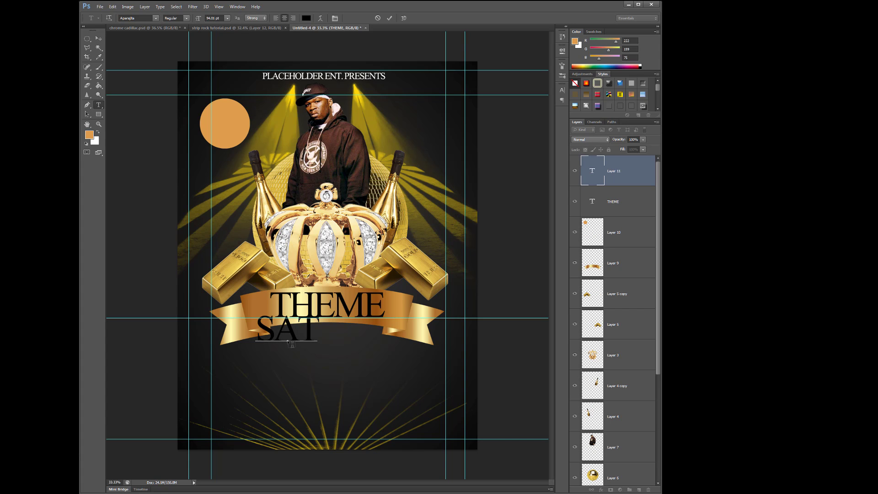
pyautogui.write('URDAY JULY')
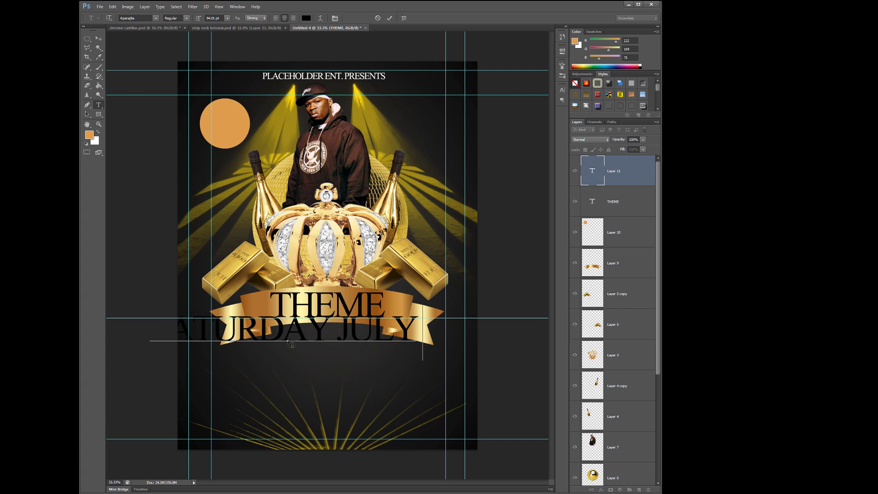
pyautogui.write(' 16')
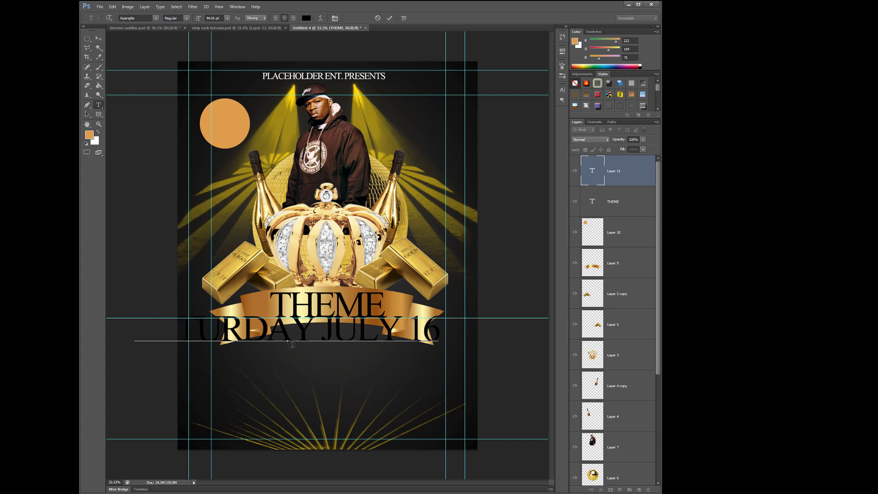
pyautogui.write('TH 201')
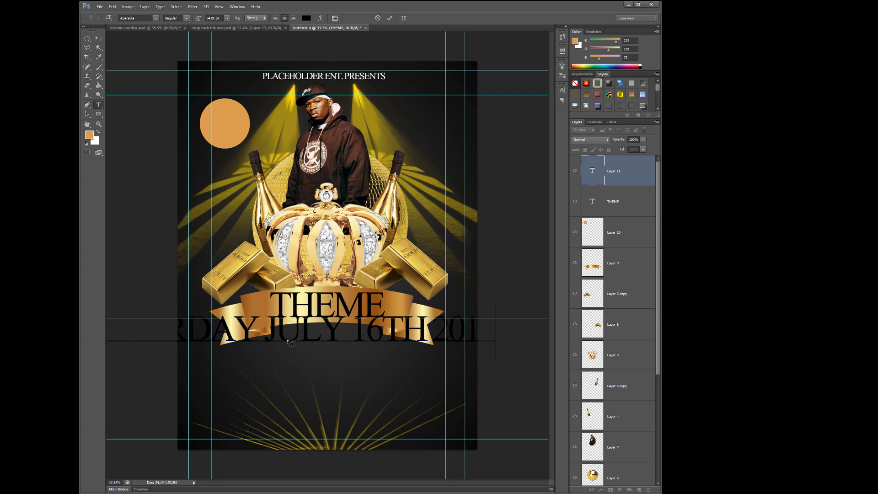
# - Reduce the whole date line to 51.01 pt and centre it beneath THEME, between the inner vertical guides
pyautogui.scroll(-5, 448, 299)
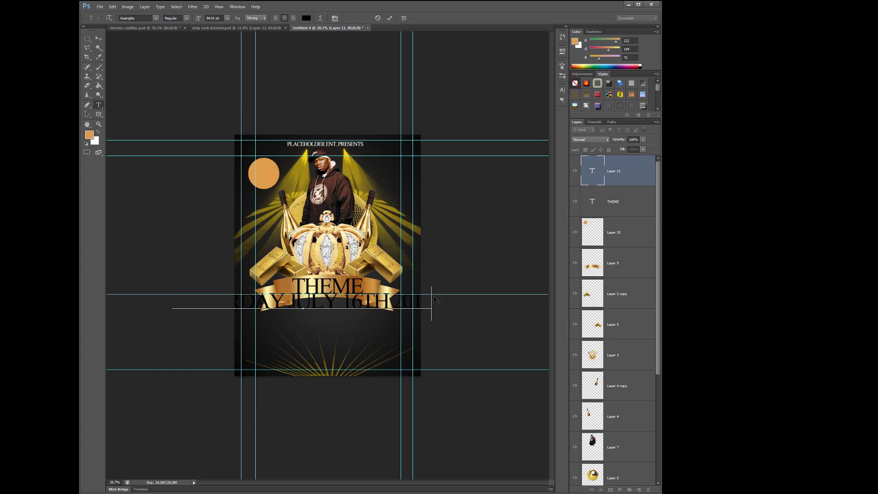
pyautogui.moveTo(432, 300); pyautogui.dragTo(91, 309)
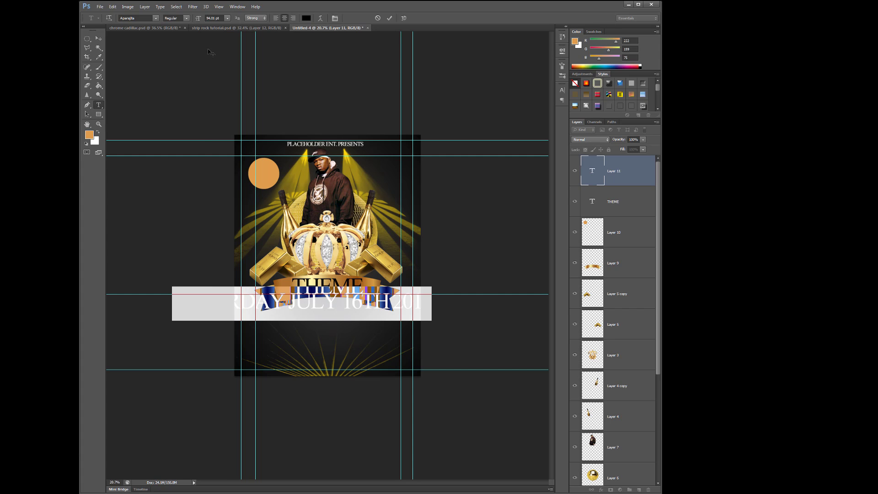
pyautogui.moveTo(198, 18); pyautogui.dragTo(183, 26)
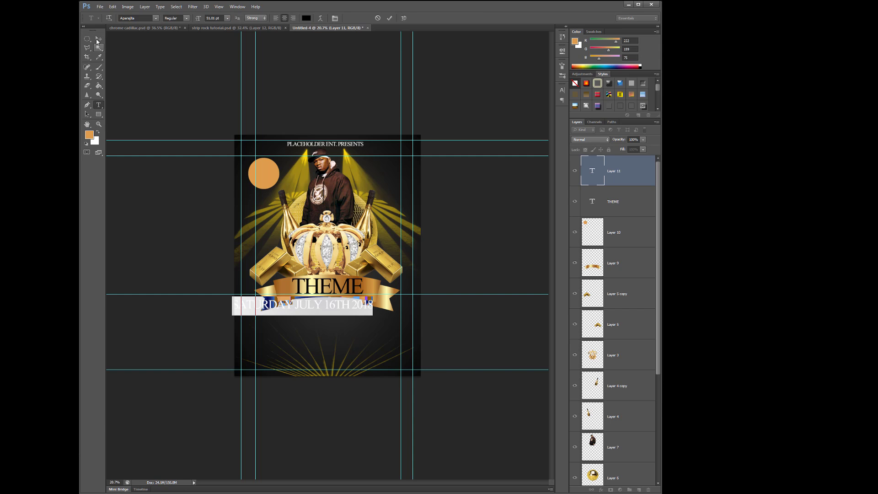
pyautogui.click(98, 38)
pyautogui.hotkey('ctrl', '+')
pyautogui.hotkey('ctrl', '+')
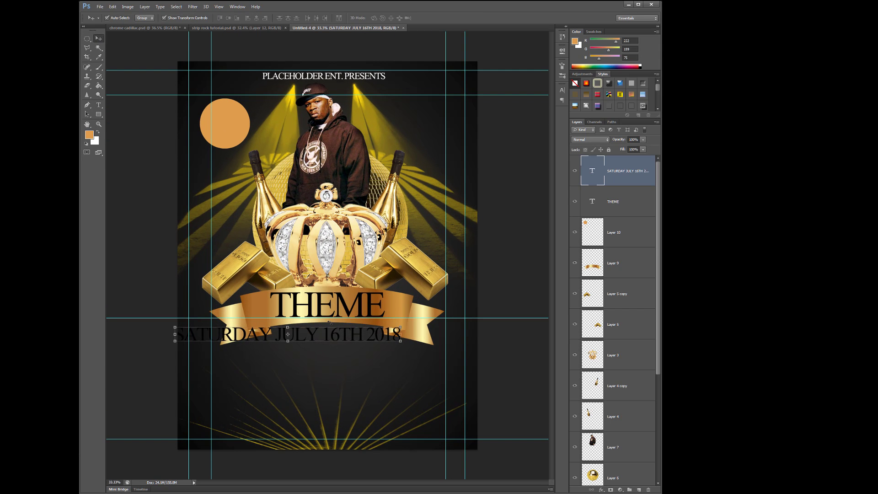
pyautogui.moveTo(328, 333); pyautogui.dragTo(368, 331)
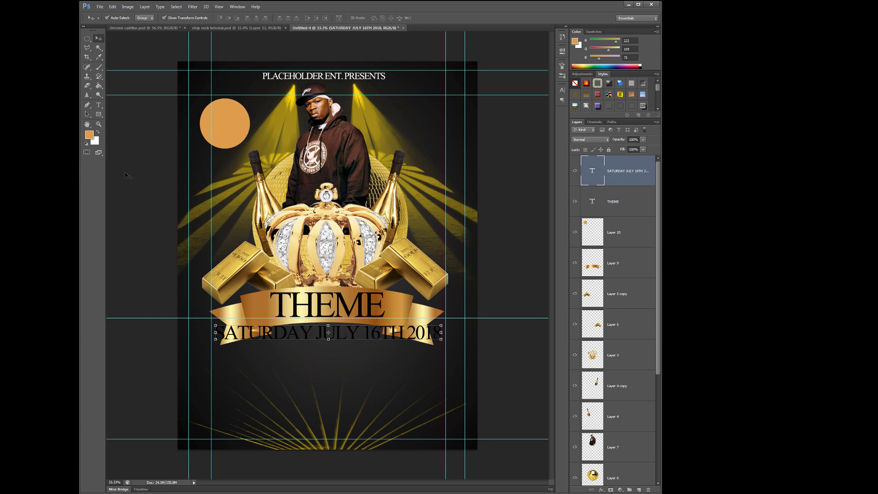
# - Recolour the SATURDAY JULY 16TH 2018 text to pale yellow f9fa93
pyautogui.click(99, 104)
pyautogui.moveTo(216, 334); pyautogui.dragTo(442, 334)
pyautogui.click(309, 19)
pyautogui.click(523, 258)
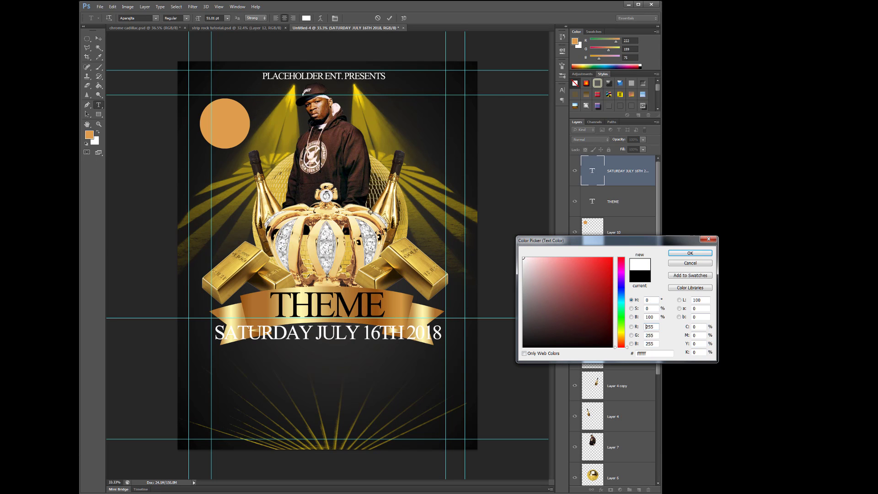
pyautogui.click(401, 254)
pyautogui.click(423, 275)
pyautogui.click(419, 264)
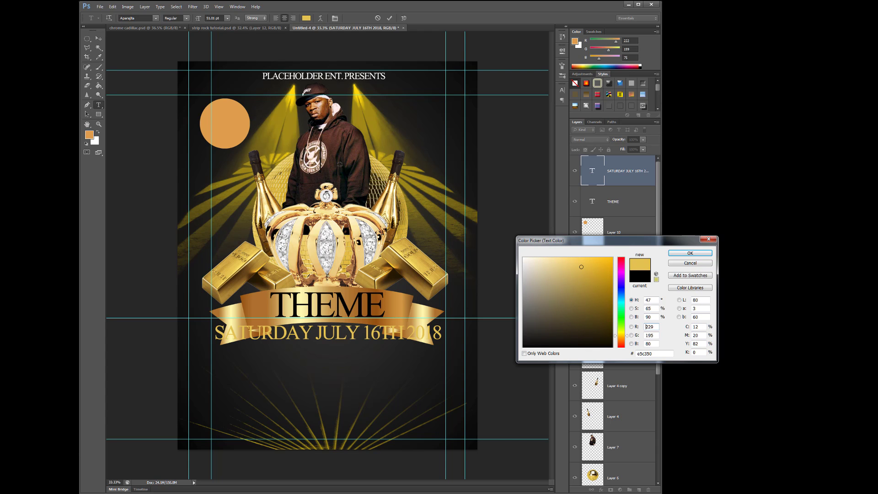
pyautogui.click(612, 258)
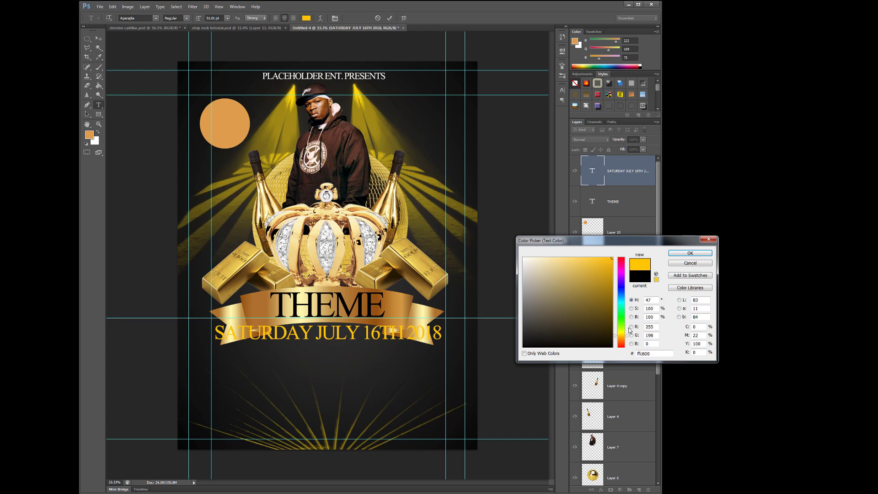
pyautogui.moveTo(627, 338); pyautogui.dragTo(624, 335)
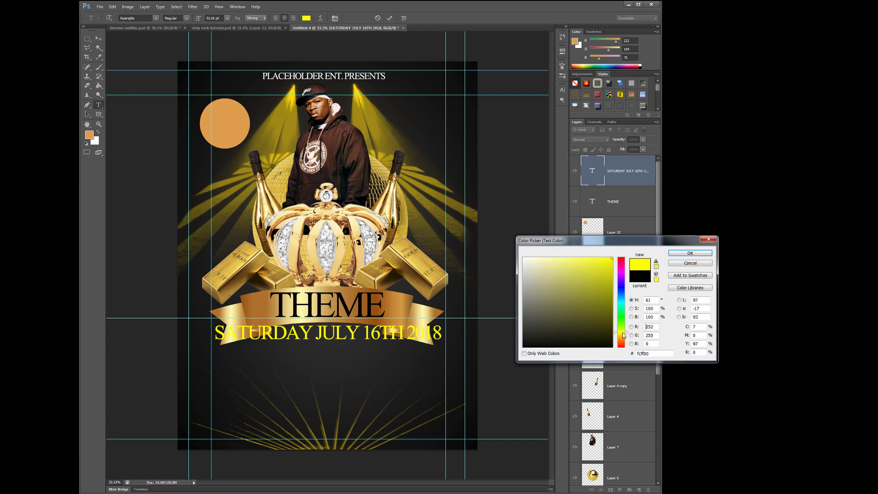
pyautogui.click(574, 259)
pyautogui.click(559, 259)
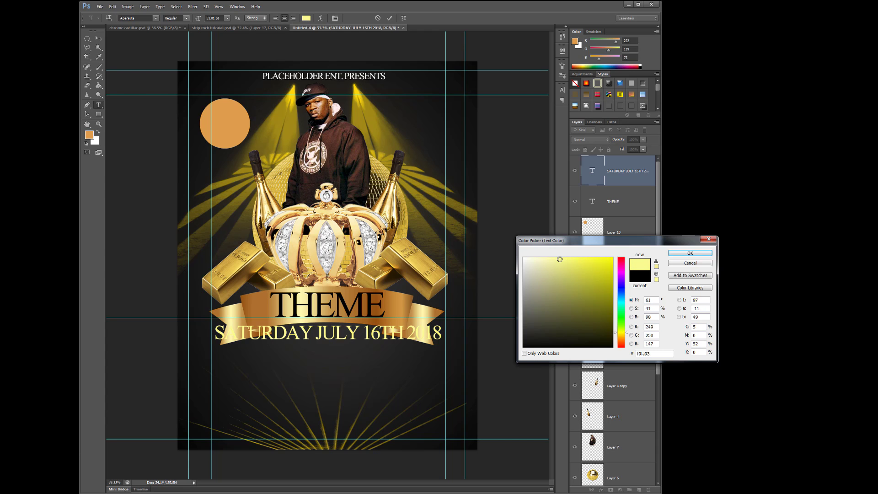
pyautogui.click(688, 253)
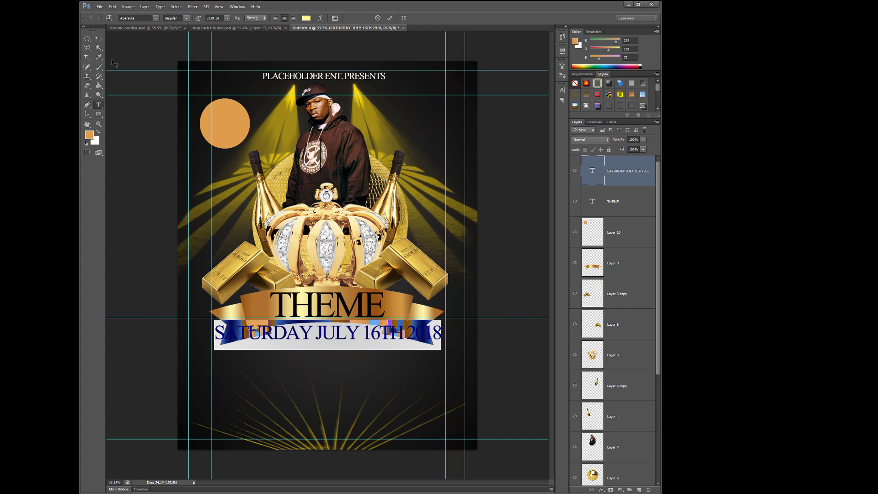
# - Nudge the date line down a little to leave more space below THEME
pyautogui.click(98, 41)
pyautogui.press('Down')
pyautogui.press('Down')
pyautogui.press('Down')
pyautogui.press('Down')
pyautogui.press('Down')
pyautogui.press('Down')
pyautogui.press('Down')
pyautogui.press('Down')
pyautogui.press('Down')
pyautogui.press('Down')
pyautogui.press('Down')
pyautogui.press('Down')
pyautogui.press('Down')
pyautogui.press('Down')
pyautogui.press('Down')
pyautogui.press('Down')
pyautogui.press('Down')
pyautogui.press('Down')
pyautogui.press('Down')
pyautogui.press('Down')
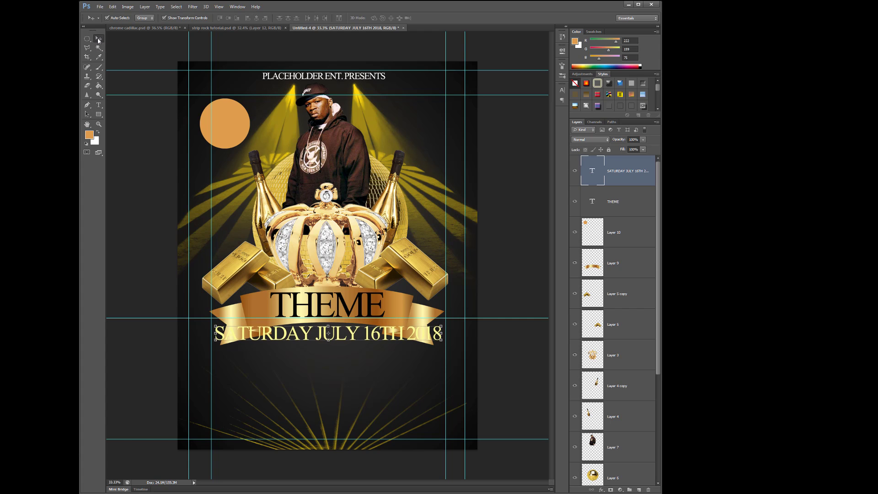
pyautogui.press('Down')
pyautogui.press('Down')
pyautogui.press('Down')
pyautogui.press('Down')
pyautogui.press('Down')
pyautogui.press('Down')
pyautogui.press('Down')
pyautogui.press('Down')
pyautogui.press('Down')
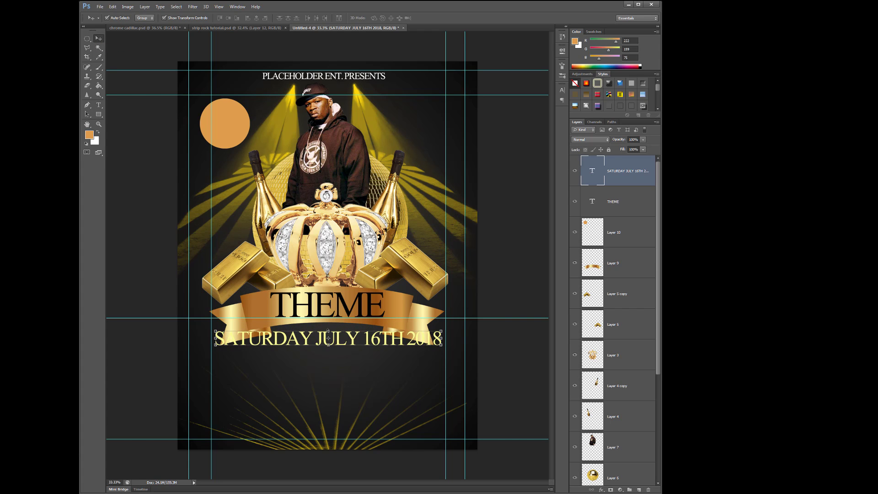
# - Select the THEME text layer on the ribbon and inspect it up close
pyautogui.click(319, 310)
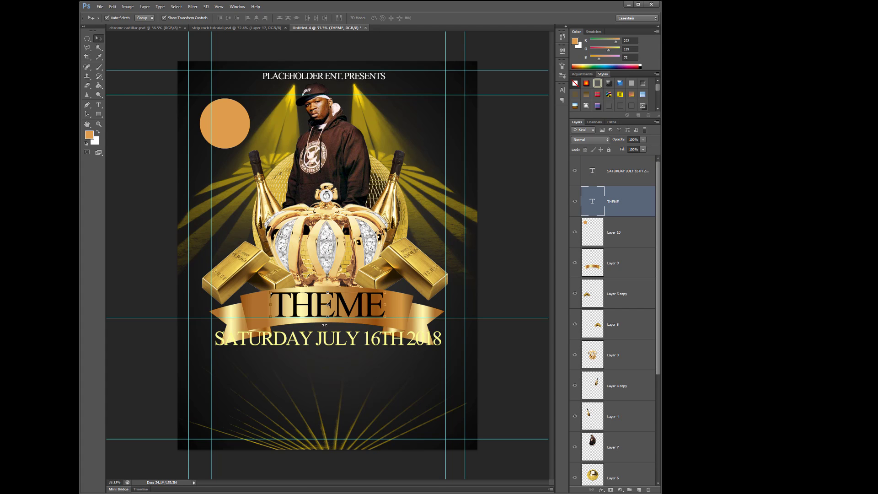
pyautogui.scroll(3, 323, 311)
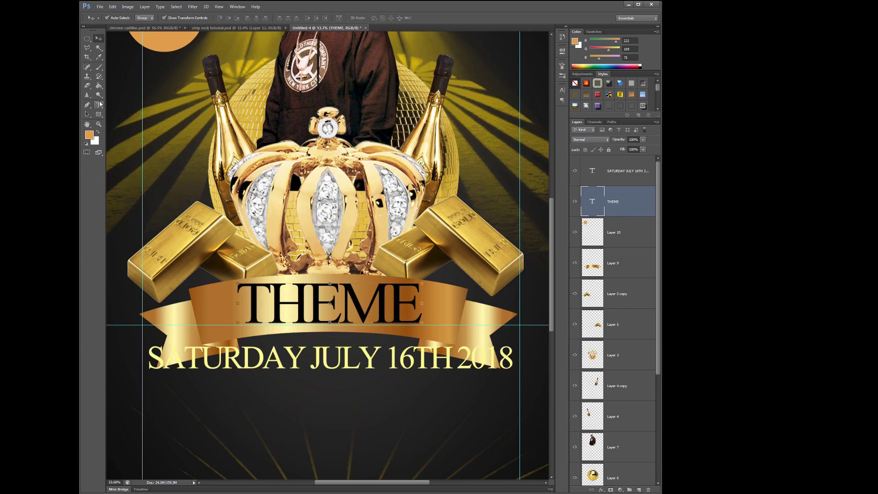
# - Change the THEME title's font to Arial in the Black style
pyautogui.click(99, 105)
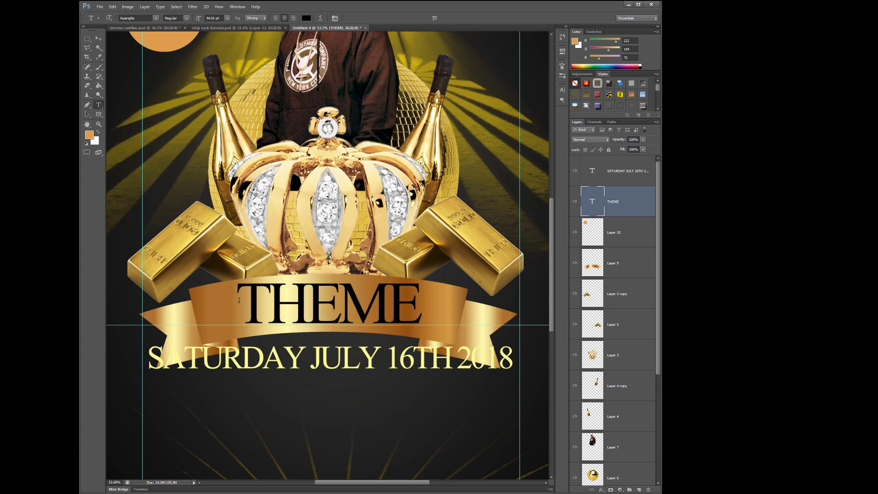
pyautogui.moveTo(239, 301); pyautogui.dragTo(429, 293)
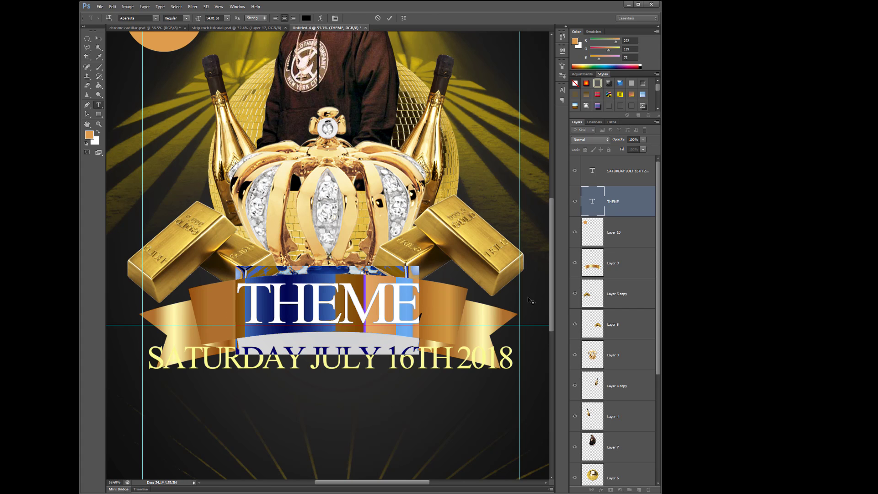
pyautogui.moveTo(552, 281)
pyautogui.mouseDown()
pyautogui.moveTo(552, 178)
pyautogui.moveTo(551, 281)
pyautogui.mouseUp()
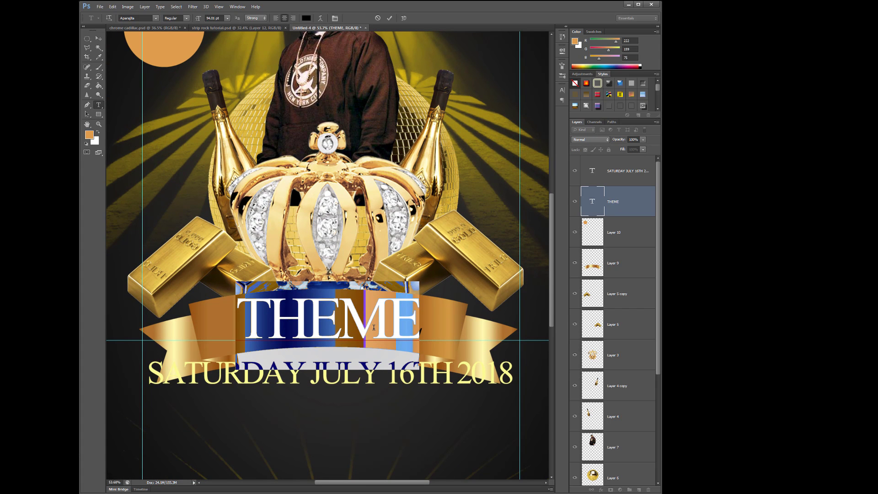
pyautogui.click(156, 18)
pyautogui.click(215, 43)
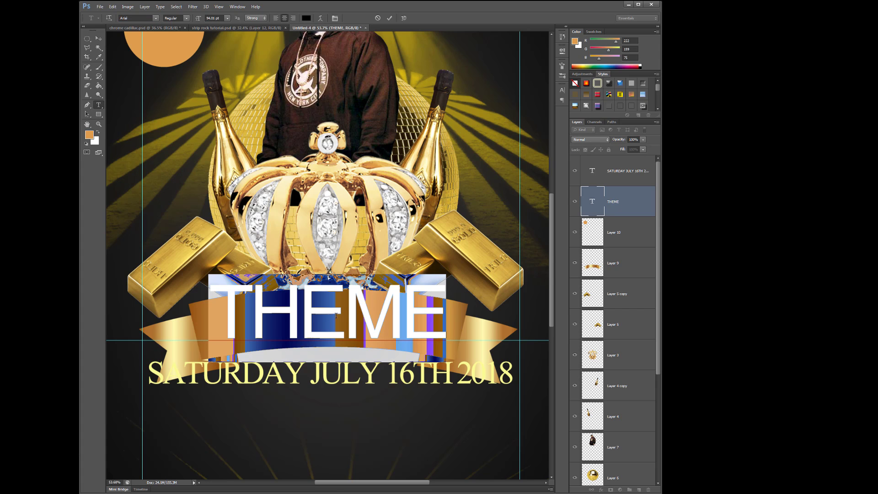
pyautogui.click(186, 18)
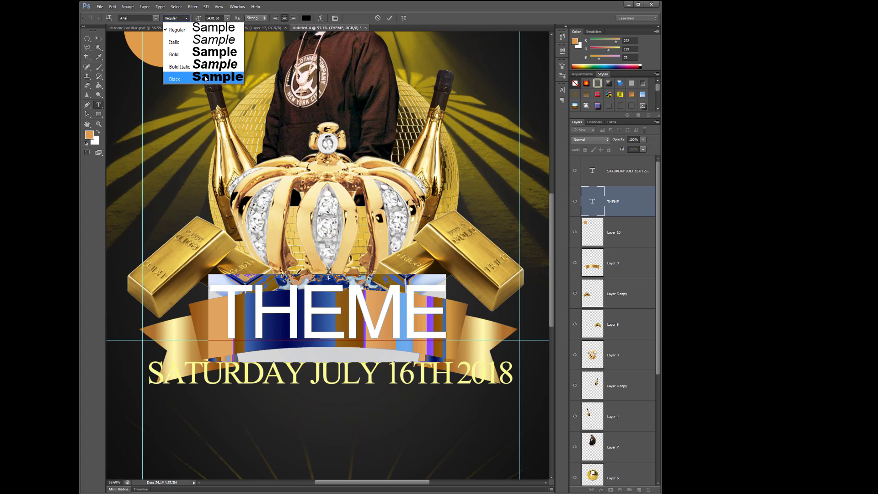
pyautogui.click(204, 81)
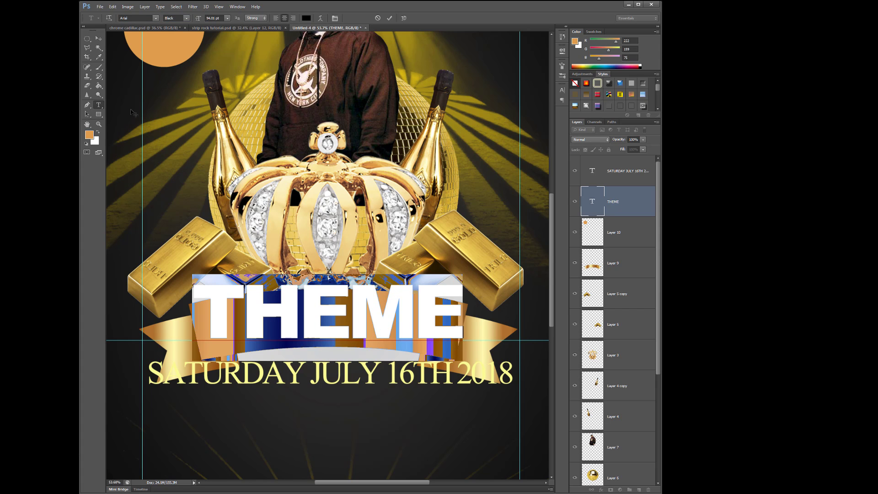
# - Reposition the THEME title slightly and scale it down to fit within the ribbon's central band
pyautogui.click(99, 38)
pyautogui.moveTo(402, 315); pyautogui.dragTo(404, 319)
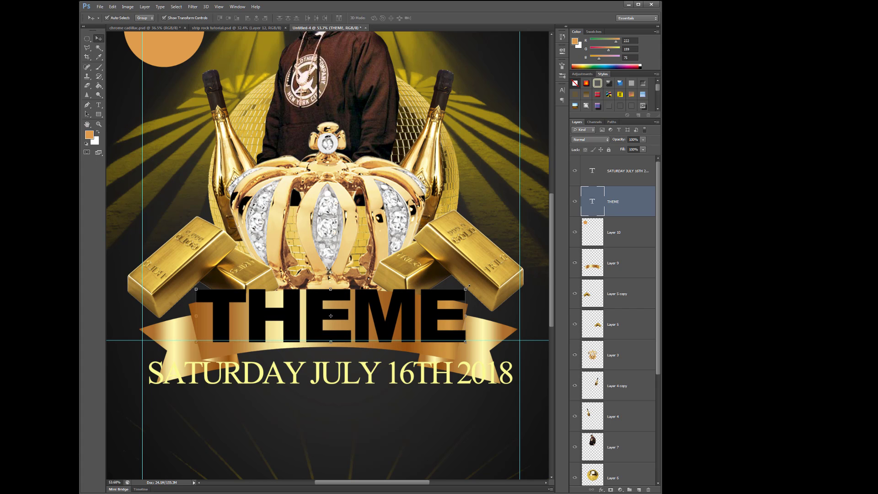
pyautogui.hotkey('ctrl', 't')
pyautogui.moveTo(467, 284); pyautogui.dragTo(397, 313)
pyautogui.press('Return')
# - Change the whole SATURDAY JULY 16TH 2018 line to Arial Regular and reduce it to 32.01 pt
pyautogui.click(437, 372)
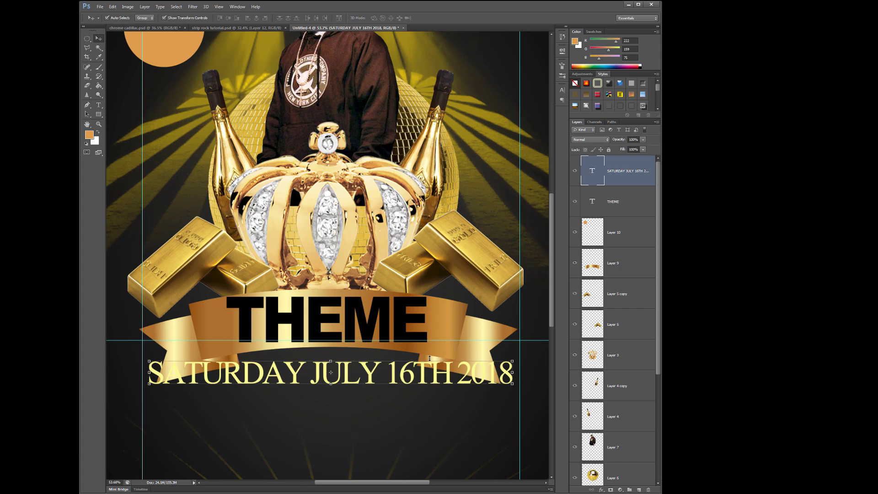
pyautogui.scroll(-7, 429, 359)
pyautogui.scroll(2, 355, 330)
pyautogui.scroll(2, 355, 330)
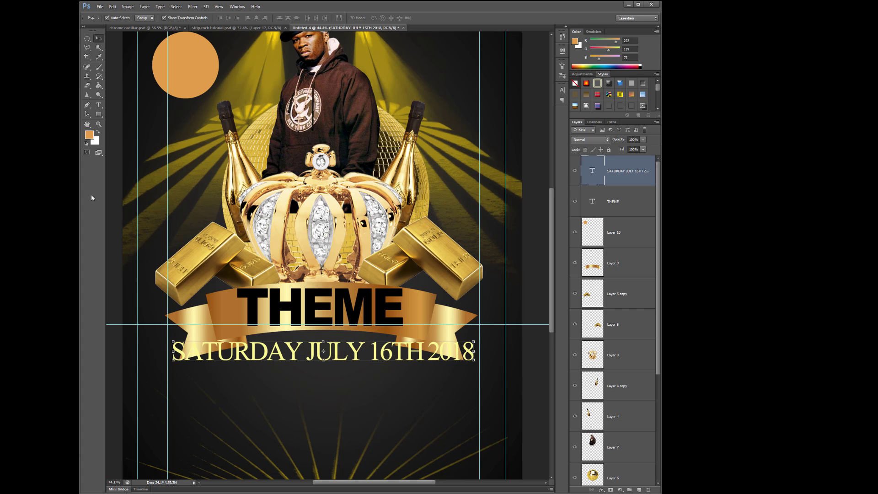
pyautogui.click(98, 105)
pyautogui.moveTo(178, 355); pyautogui.dragTo(475, 356)
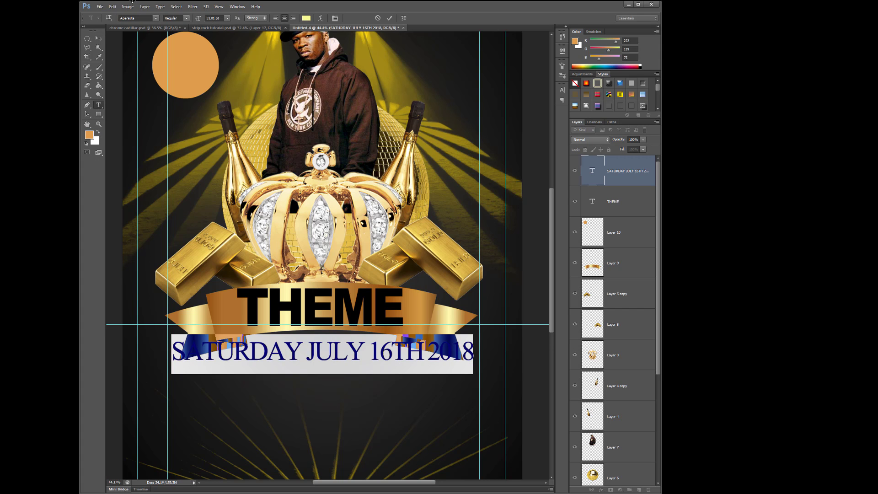
pyautogui.click(156, 18)
pyautogui.click(280, 40)
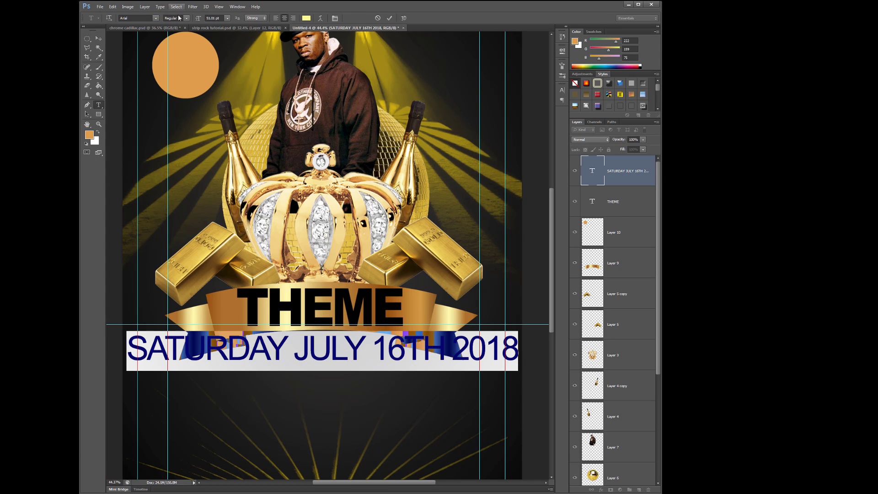
pyautogui.moveTo(198, 19); pyautogui.dragTo(193, 21)
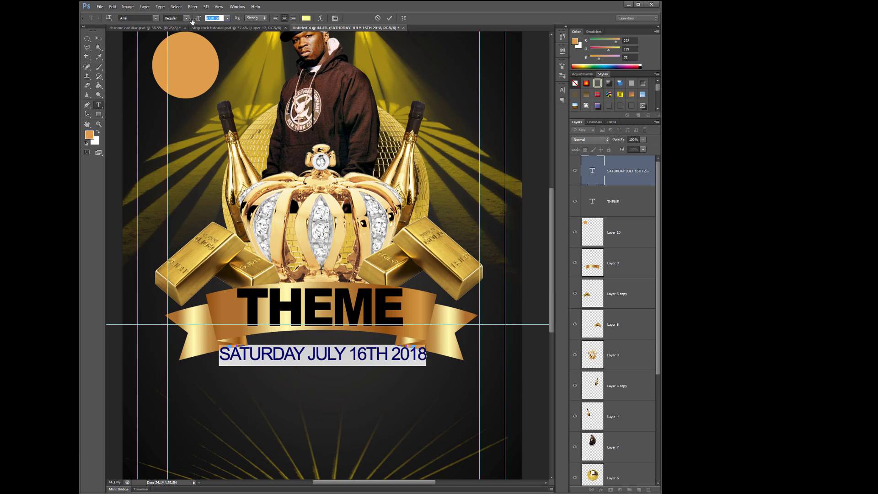
pyautogui.press('Return')
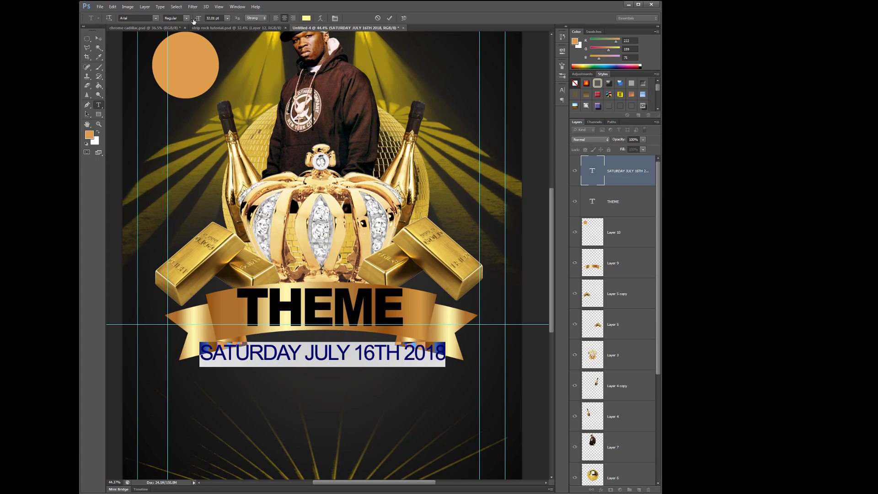
# - Try the Antipasto and ARKHAM fonts on the date line, with the full character settings shown
pyautogui.click(155, 18)
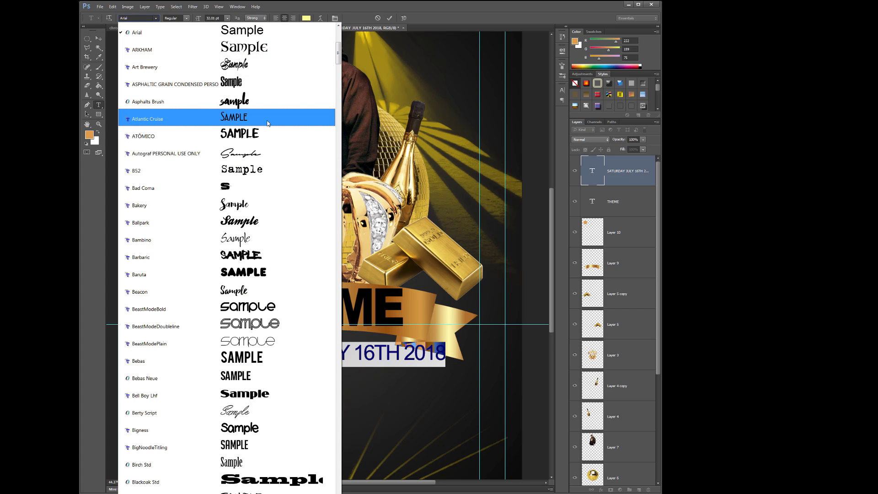
pyautogui.scroll(5, 267, 123)
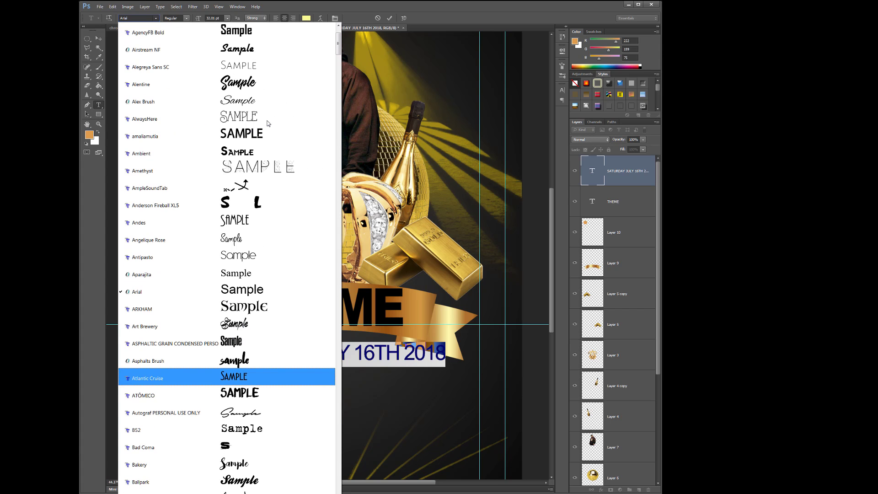
pyautogui.click(257, 263)
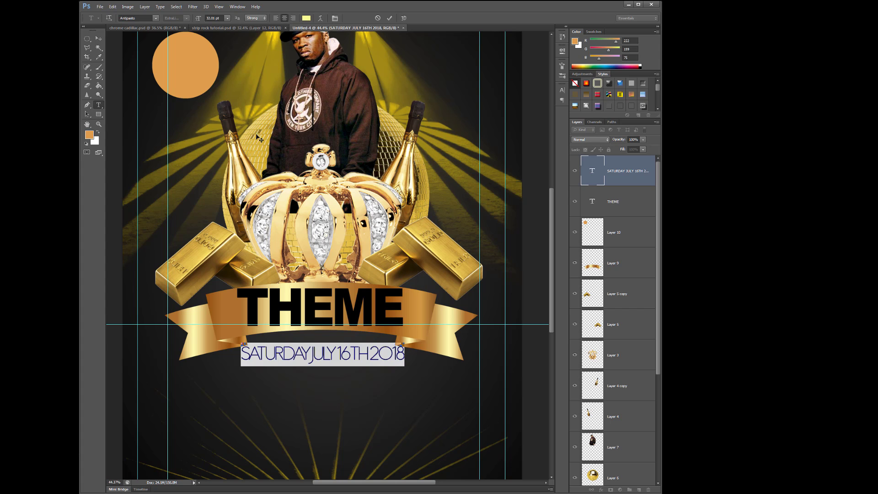
pyautogui.click(334, 18)
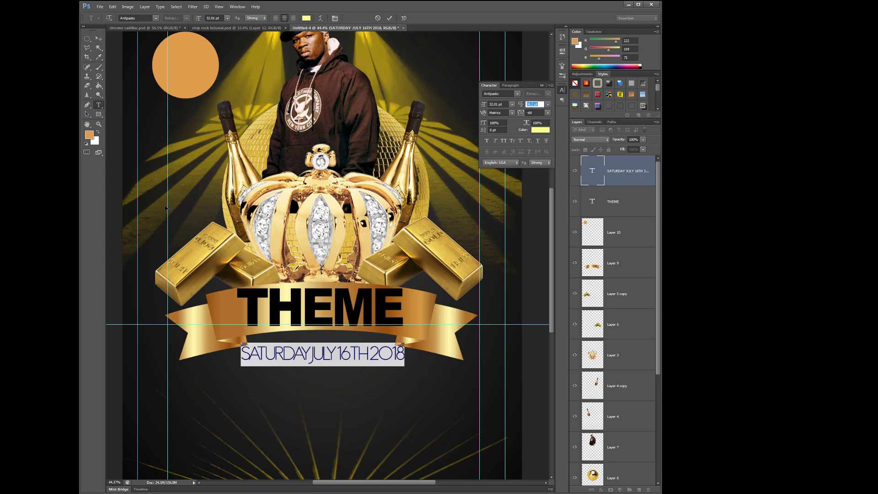
pyautogui.click(155, 18)
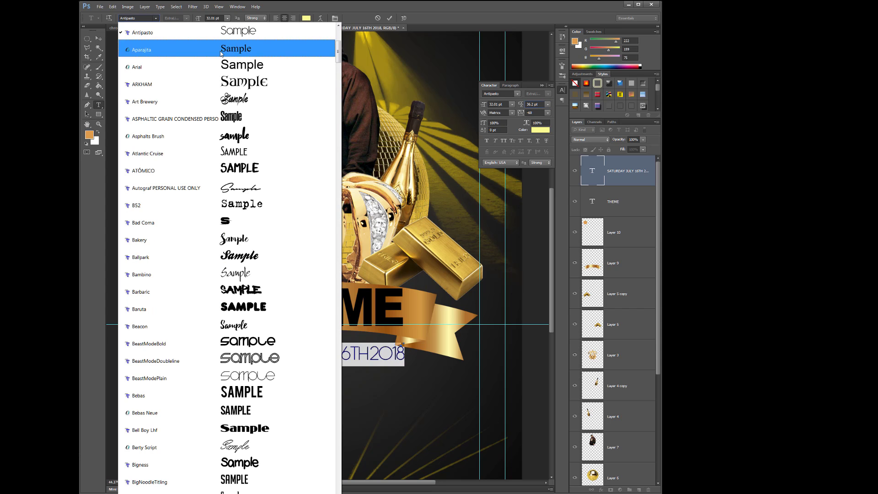
pyautogui.click(255, 85)
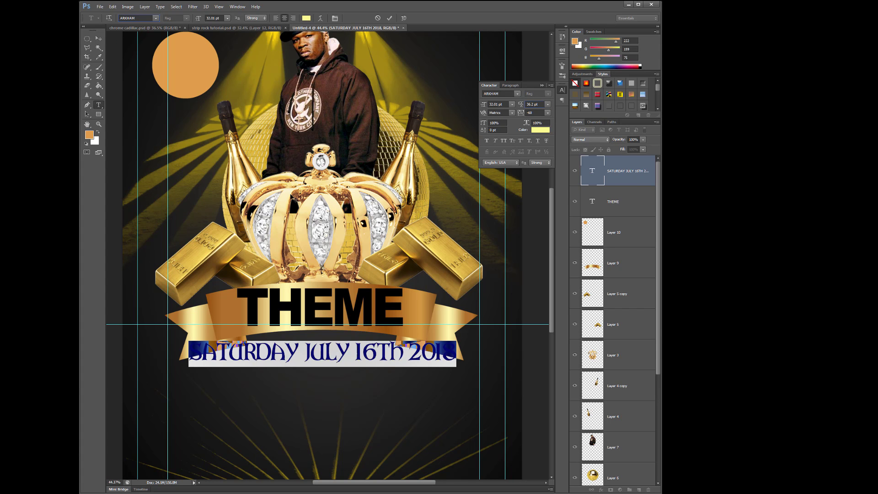
# - Try Atlantic Cruise, Autograf PERSONAL USE ONLY and BeastModeBold as the date line's font
pyautogui.click(156, 18)
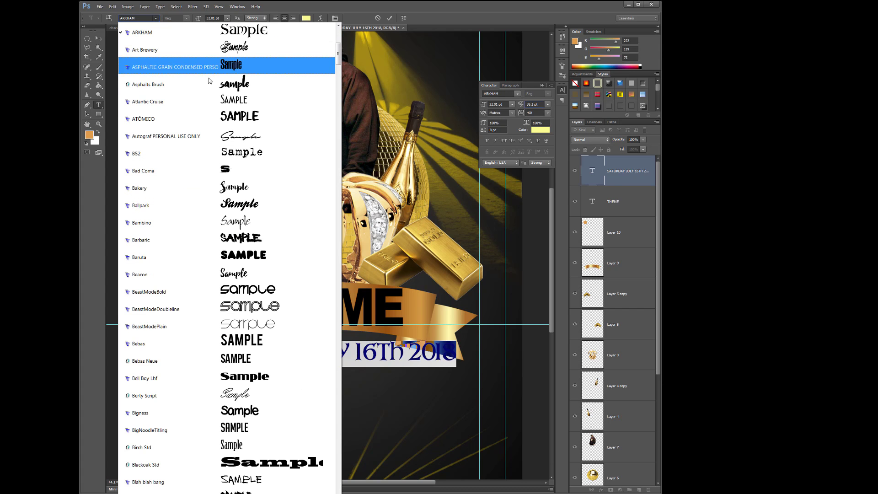
pyautogui.click(231, 101)
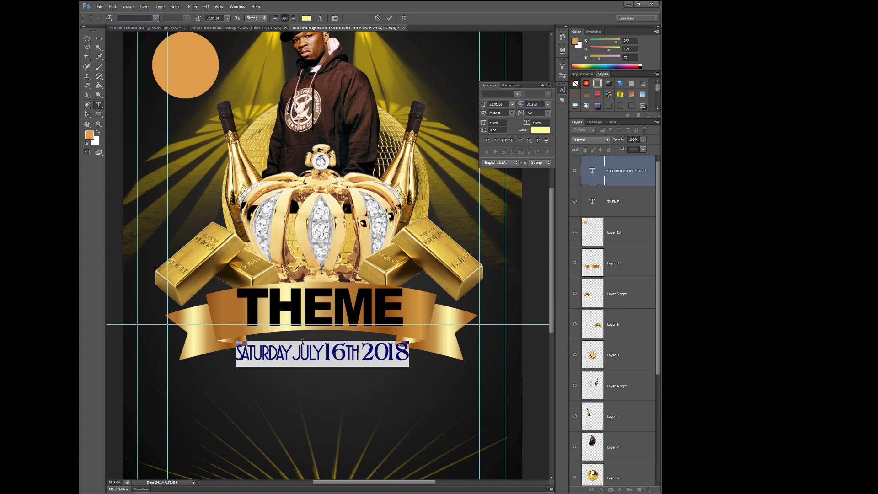
pyautogui.click(156, 17)
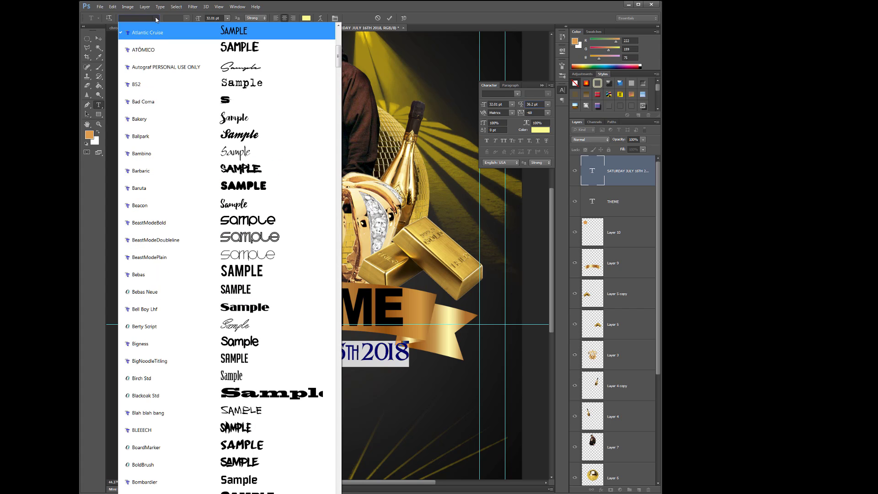
pyautogui.click(213, 67)
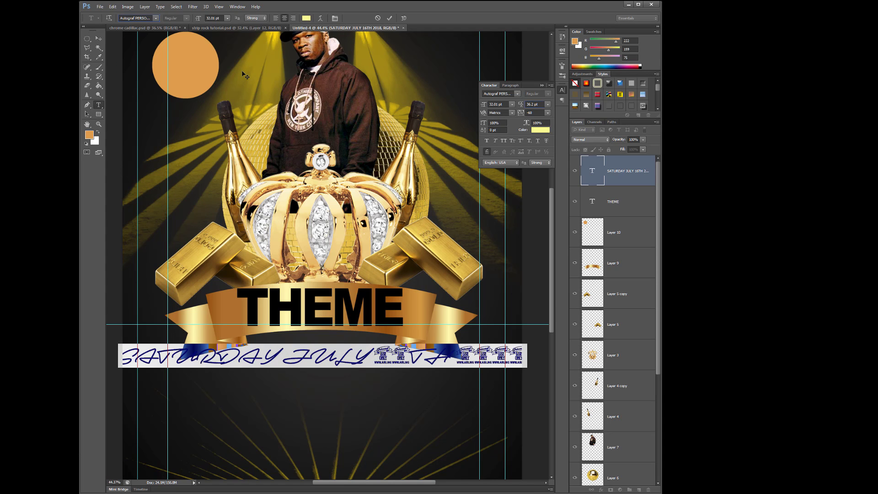
pyautogui.click(156, 18)
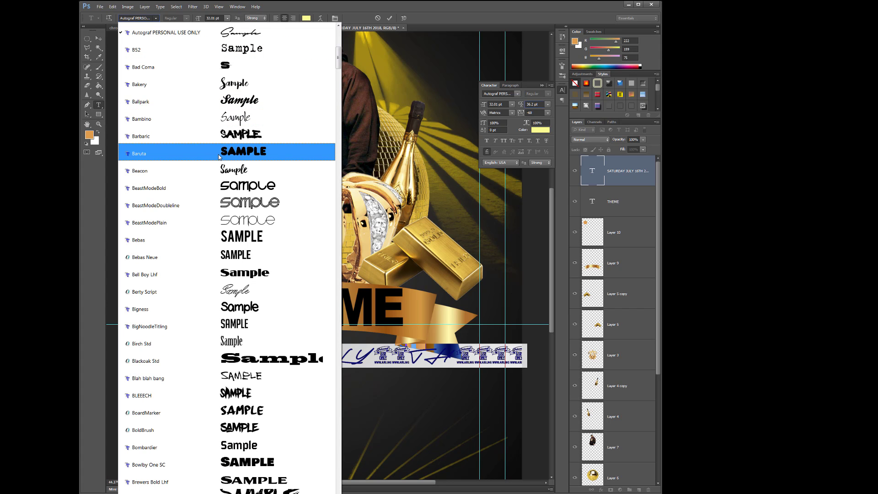
pyautogui.click(225, 187)
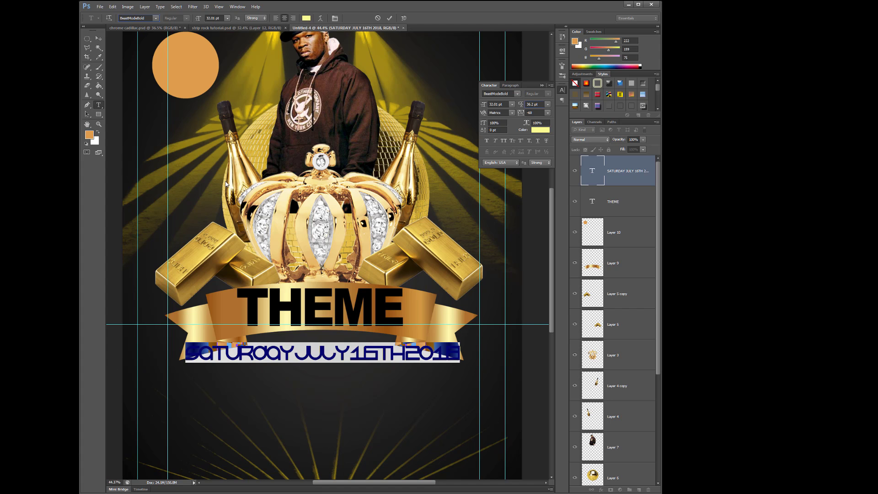
# - Set the date line in Bebas Neue with tracking 0 and nudge it slightly up and left beneath THEME
pyautogui.click(156, 18)
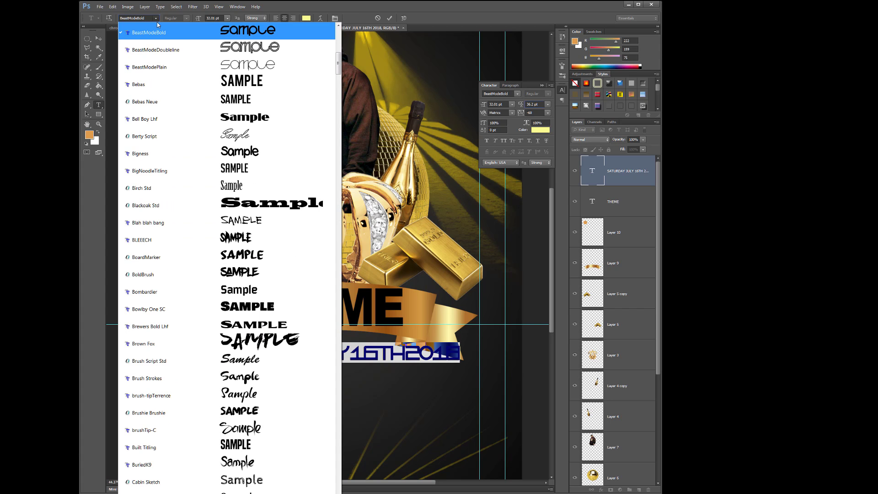
pyautogui.click(180, 107)
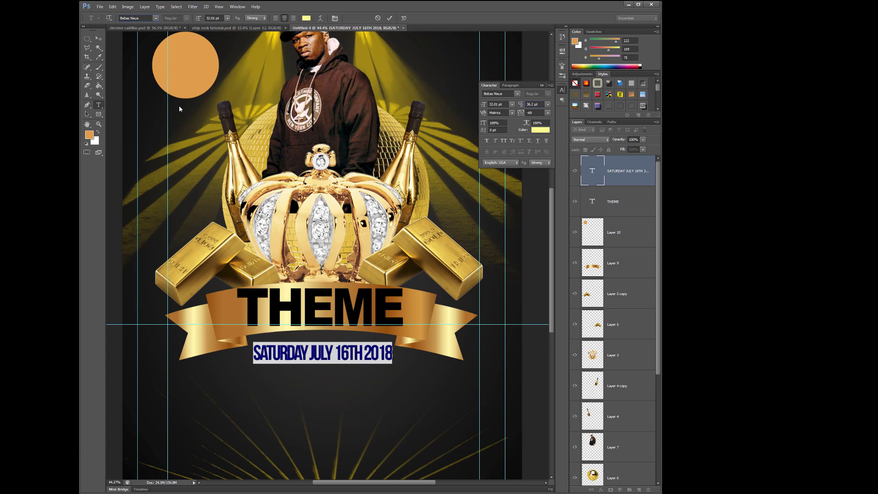
pyautogui.click(546, 114)
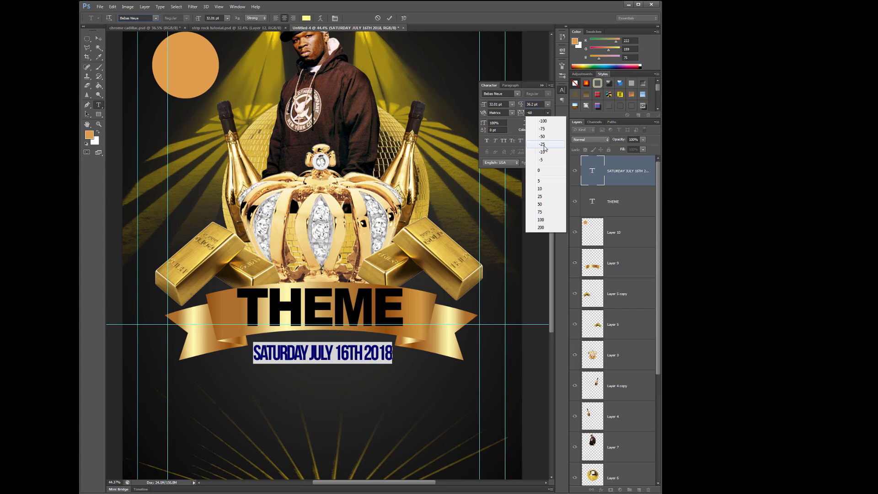
pyautogui.click(545, 171)
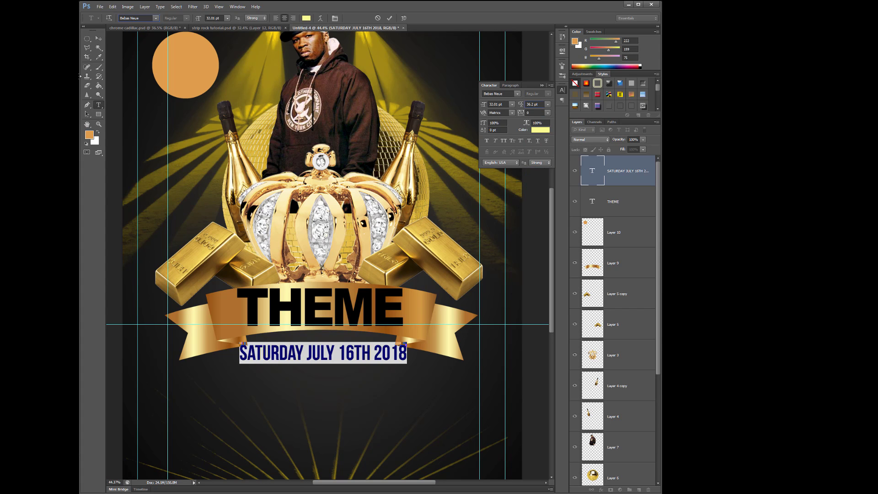
pyautogui.click(98, 38)
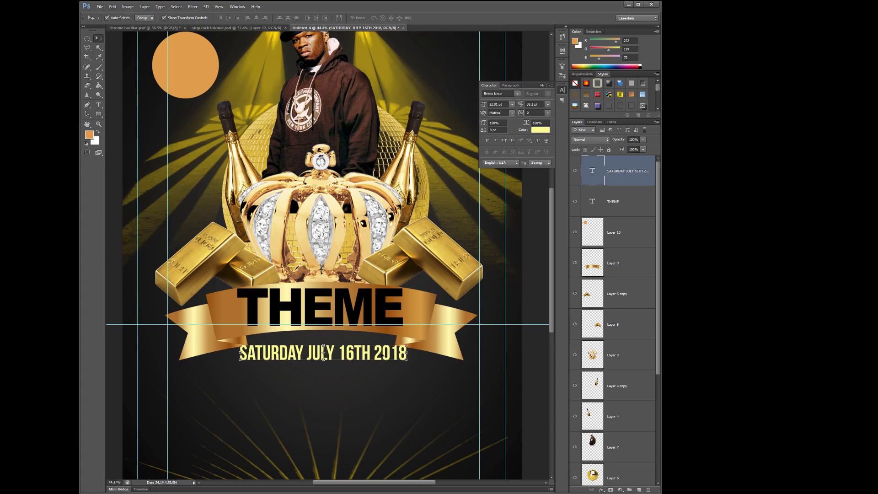
pyautogui.moveTo(383, 353); pyautogui.dragTo(376, 352)
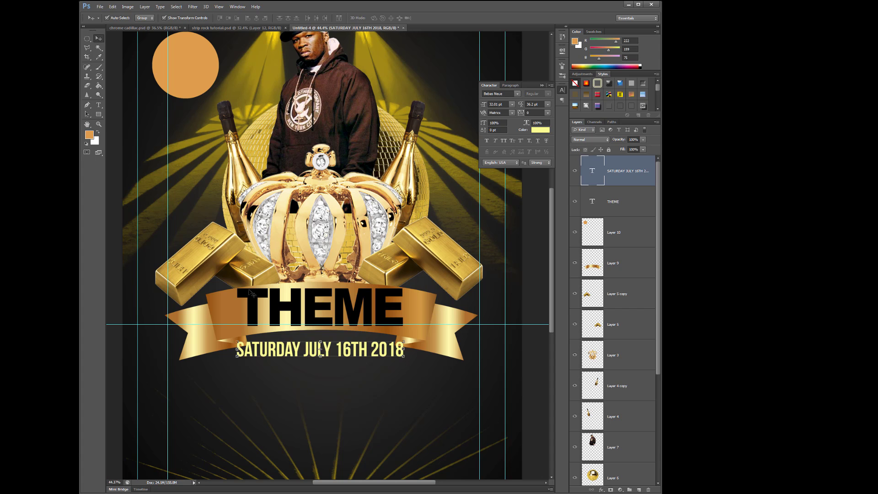
# - Change the font of the whole date line to Adequate
pyautogui.click(98, 104)
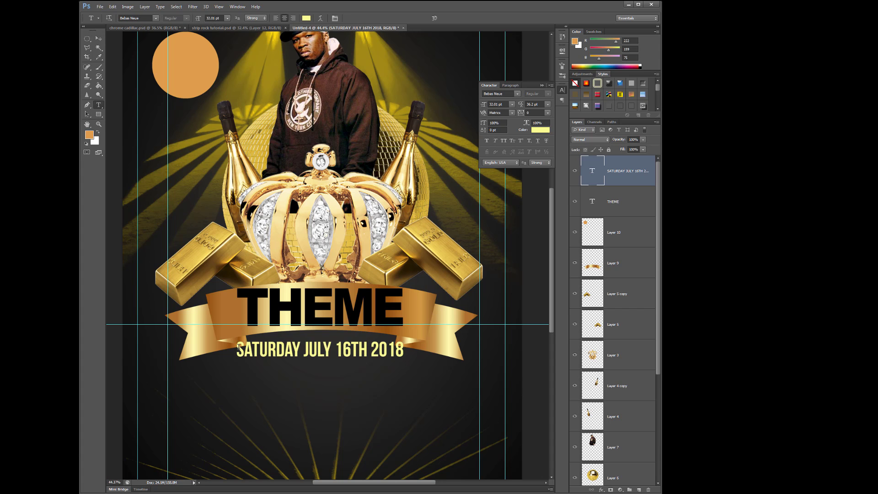
pyautogui.moveTo(238, 348); pyautogui.dragTo(404, 350)
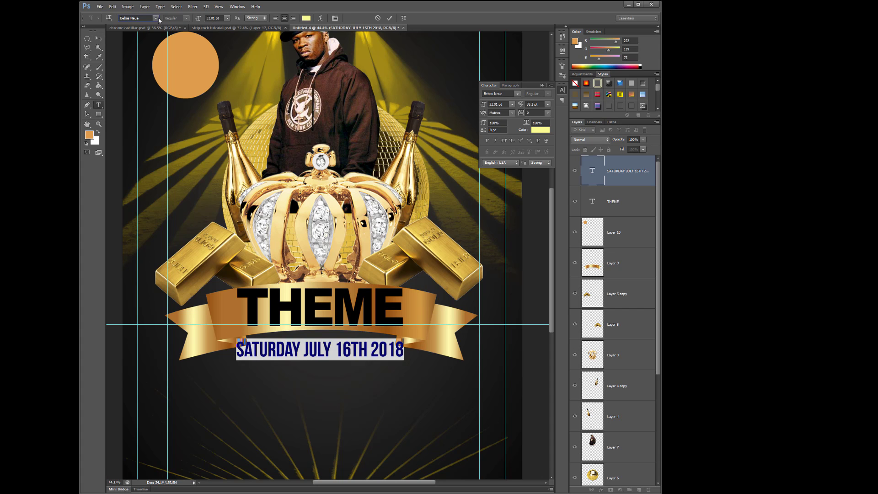
pyautogui.click(155, 18)
pyautogui.moveTo(339, 68); pyautogui.dragTo(339, 41)
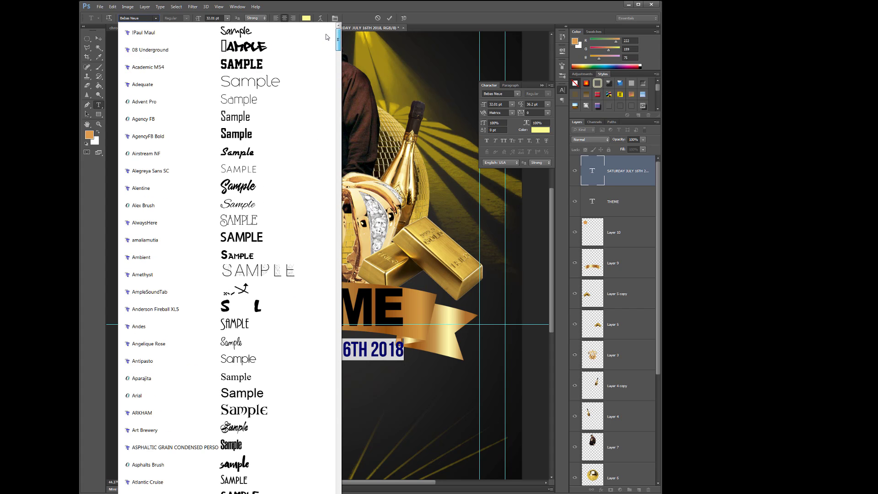
pyautogui.click(212, 83)
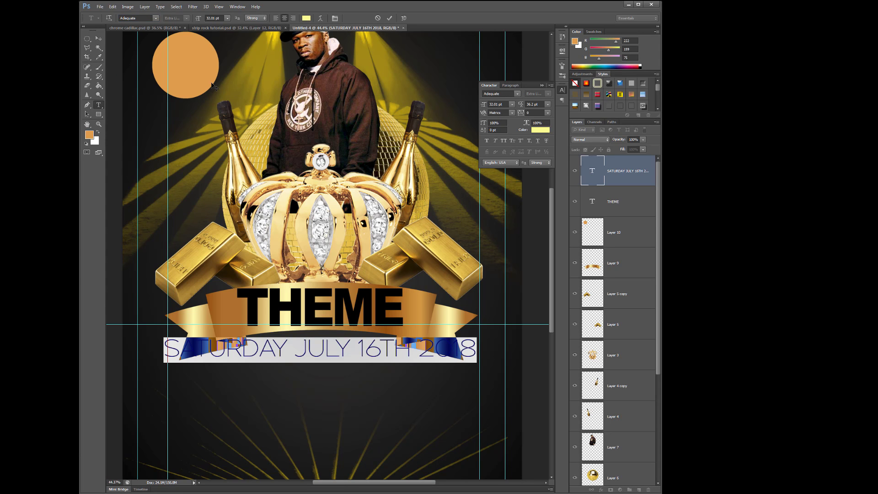
# - Change the font of the whole SATURDAY JULY 16TH 2018 line to Antipasto
pyautogui.click(98, 38)
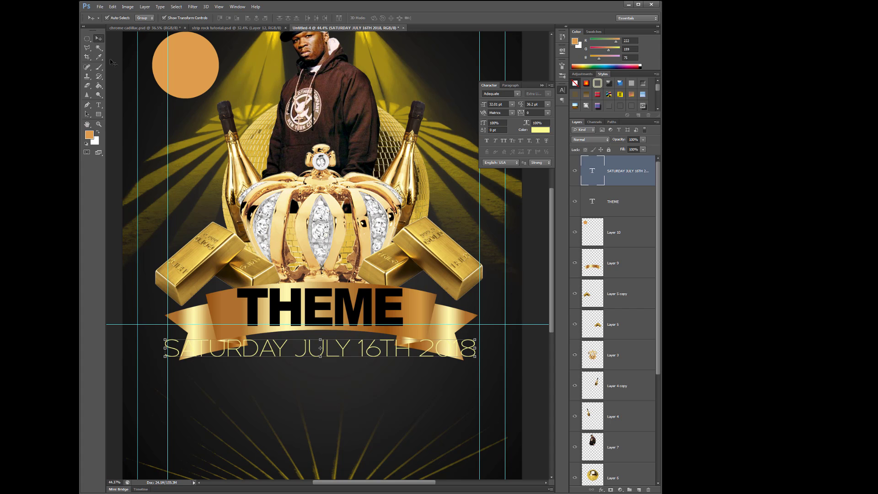
pyautogui.click(99, 104)
pyautogui.moveTo(166, 348); pyautogui.dragTo(478, 349)
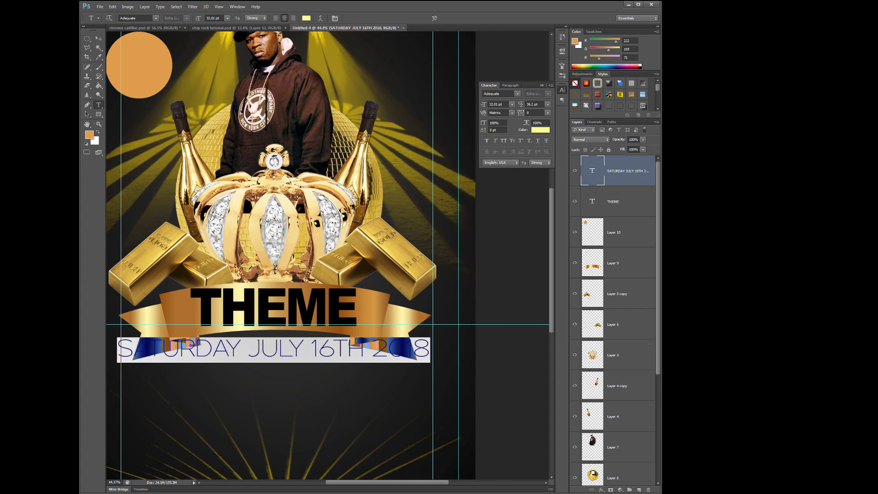
pyautogui.click(156, 18)
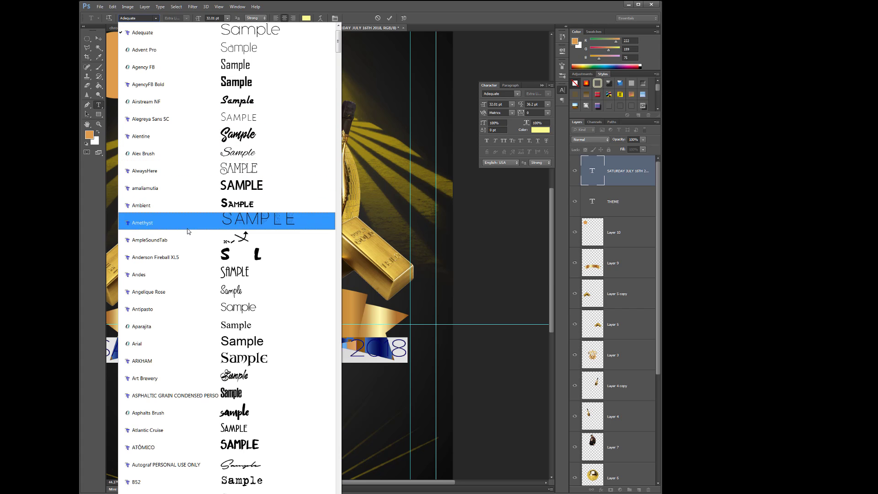
pyautogui.click(159, 309)
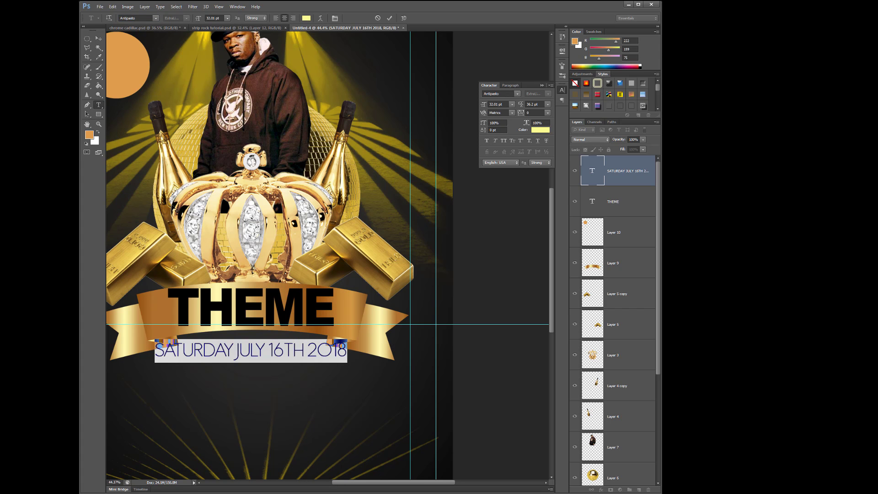
pyautogui.moveTo(406, 483); pyautogui.dragTo(387, 483)
pyautogui.click(304, 349)
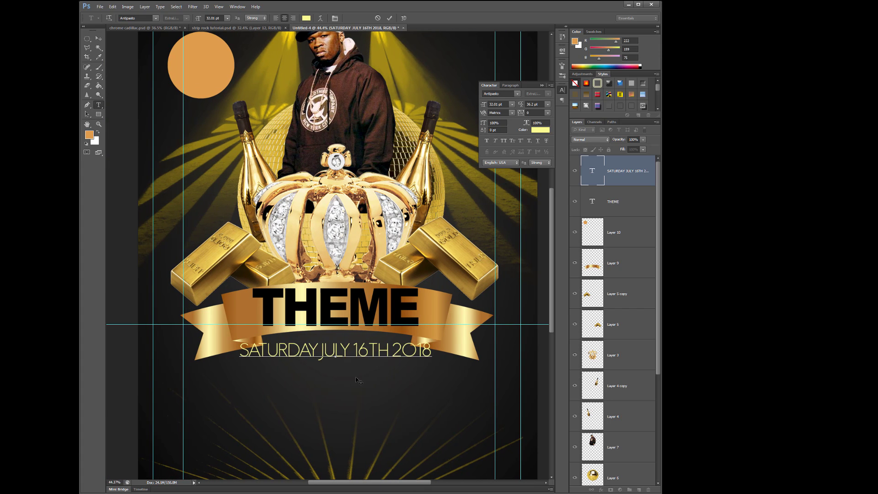
# - Set only the word JULY in the date line to Arial Bold
pyautogui.moveTo(320, 347)
pyautogui.mouseDown()
pyautogui.moveTo(348, 349)
pyautogui.moveTo(311, 350)
pyautogui.moveTo(325, 351)
pyautogui.mouseUp()
pyautogui.doubleClick(350, 347)
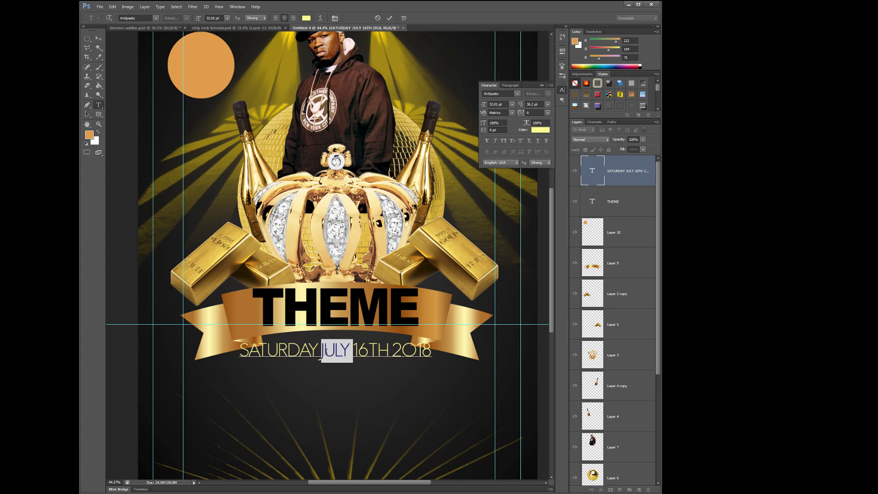
pyautogui.click(156, 19)
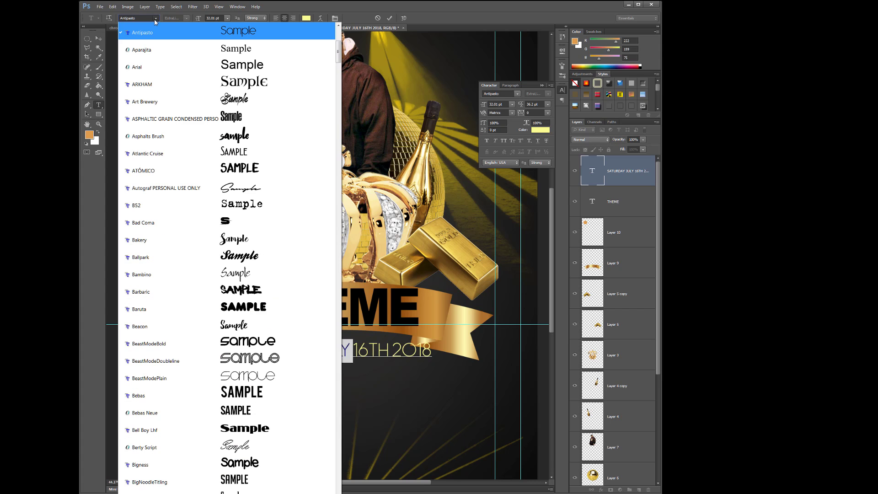
pyautogui.click(162, 62)
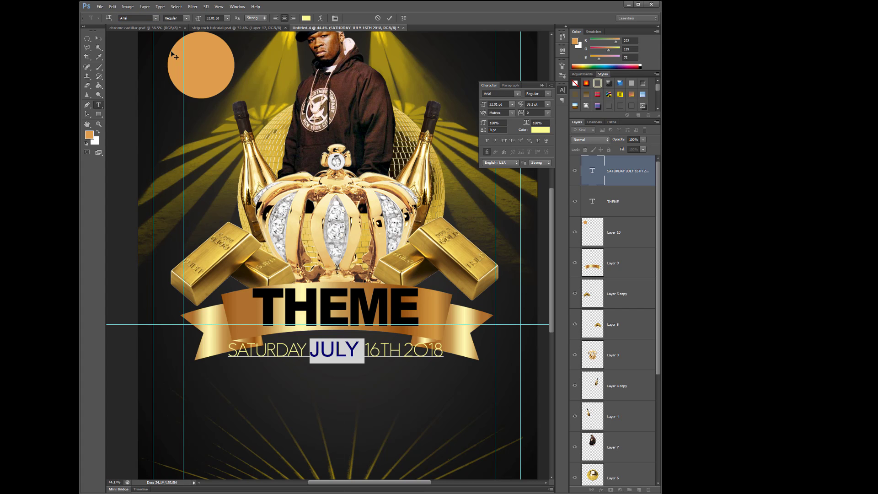
pyautogui.click(185, 19)
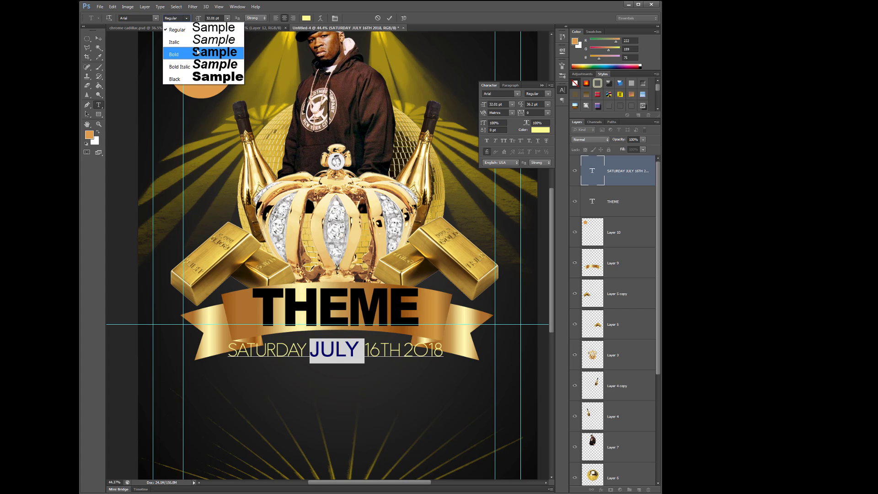
pyautogui.click(197, 49)
pyautogui.click(98, 39)
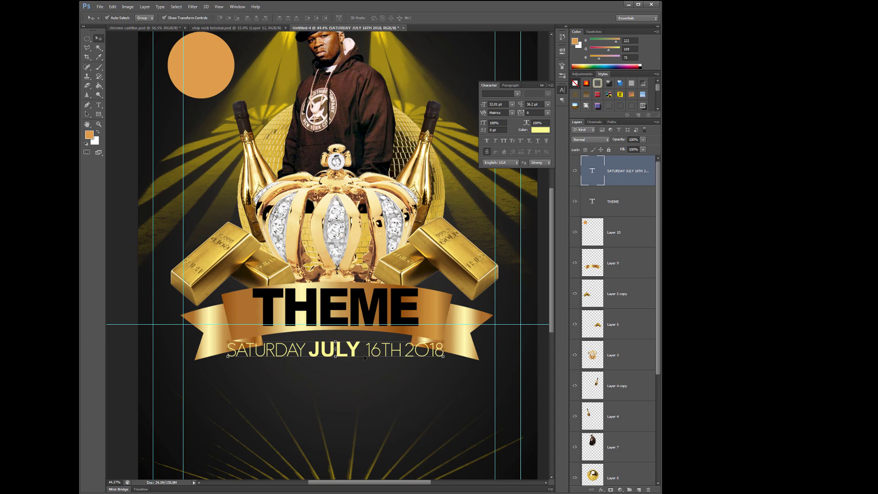
# - Set the number 16 in the date line to Arial Bold to match JULY
pyautogui.click(99, 104)
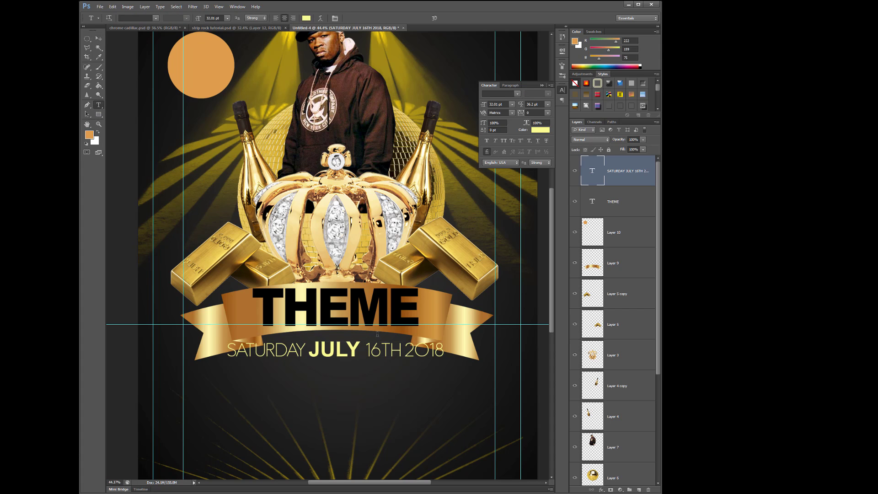
pyautogui.moveTo(370, 351)
pyautogui.mouseDown()
pyautogui.moveTo(379, 350)
pyautogui.moveTo(365, 348)
pyautogui.mouseUp()
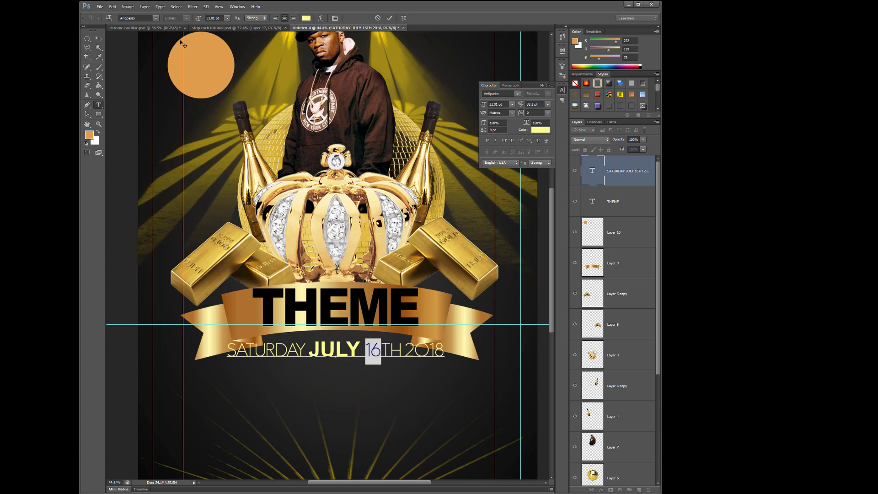
pyautogui.click(156, 18)
pyautogui.click(172, 65)
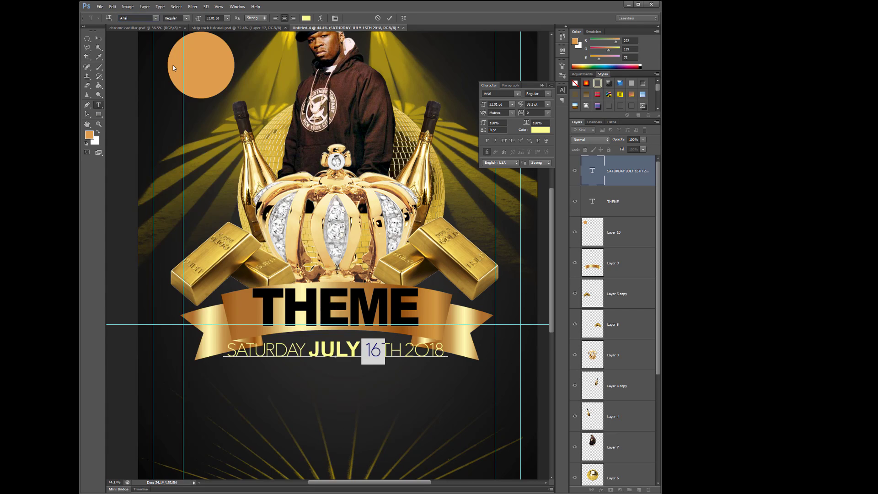
pyautogui.click(187, 18)
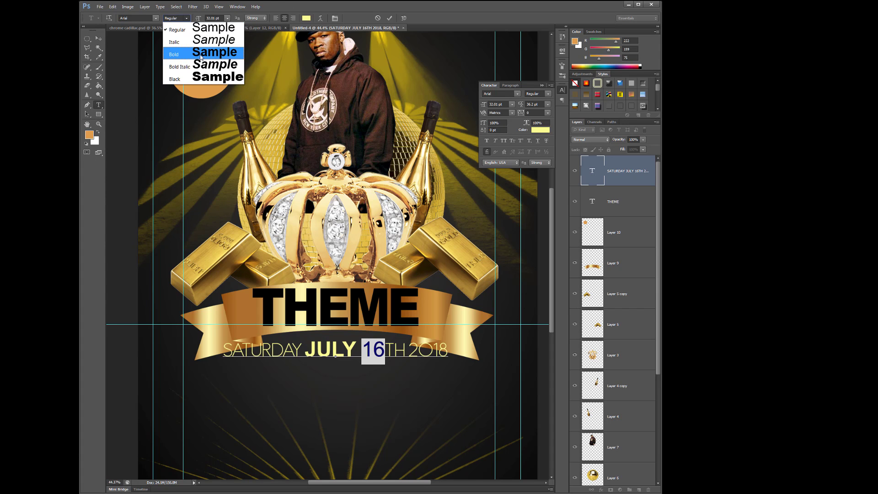
pyautogui.click(200, 55)
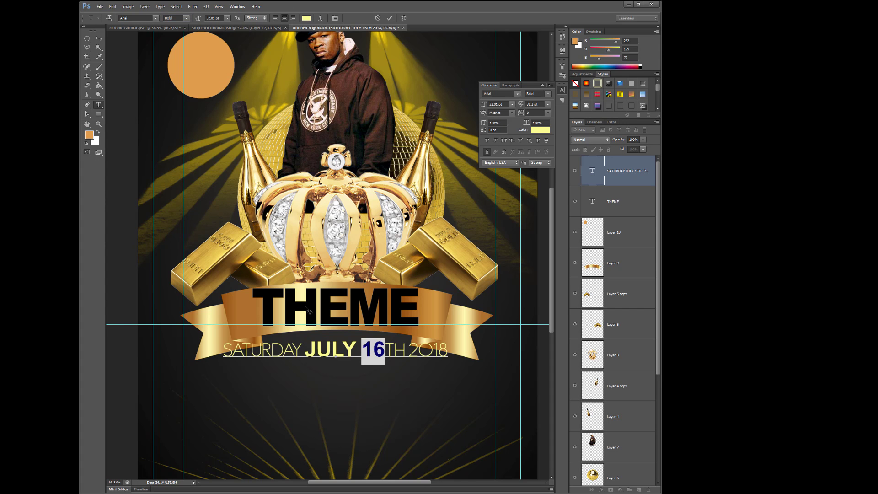
# - Turn the TH after 16 into a small raised suffix with size 19.01 pt and baseline shift 11 pt
pyautogui.click(386, 350)
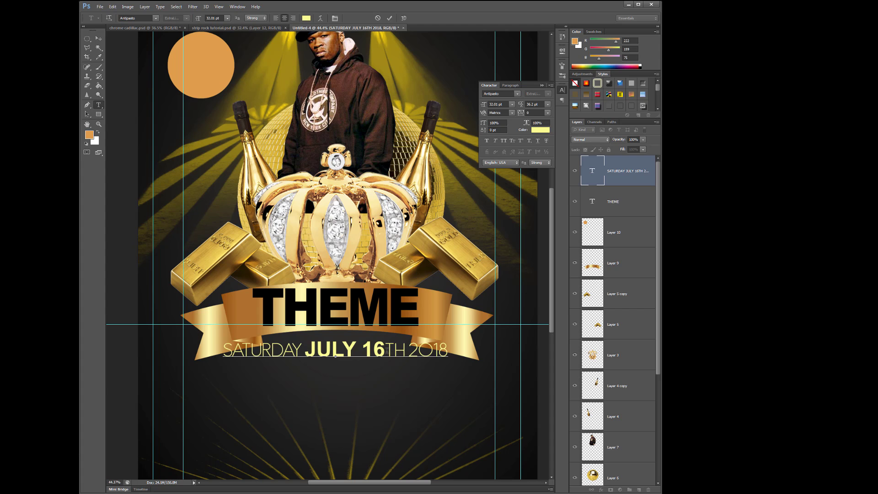
pyautogui.moveTo(387, 350); pyautogui.dragTo(401, 351)
pyautogui.moveTo(483, 105); pyautogui.dragTo(487, 131)
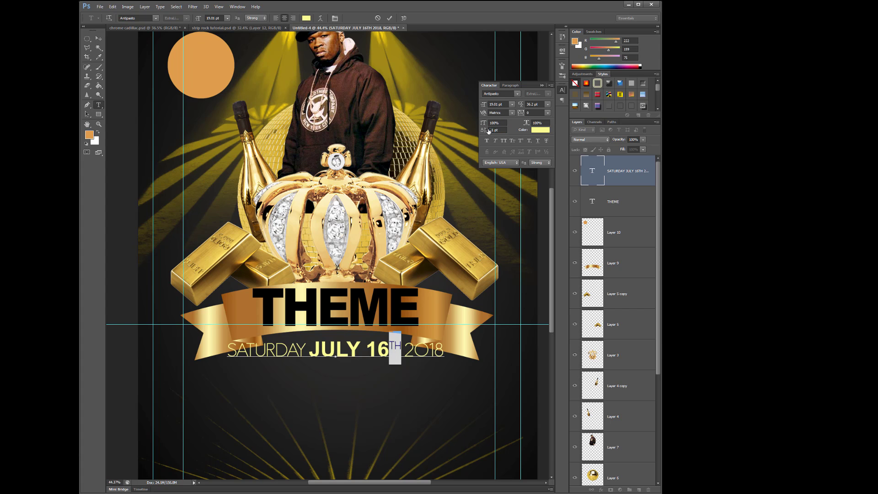
pyautogui.click(98, 39)
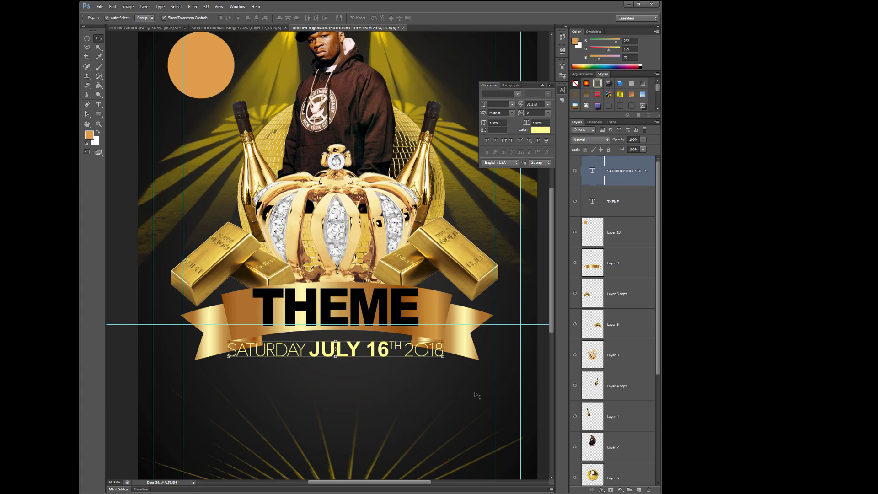
# - Move the date line slightly down and right beneath the THEME ribbon
pyautogui.click(360, 359)
pyautogui.moveTo(384, 353)
pyautogui.mouseDown()
pyautogui.moveTo(395, 354)
pyautogui.moveTo(386, 355)
pyautogui.mouseUp()
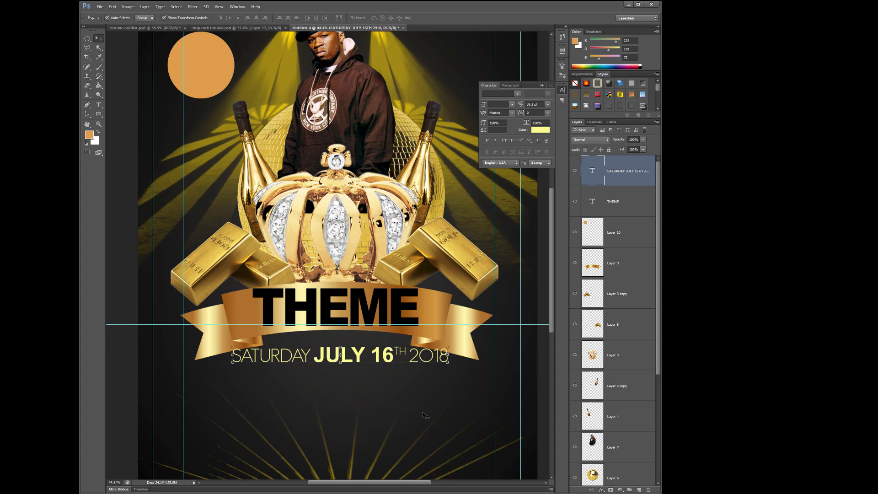
pyautogui.scroll(-2, 361, 375)
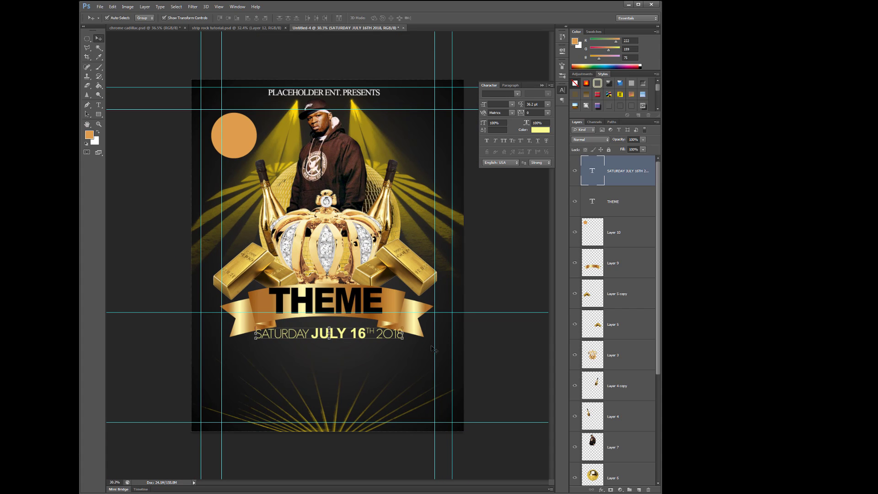
# - Deselect the date layer and move the uppermost horizontal guide off the flyer, above its top edge
pyautogui.click(472, 328)
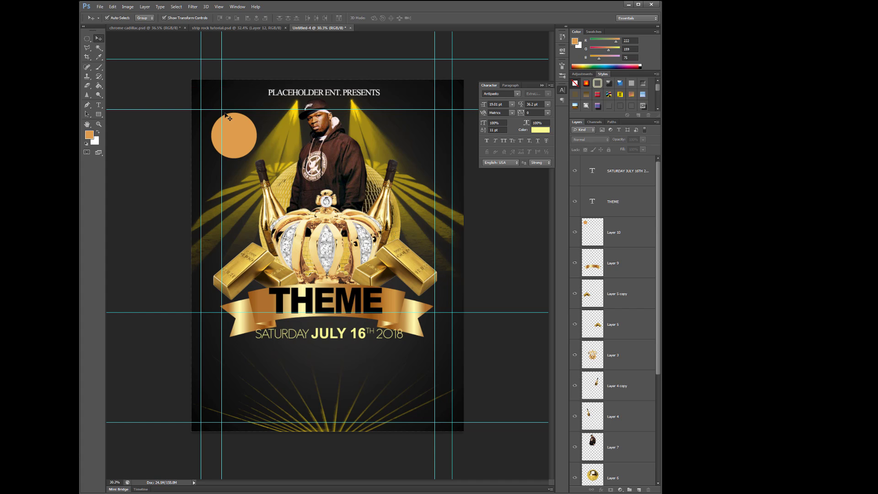
pyautogui.doubleClick(242, 58)
pyautogui.click(677, 112)
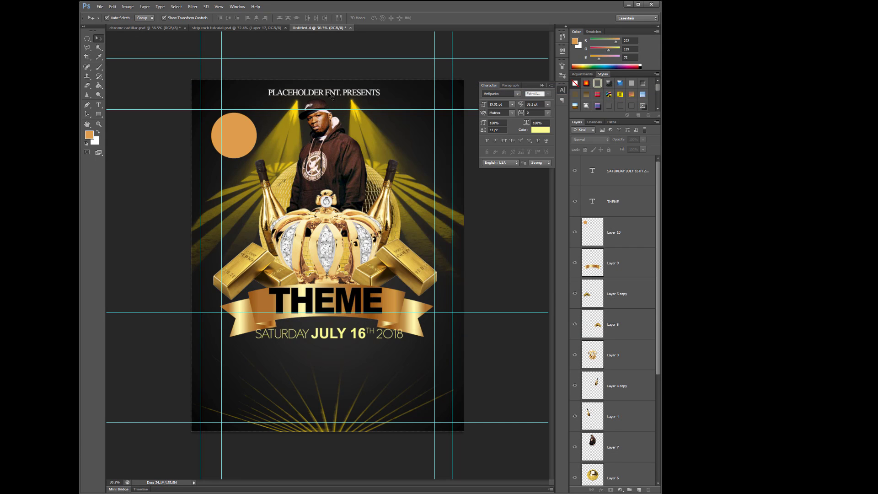